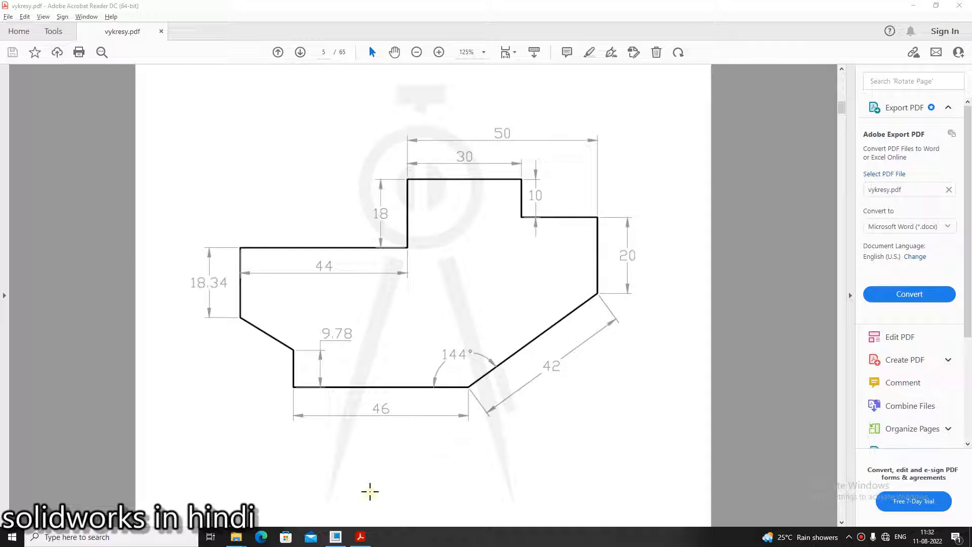
- Switch to Creo Parametric and create a new Sketch file with the default file name
{"action": "mouse_move", "coordinate": [344, 538]}
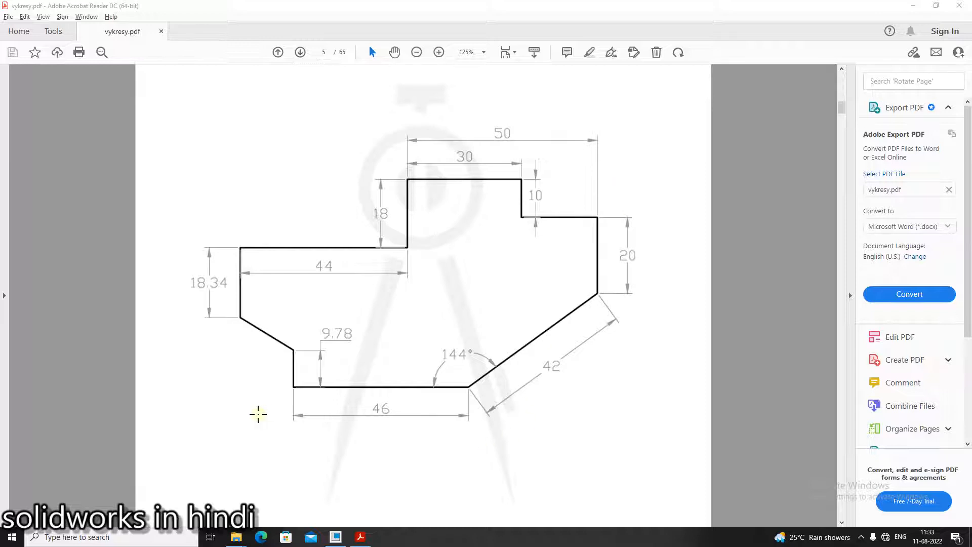
{"action": "left_click", "coordinate": [335, 542]}
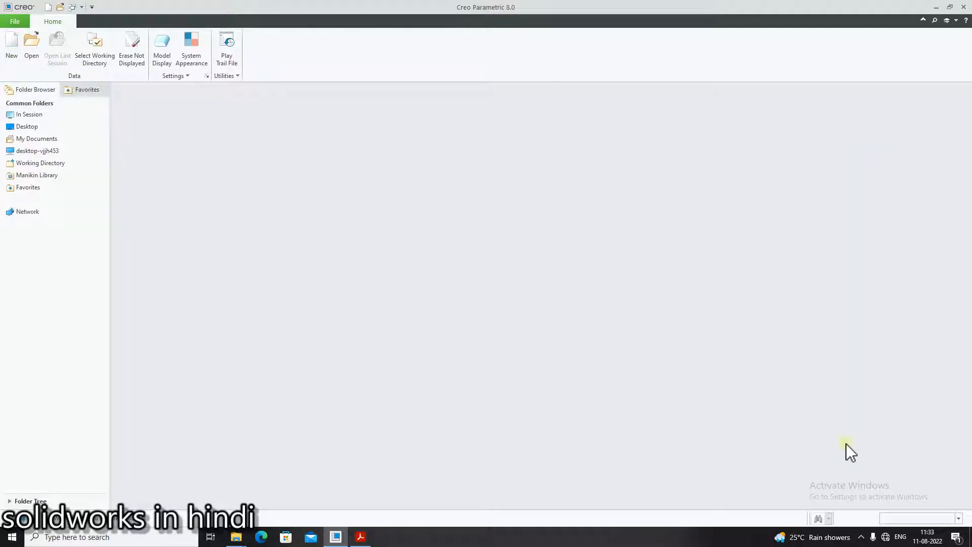
{"action": "left_click", "coordinate": [20, 55]}
{"action": "left_click", "coordinate": [400, 214]}
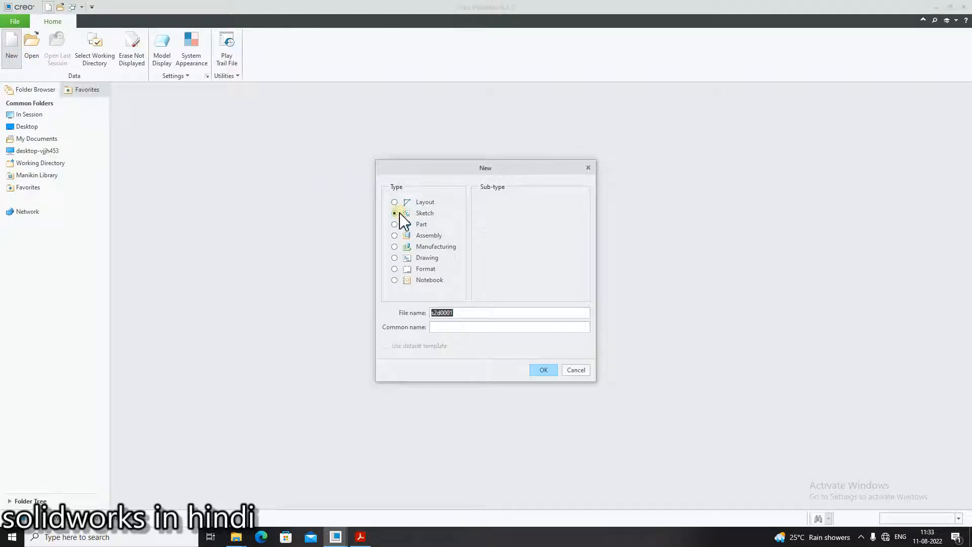
{"action": "left_click", "coordinate": [543, 371]}
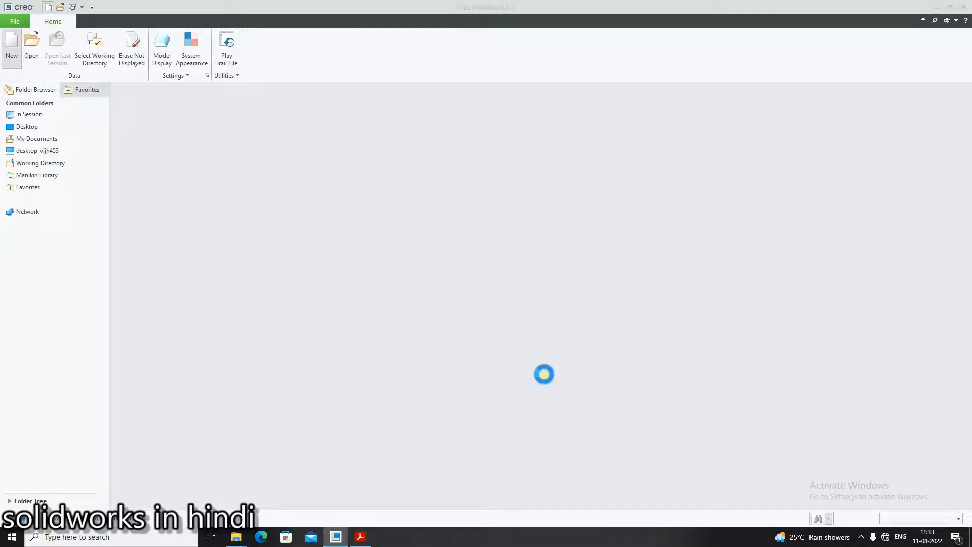
- Consult the drawing in vykresy.pdf and draw a vertical and a horizontal geometry centerline crossing near the middle of the sketch
{"action": "key", "text": "alt+Tab"}
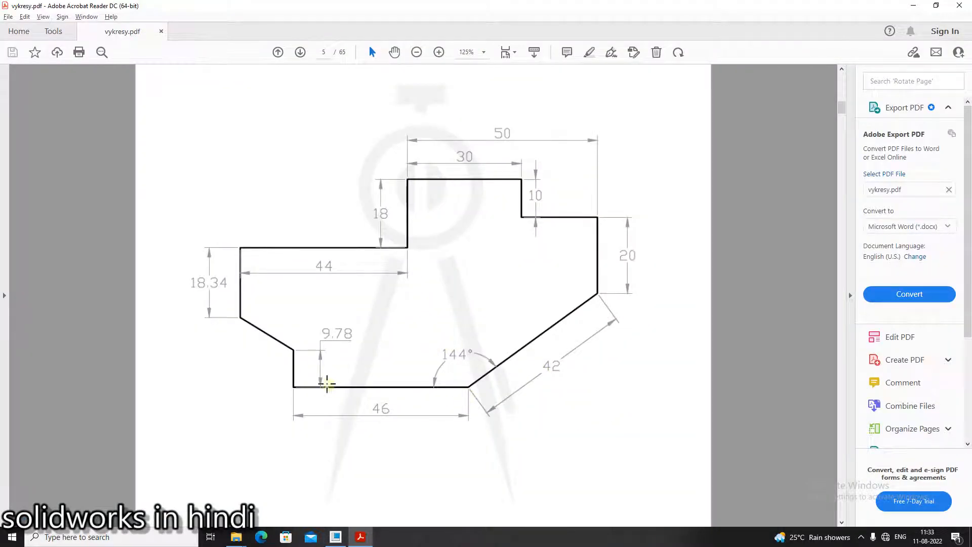
{"action": "key", "text": "alt+Tab"}
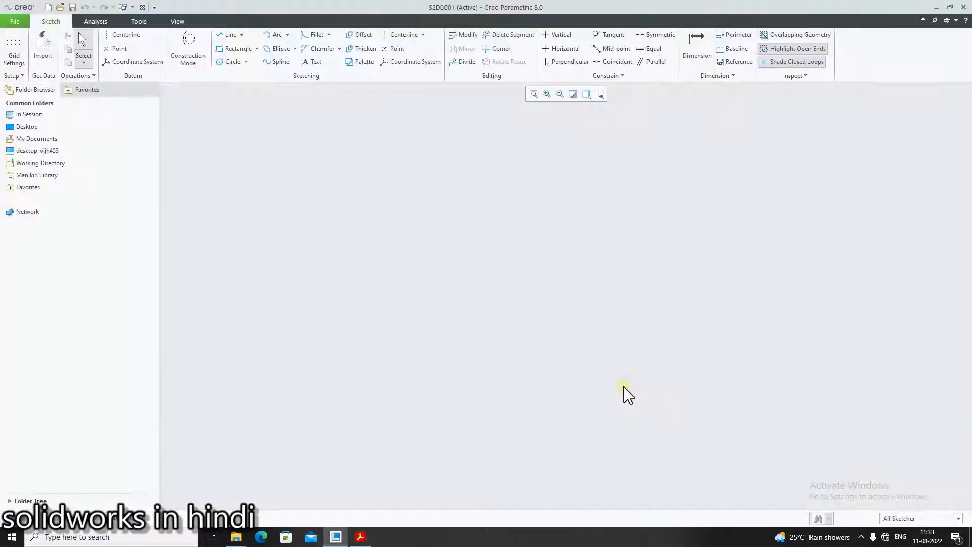
{"action": "left_click", "coordinate": [127, 39]}
{"action": "left_click", "coordinate": [542, 151]}
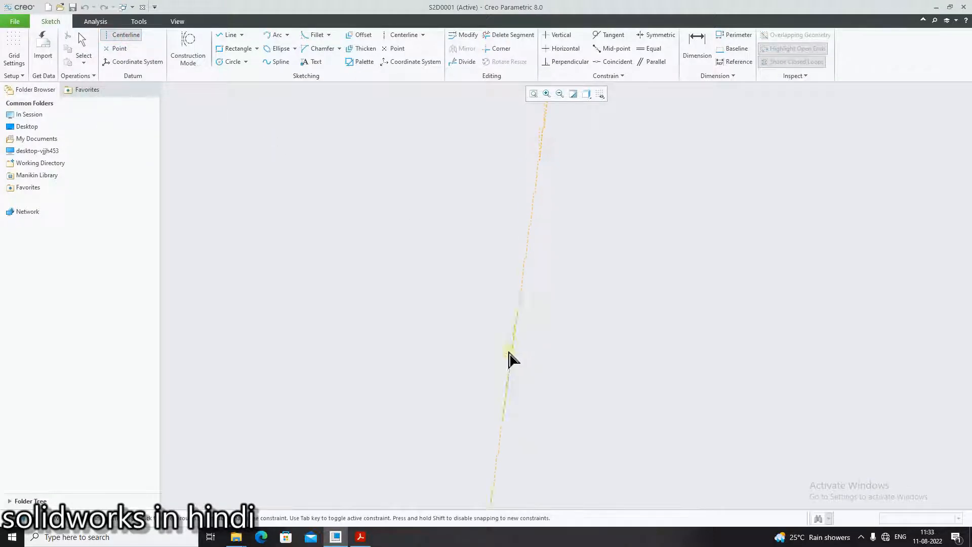
{"action": "left_click", "coordinate": [541, 400]}
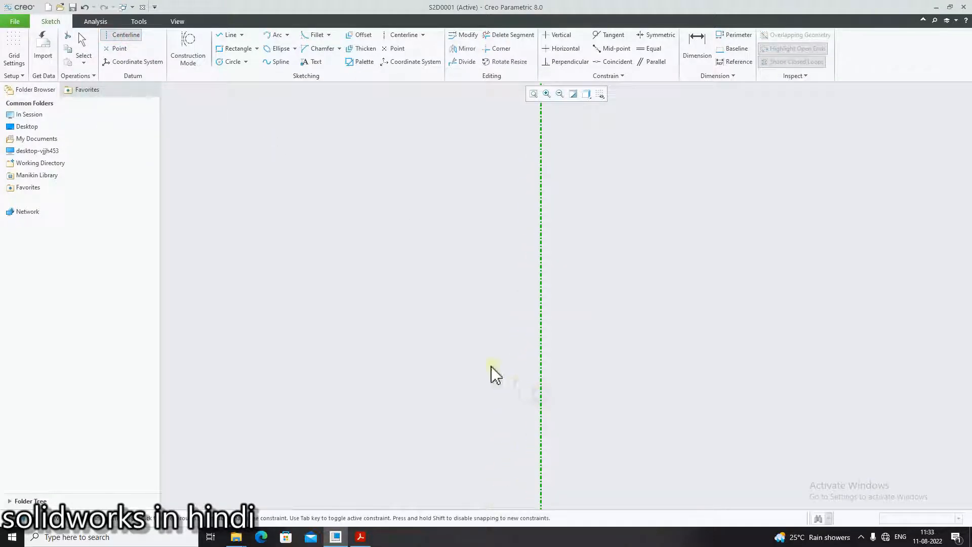
{"action": "left_click", "coordinate": [368, 306]}
{"action": "left_click", "coordinate": [612, 306]}
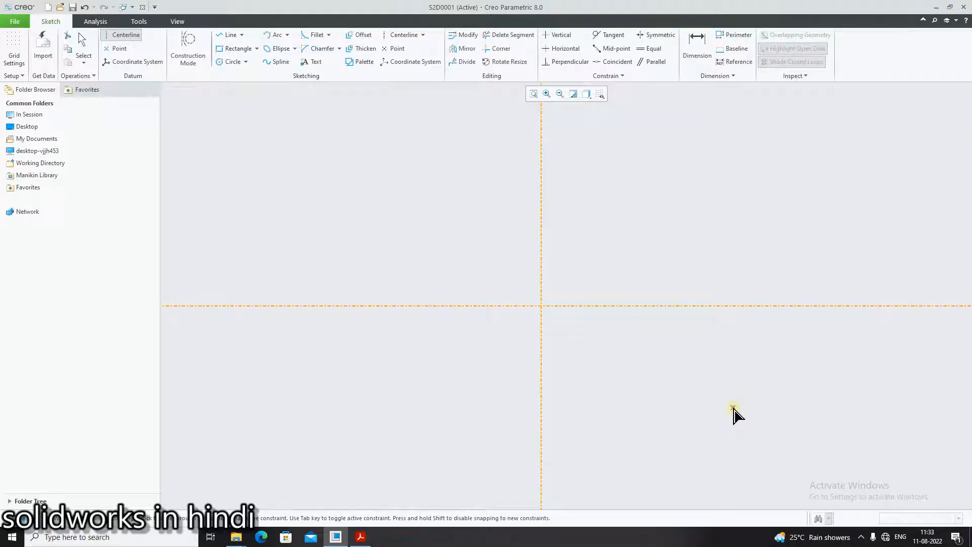
{"action": "middle_click", "coordinate": [737, 415]}
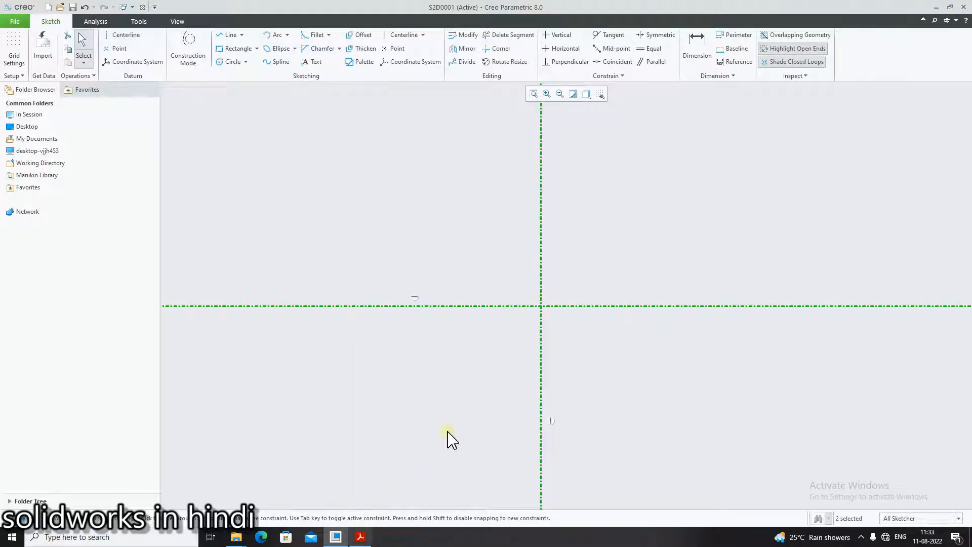
- Following vykresy.pdf, start the line chain at the centerline intersection with a horizontal line about 5 long leftward and a vertical line about 1.8 up
{"action": "key", "text": "alt+Tab"}
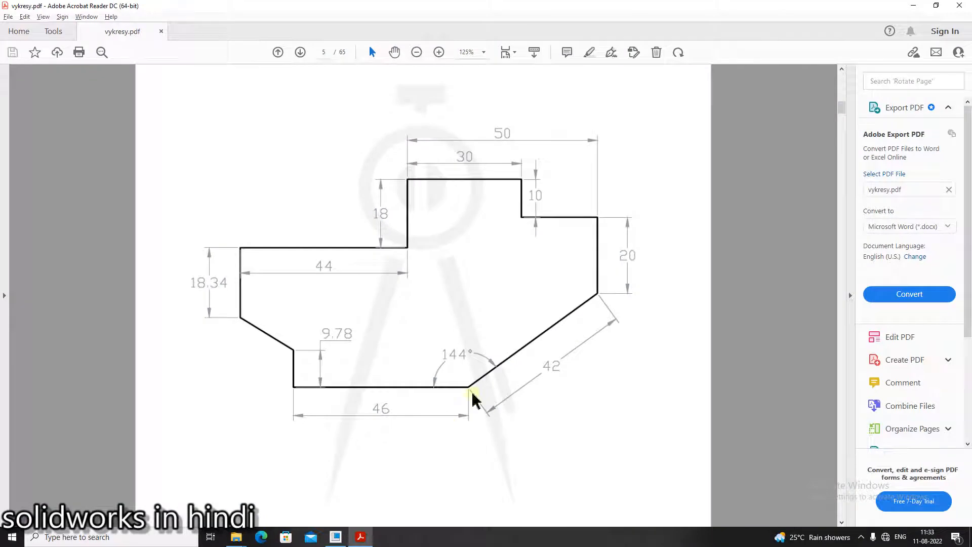
{"action": "key", "text": "alt+Tab"}
{"action": "left_click", "coordinate": [230, 34]}
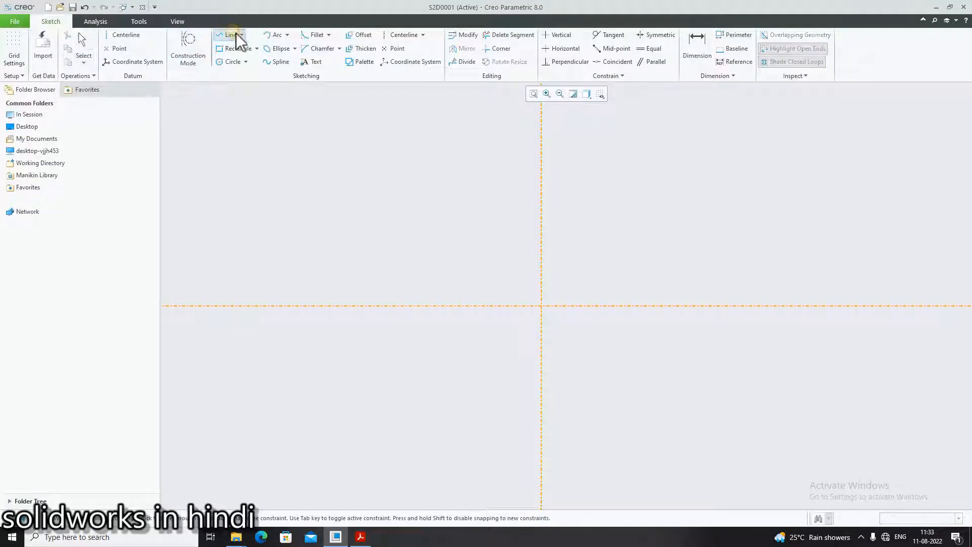
{"action": "left_click", "coordinate": [541, 305]}
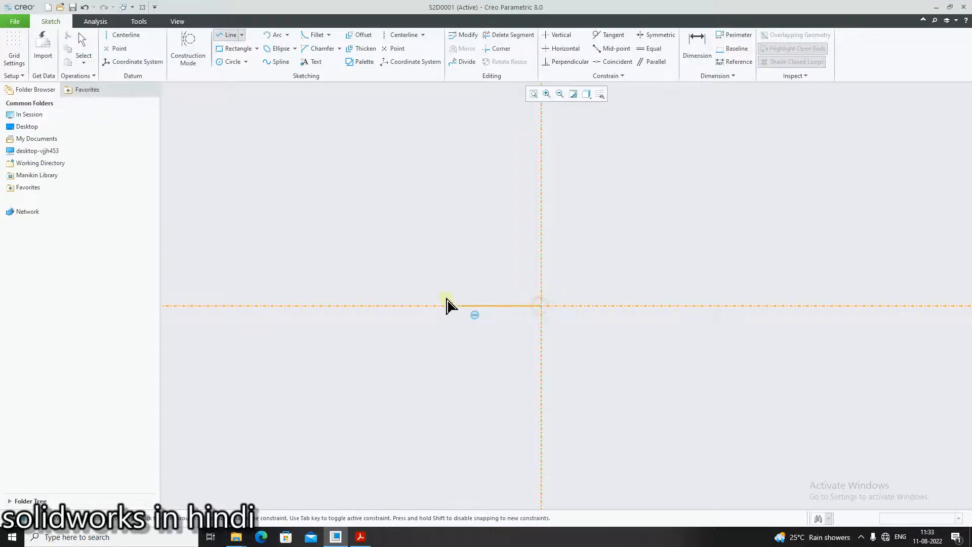
{"action": "left_click", "coordinate": [414, 306]}
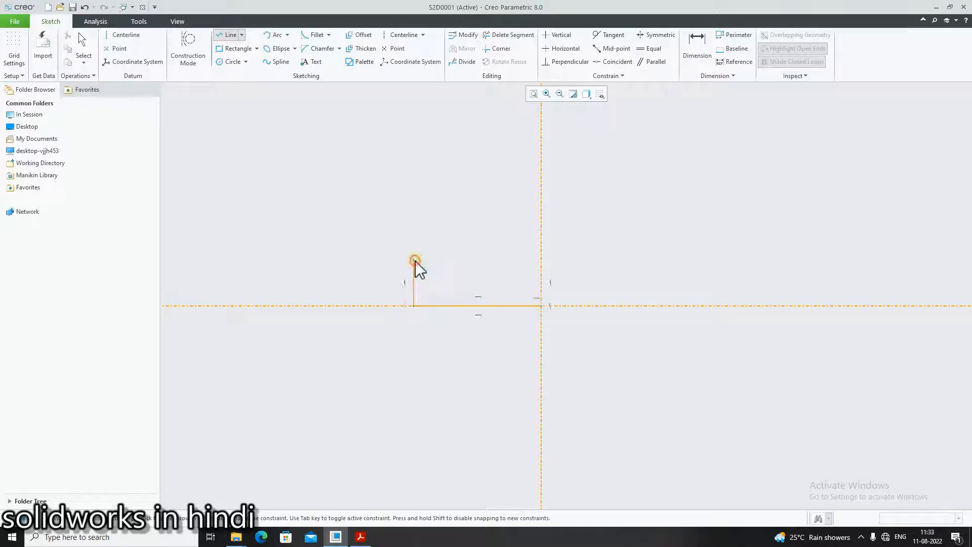
{"action": "left_click", "coordinate": [414, 260]}
- Checking vykresy.pdf, continue the chain with a line slanting up and left, about 2.2 wide, and a vertical line about 2.7 up
{"action": "left_click", "coordinate": [360, 537]}
{"action": "left_click", "coordinate": [335, 537]}
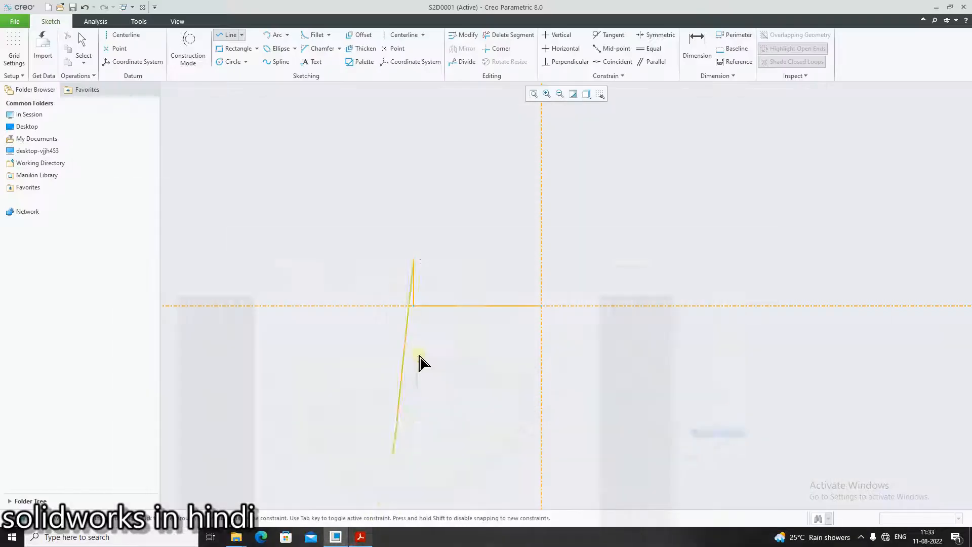
{"action": "left_click", "coordinate": [358, 218]}
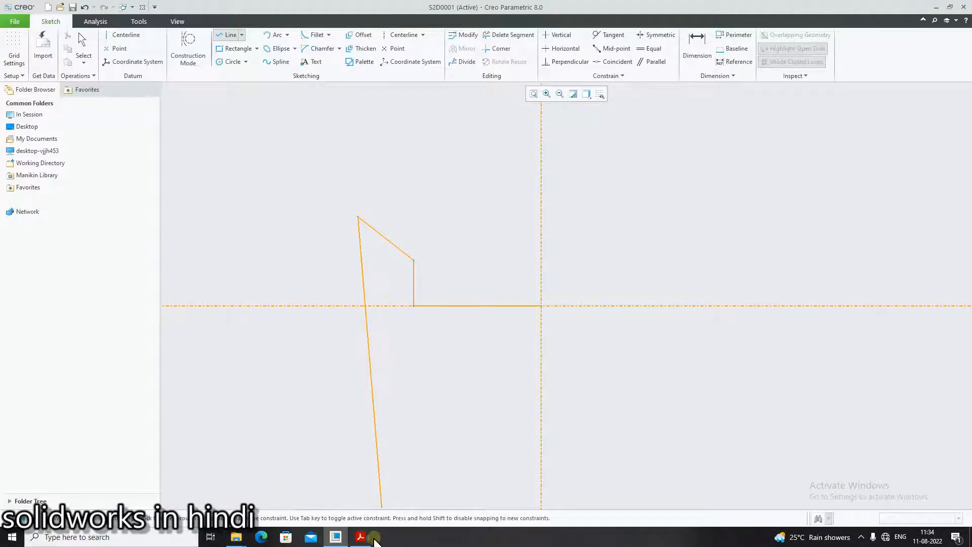
{"action": "left_click", "coordinate": [362, 537]}
{"action": "left_click", "coordinate": [335, 537]}
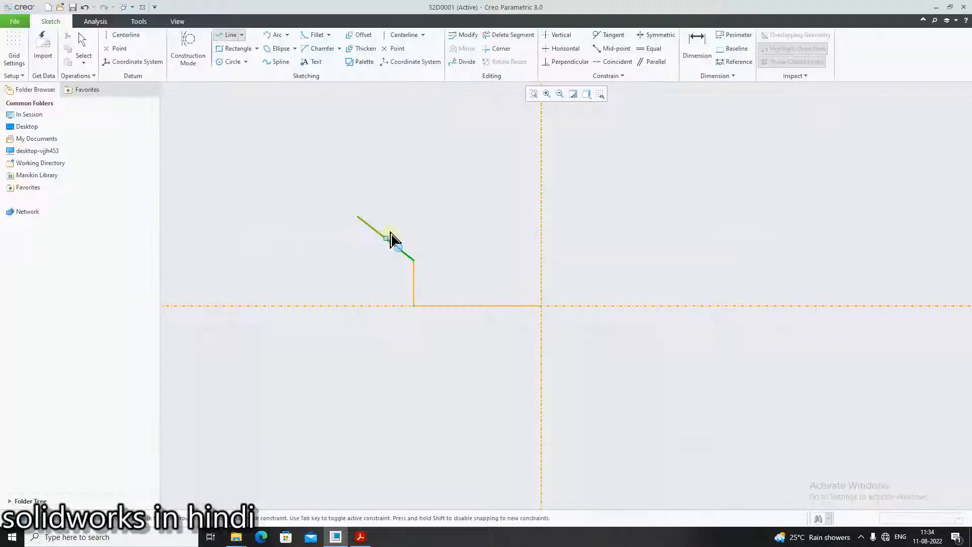
{"action": "left_click", "coordinate": [359, 150]}
- Checking vykresy.pdf, continue the chain with a horizontal line about 8.8 to the right and a vertical line about 3.7 up
{"action": "left_click", "coordinate": [361, 537]}
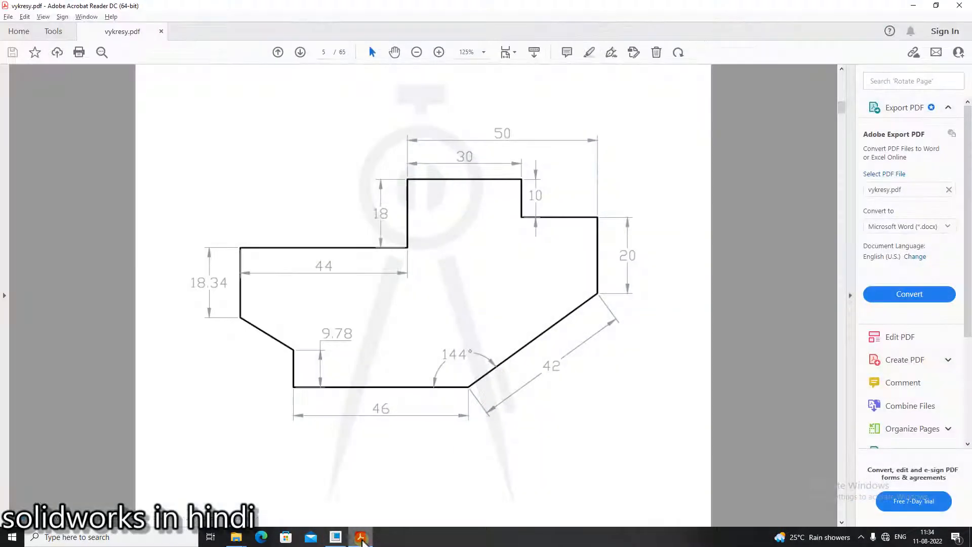
{"action": "left_click", "coordinate": [336, 537]}
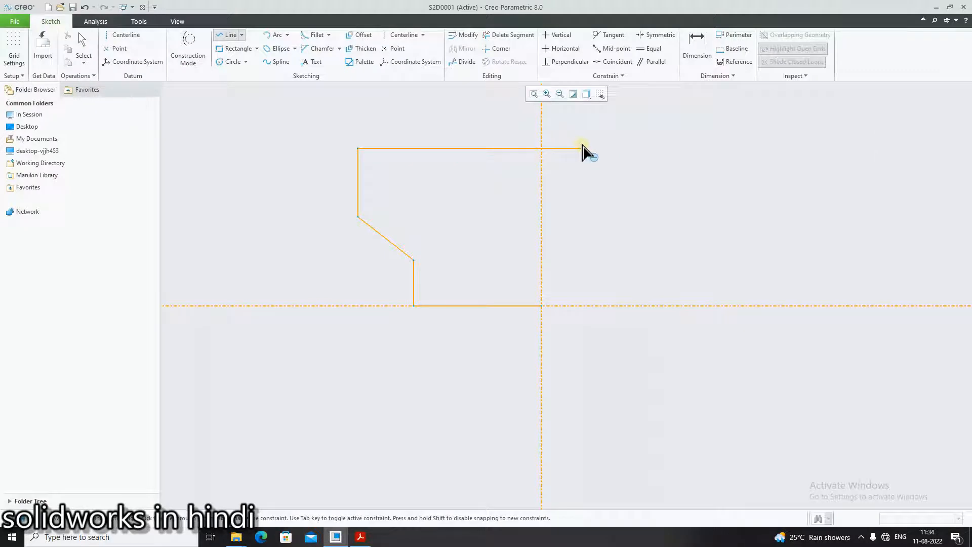
{"action": "left_click", "coordinate": [582, 149]}
{"action": "left_click", "coordinate": [360, 537]}
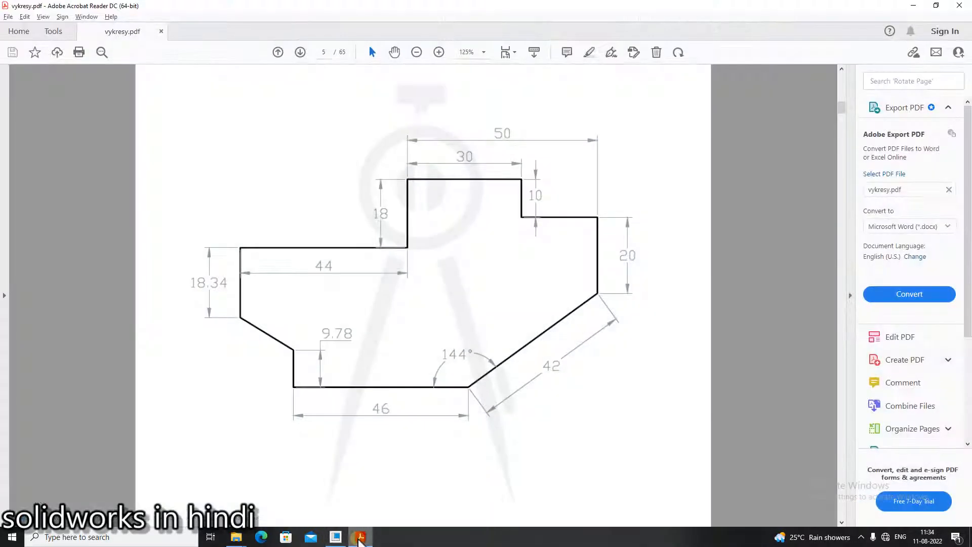
{"action": "left_click", "coordinate": [336, 537]}
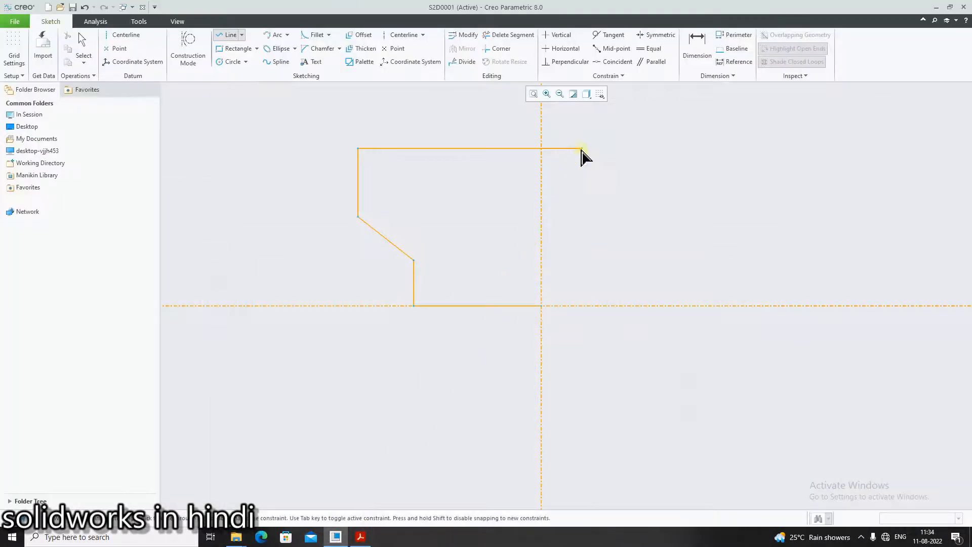
{"action": "scroll", "coordinate": [582, 122], "scroll_direction": "down", "scroll_amount": 3}
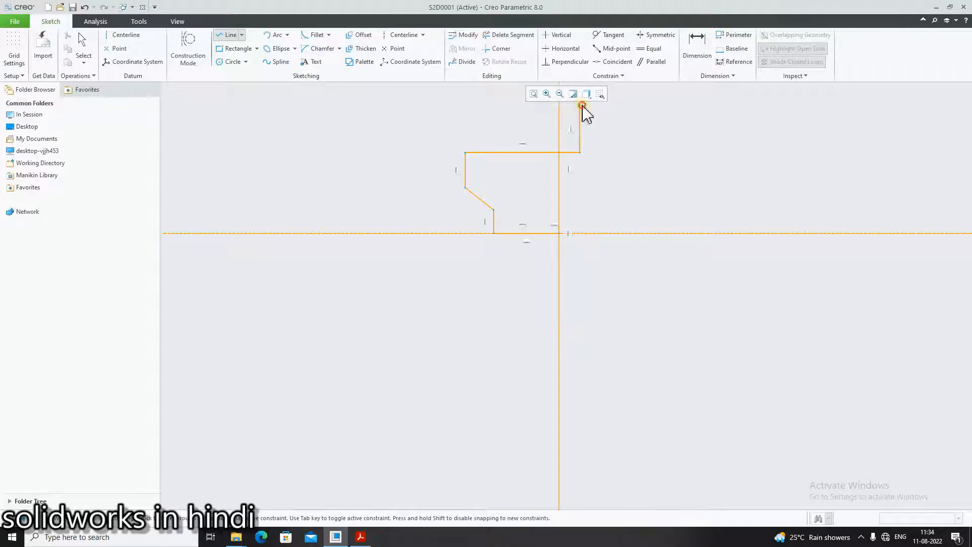
- Checking vykresy.pdf, continue the chain with the top horizontal line about 7.4 to the right and a short vertical line about 1.1 down
{"action": "left_click", "coordinate": [361, 538]}
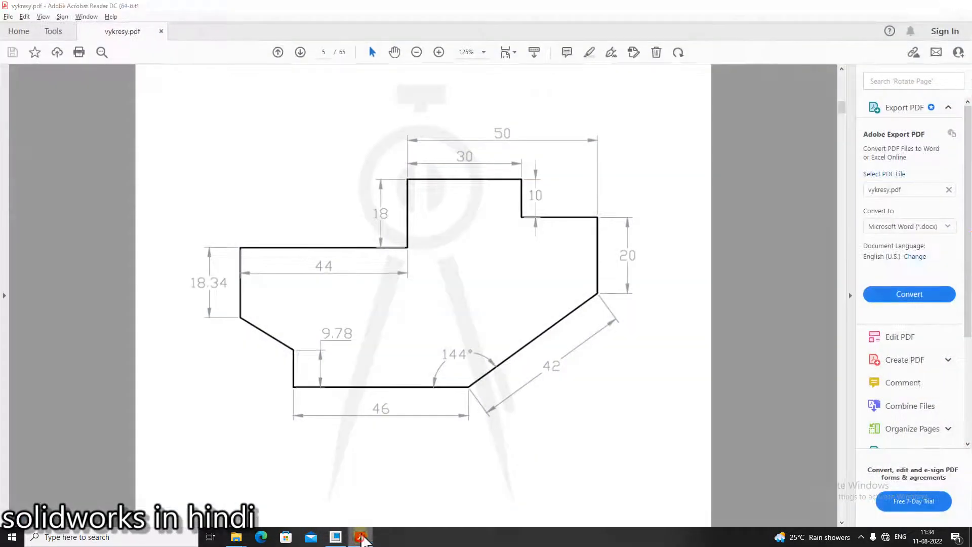
{"action": "left_click", "coordinate": [362, 538]}
{"action": "left_click", "coordinate": [676, 105]}
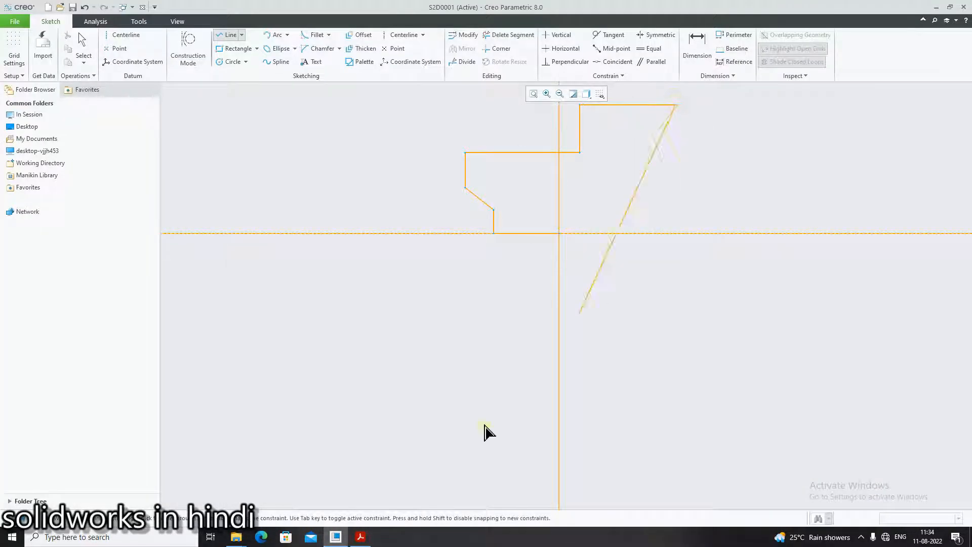
{"action": "left_click", "coordinate": [361, 538]}
{"action": "left_click", "coordinate": [362, 538]}
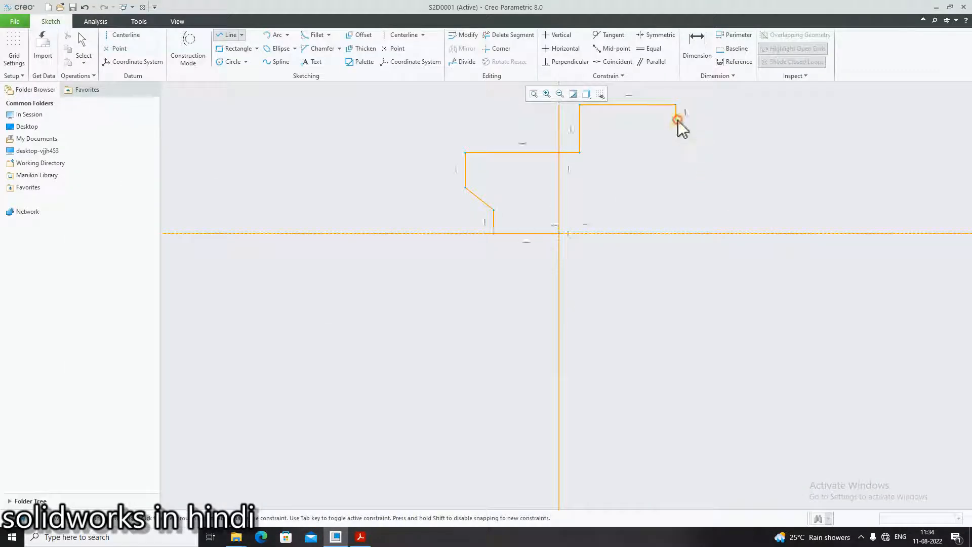
- Checking vykresy.pdf, continue the chain with a horizontal line about 6.3 to the right and a vertical line about 4.3 down
{"action": "left_click", "coordinate": [359, 538]}
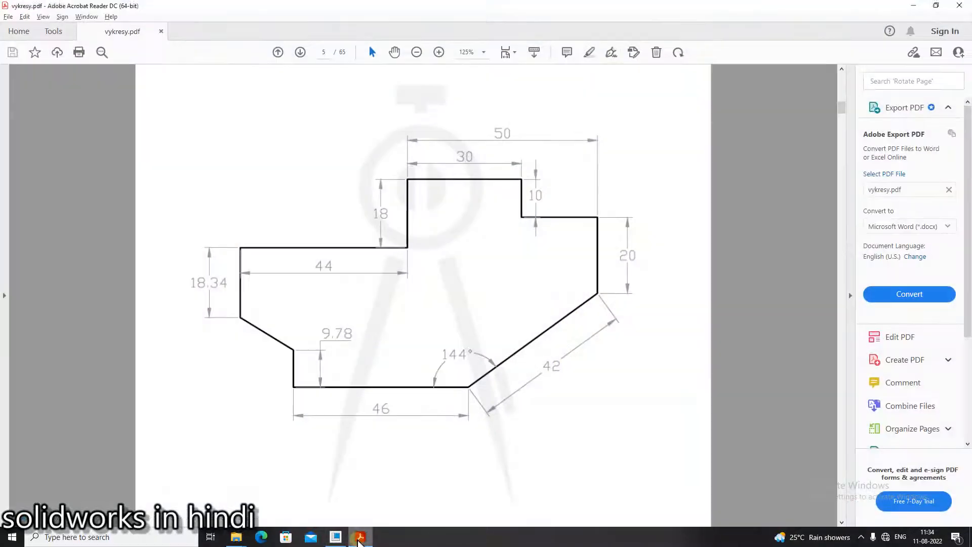
{"action": "left_click", "coordinate": [360, 538]}
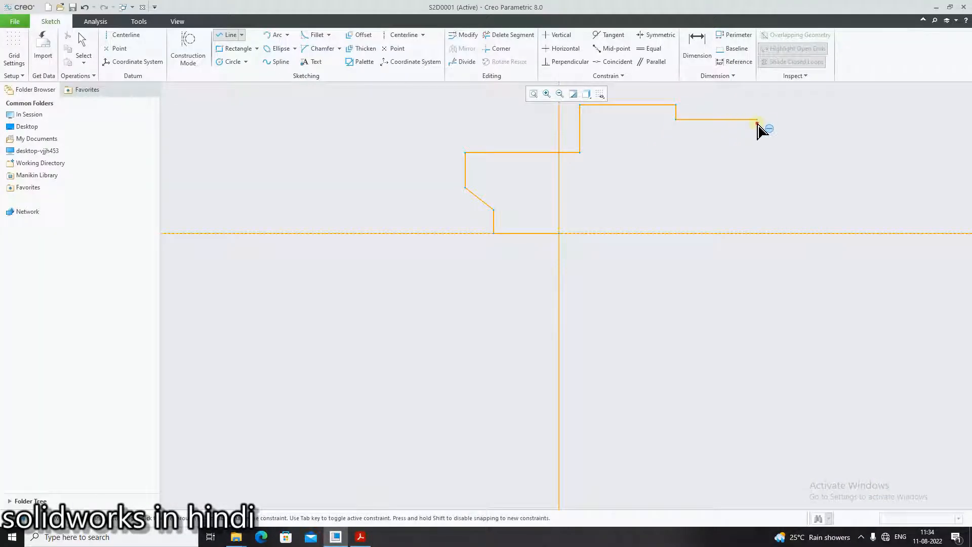
{"action": "left_click", "coordinate": [359, 538]}
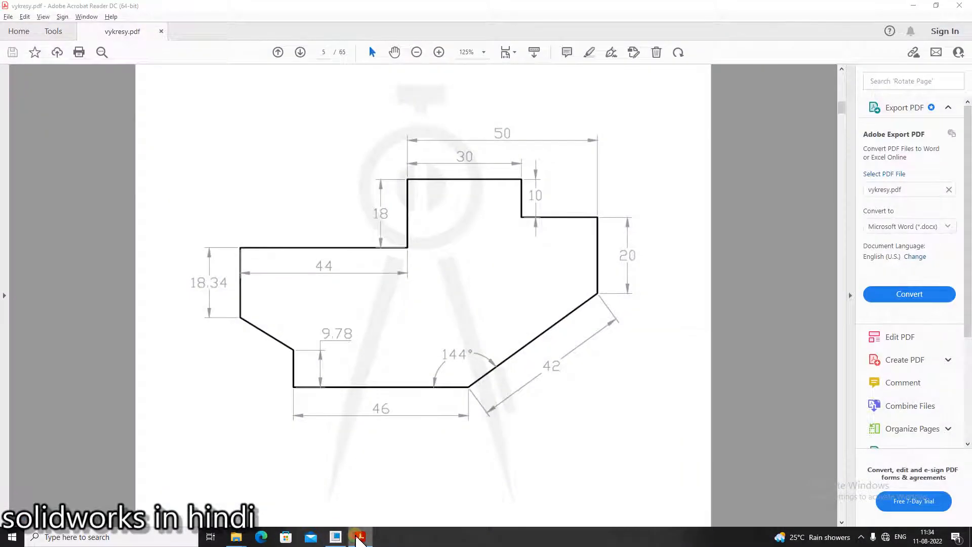
{"action": "left_click", "coordinate": [360, 538]}
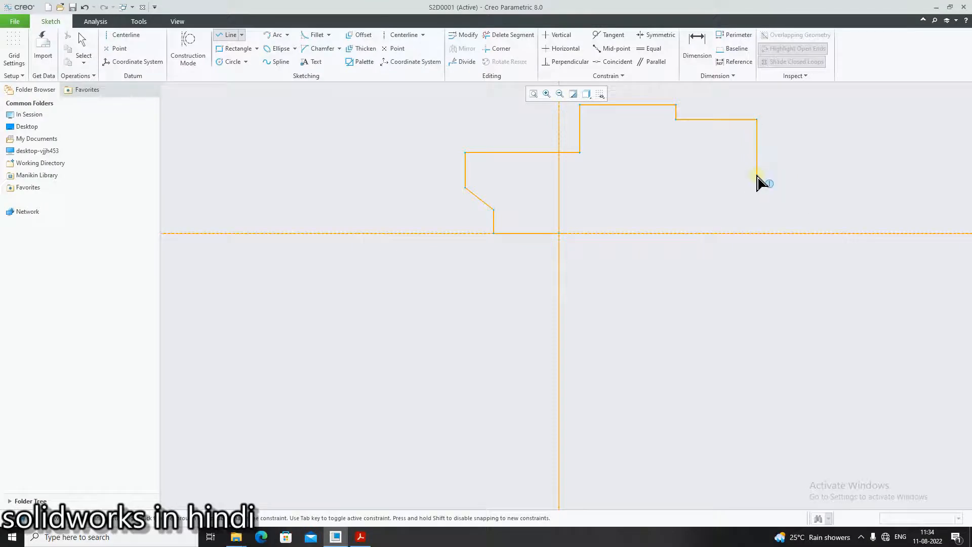
- Close the profile with a slanted line back to the centerline intersection after checking vykresy.pdf, and end the Line tool
{"action": "left_click", "coordinate": [359, 538]}
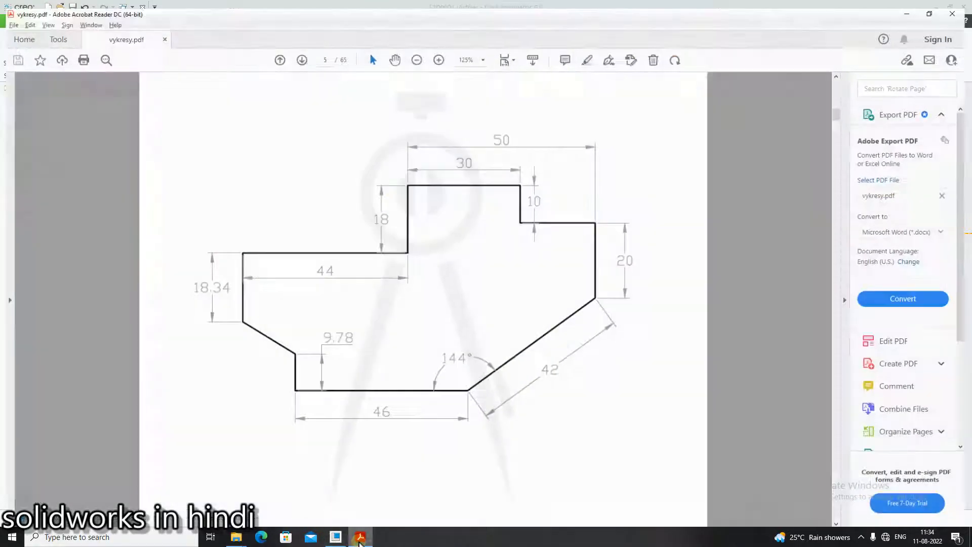
{"action": "left_click", "coordinate": [360, 537]}
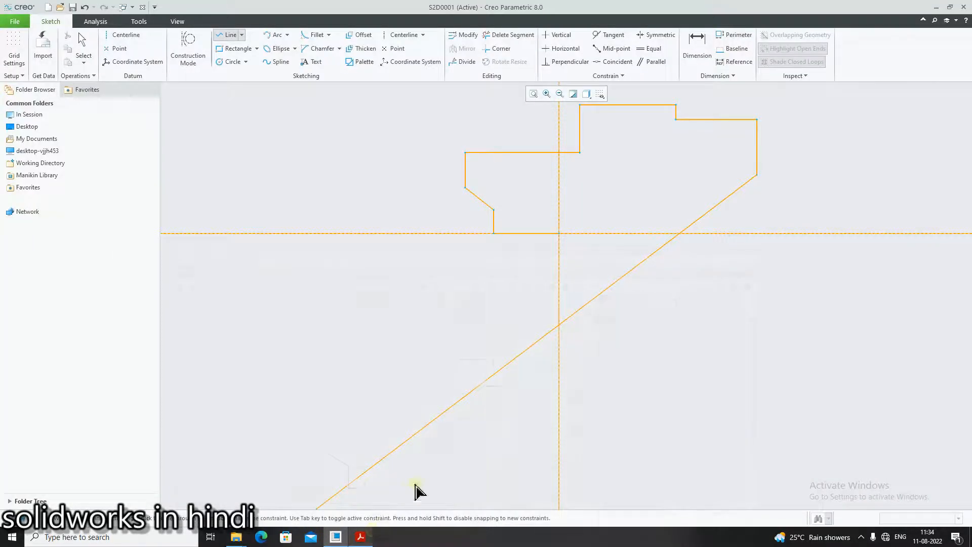
{"action": "left_click", "coordinate": [560, 234]}
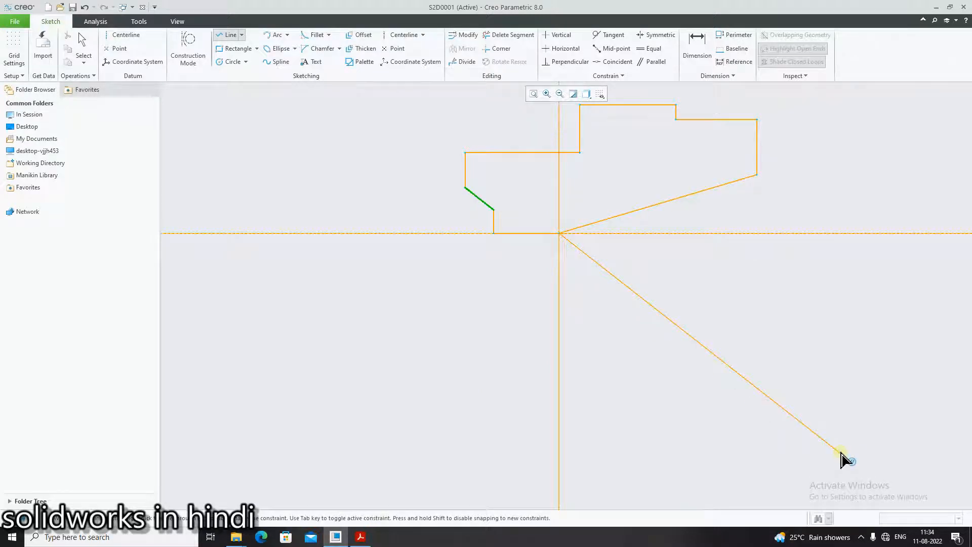
{"action": "middle_click", "coordinate": [842, 456]}
{"action": "scroll", "coordinate": [852, 391], "scroll_direction": "up", "scroll_amount": 2}
{"action": "scroll", "coordinate": [807, 274], "scroll_direction": "down", "scroll_amount": 4}
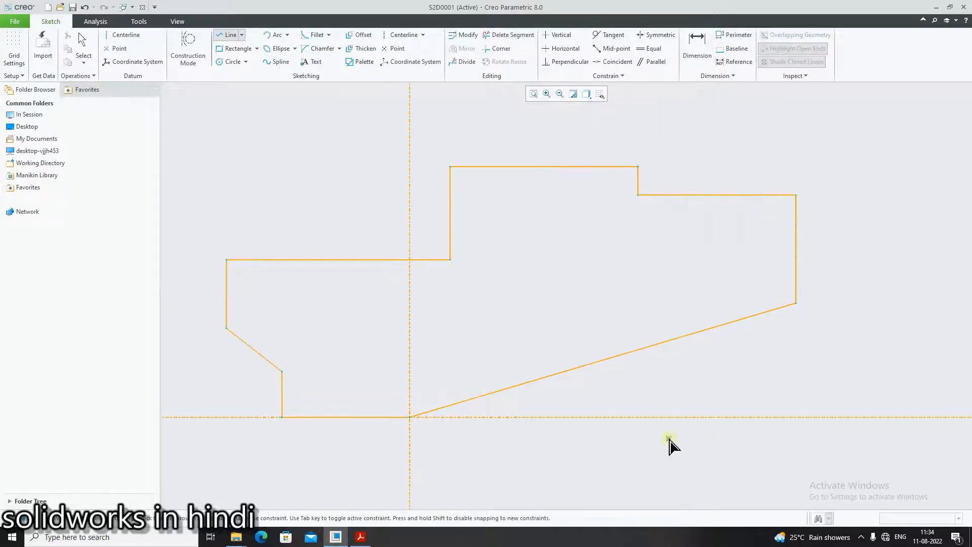
{"action": "middle_click", "coordinate": [745, 467]}
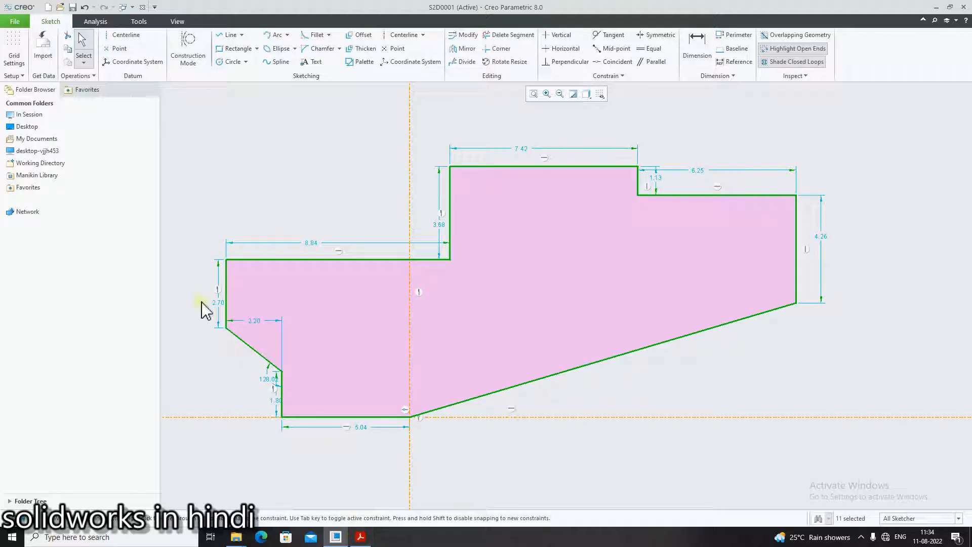
- Move the length and angle dimensions outward from the profile's edges so that they are spaced clear of the geometry
{"action": "left_click_drag", "start_coordinate": [218, 304], "coordinate": [178, 303]}
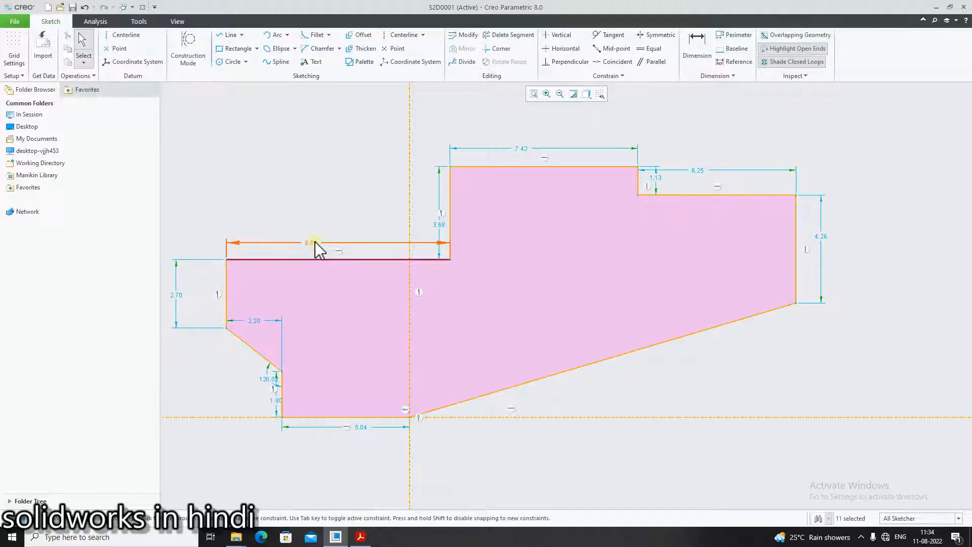
{"action": "left_click_drag", "start_coordinate": [318, 244], "coordinate": [311, 220]}
{"action": "left_click_drag", "start_coordinate": [442, 223], "coordinate": [402, 194]}
{"action": "left_click_drag", "start_coordinate": [518, 152], "coordinate": [521, 133]}
{"action": "left_click_drag", "start_coordinate": [697, 172], "coordinate": [714, 138]}
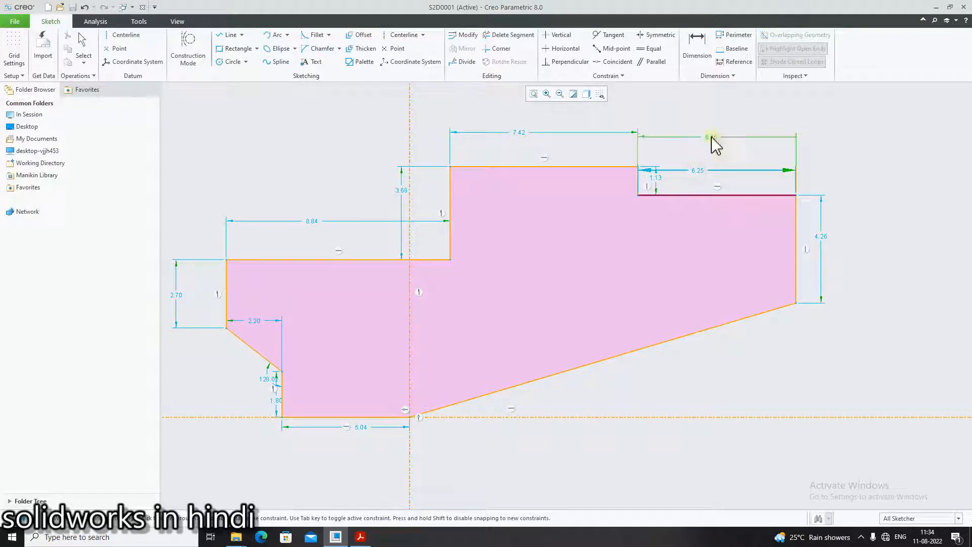
{"action": "left_click_drag", "start_coordinate": [666, 184], "coordinate": [682, 180]}
{"action": "left_click_drag", "start_coordinate": [817, 234], "coordinate": [835, 248]}
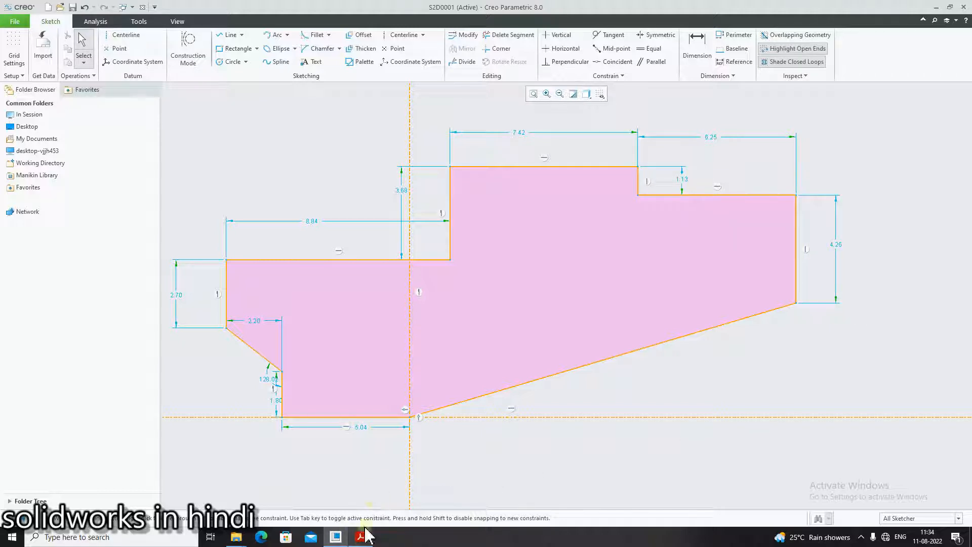
{"action": "left_click_drag", "start_coordinate": [264, 389], "coordinate": [190, 397]}
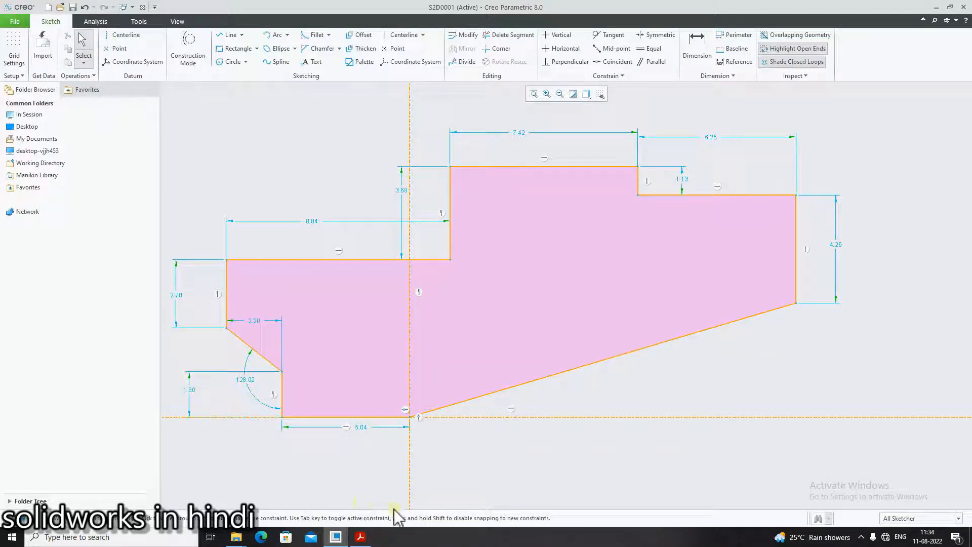
- Checking vykresy.pdf, set the length of the profile's bottom horizontal line to 46
{"action": "mouse_move", "coordinate": [374, 539]}
{"action": "left_click", "coordinate": [371, 538]}
{"action": "left_click", "coordinate": [371, 538]}
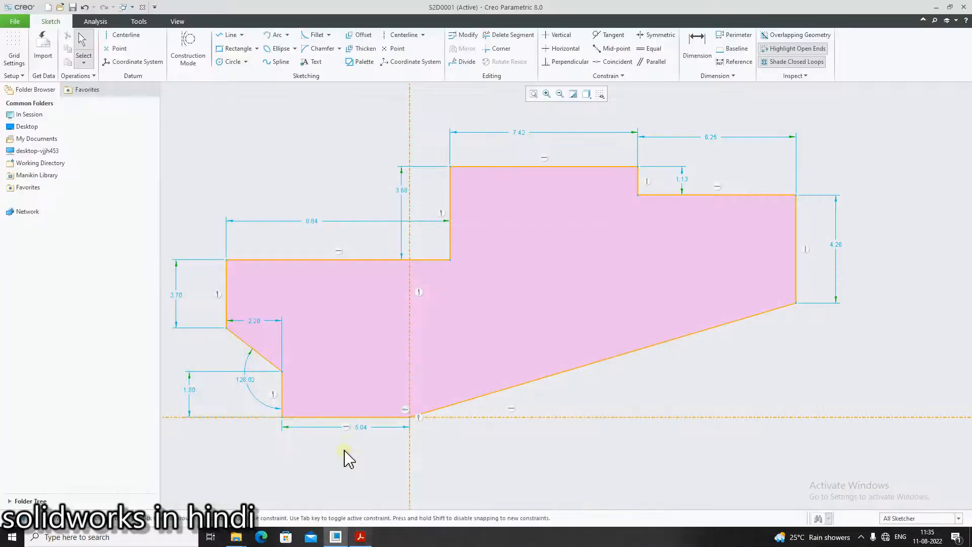
{"action": "double_click", "coordinate": [361, 429]}
{"action": "type", "text": "46"}
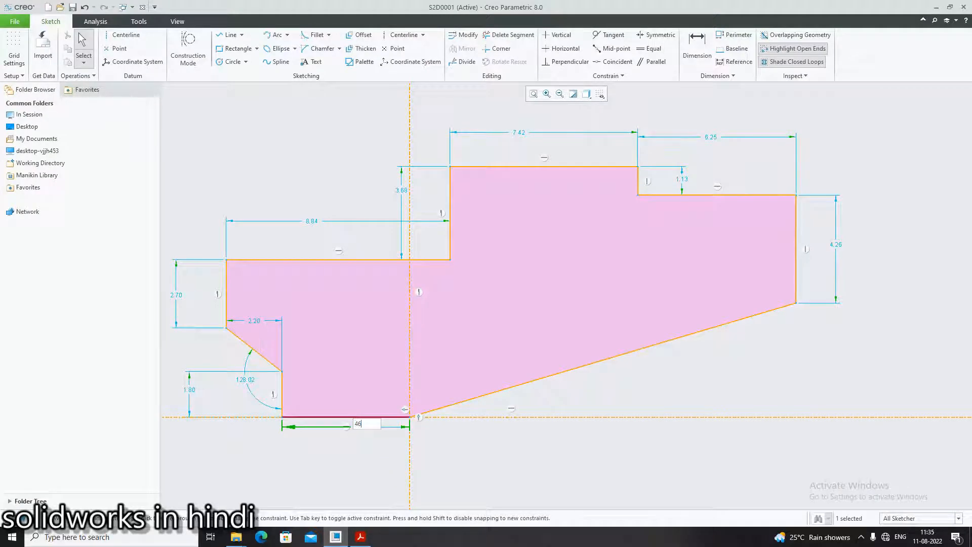
{"action": "key", "text": "Return"}
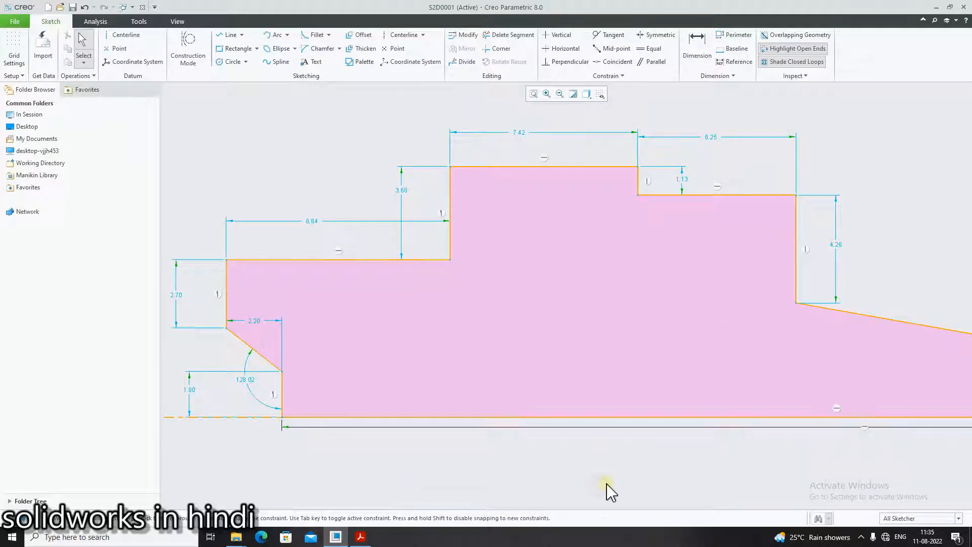
{"action": "scroll", "coordinate": [846, 461], "scroll_direction": "down", "scroll_amount": 3}
{"action": "scroll", "coordinate": [586, 463], "scroll_direction": "up", "scroll_amount": 3}
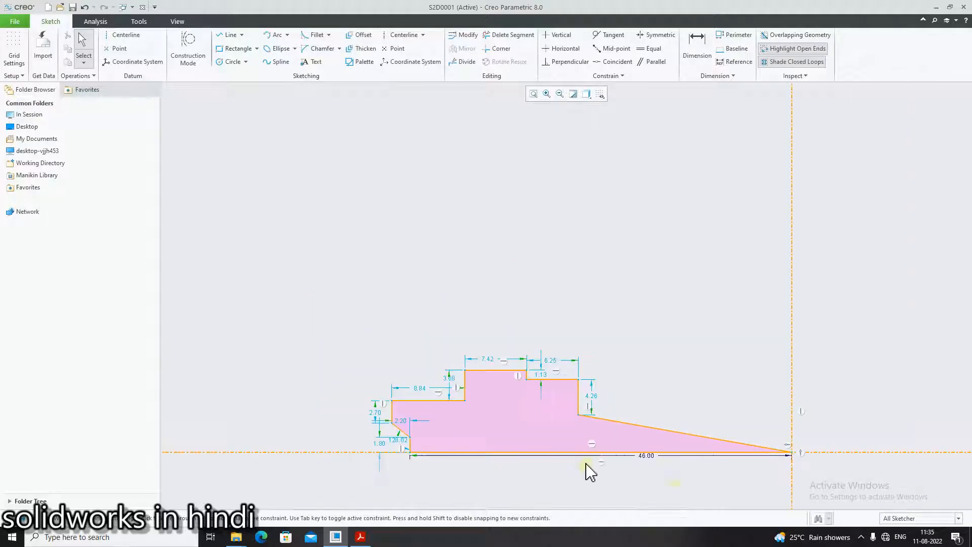
{"action": "scroll", "coordinate": [785, 467], "scroll_direction": "down", "scroll_amount": 2}
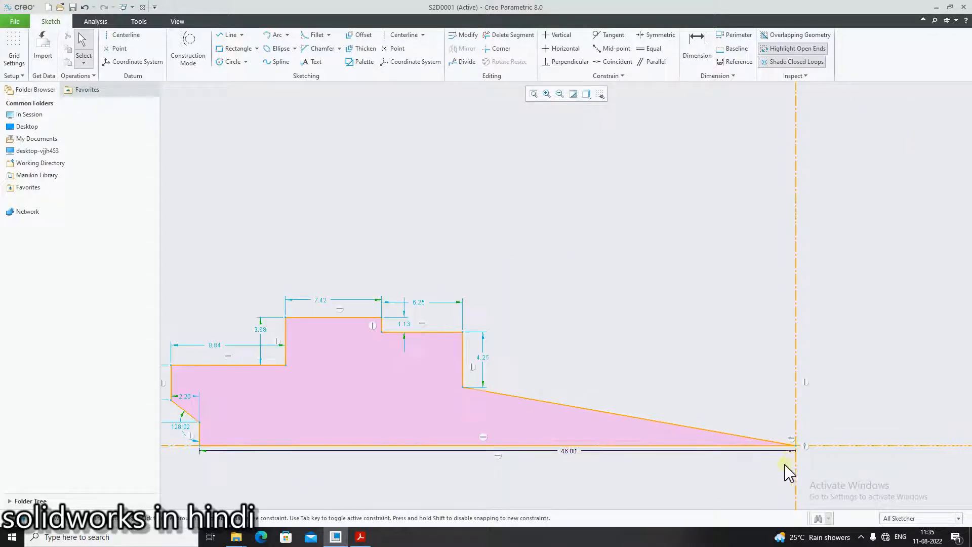
- Checking vykresy.pdf, set the length of the profile's far-left vertical line to 18.34
{"action": "left_click", "coordinate": [361, 537]}
{"action": "left_click", "coordinate": [362, 537]}
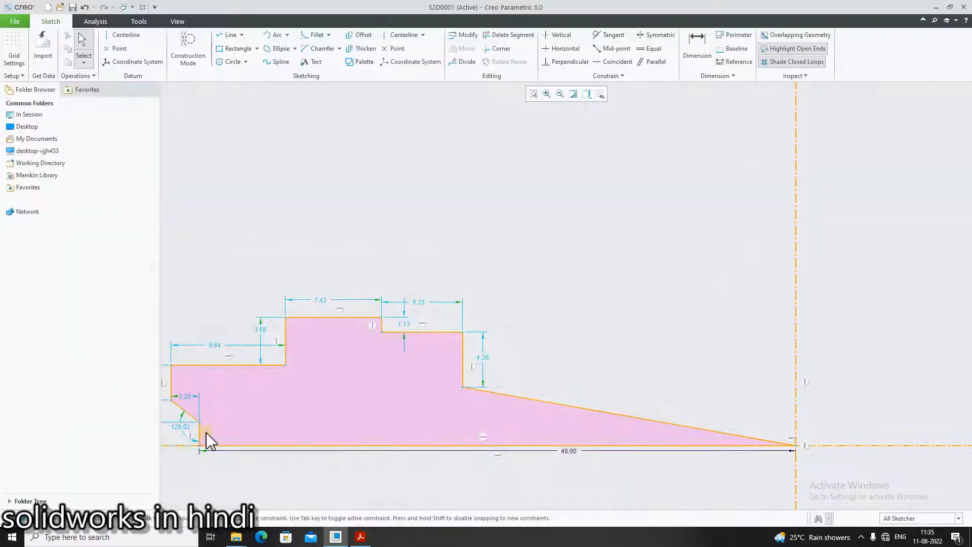
{"action": "scroll", "coordinate": [242, 459], "scroll_direction": "up", "scroll_amount": 2}
{"action": "scroll", "coordinate": [217, 445], "scroll_direction": "down", "scroll_amount": 2}
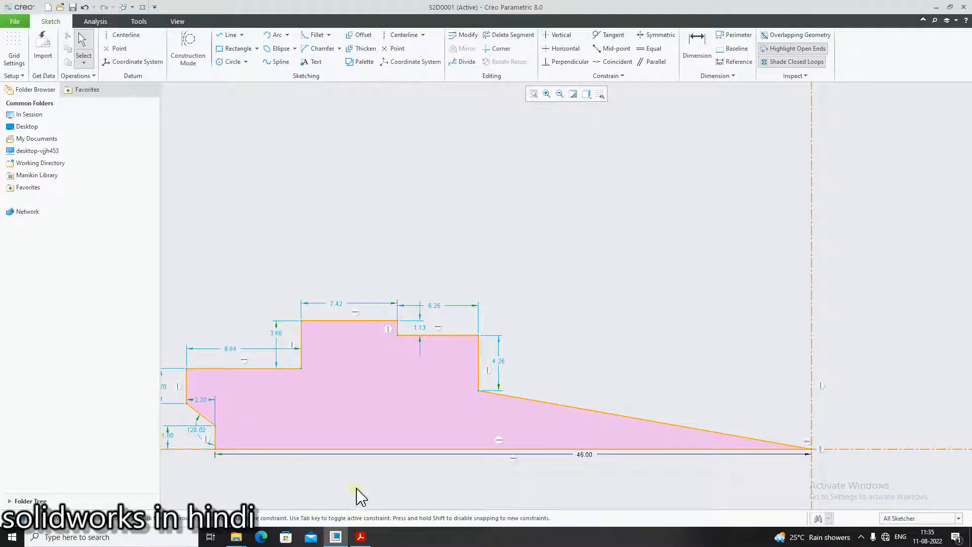
{"action": "left_click", "coordinate": [361, 537]}
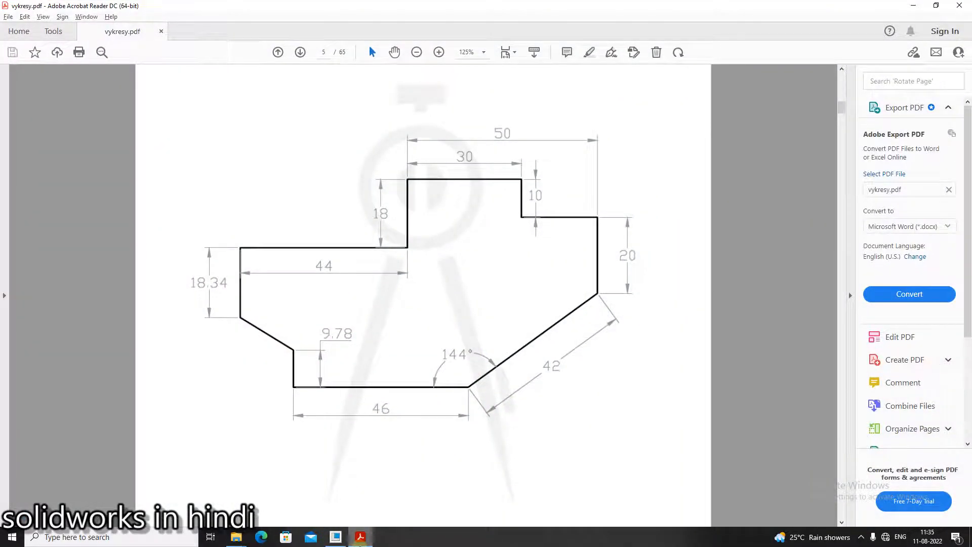
{"action": "left_click", "coordinate": [336, 537]}
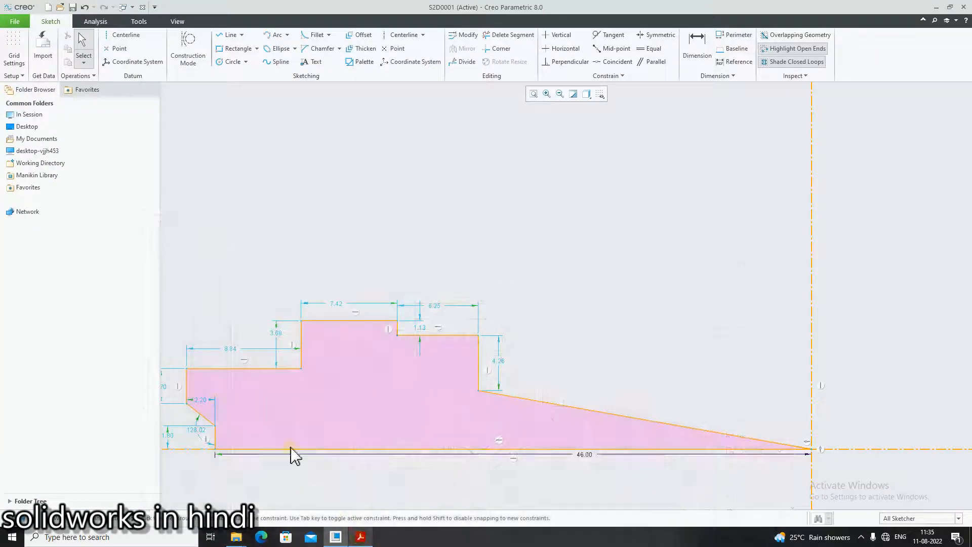
{"action": "left_click", "coordinate": [169, 393]}
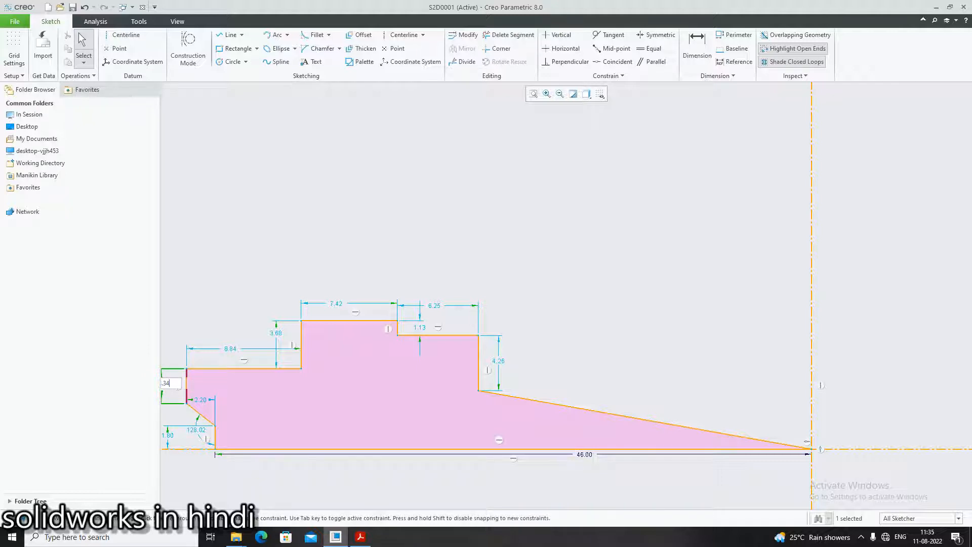
{"action": "type", "text": "34"}
{"action": "key", "text": "Return"}
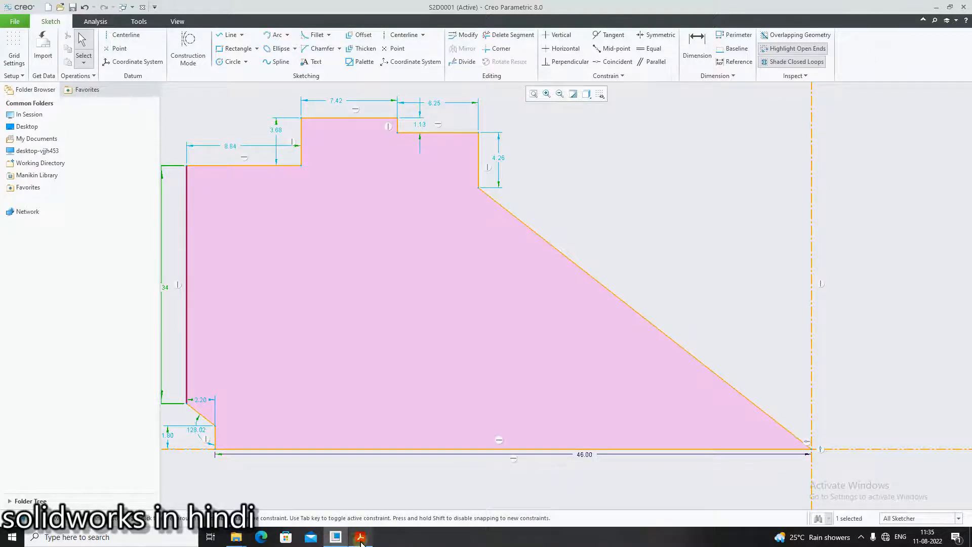
- Checking vykresy.pdf, set the short vertical line rising from the bottom line's left end to 9.78
{"action": "left_click", "coordinate": [360, 537]}
{"action": "left_click", "coordinate": [358, 540]}
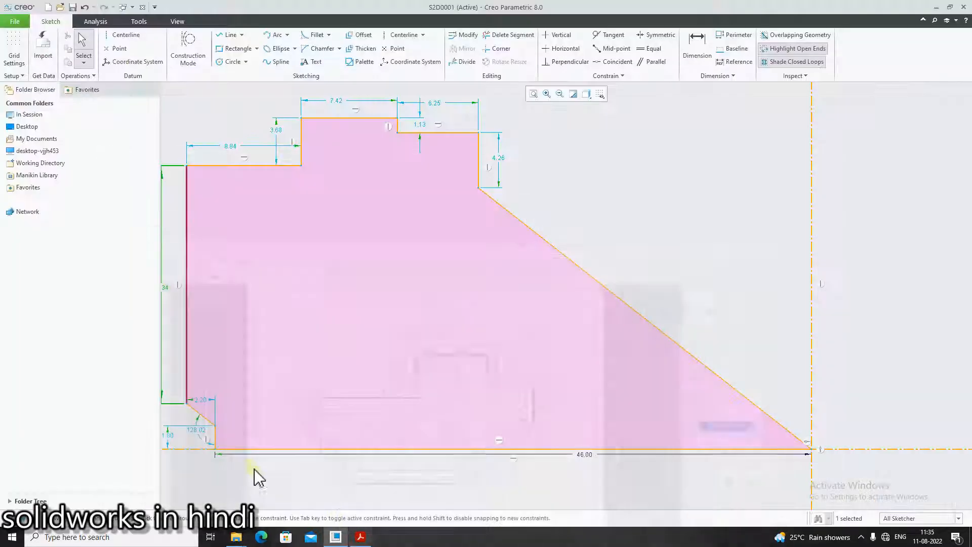
{"action": "double_click", "coordinate": [174, 434]}
{"action": "type", "text": "9.78"}
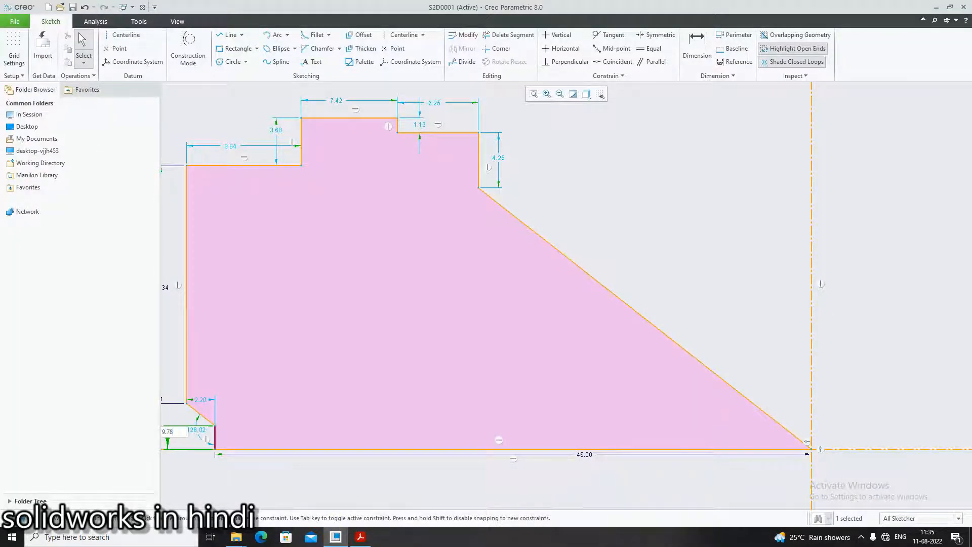
{"action": "key", "text": "Return"}
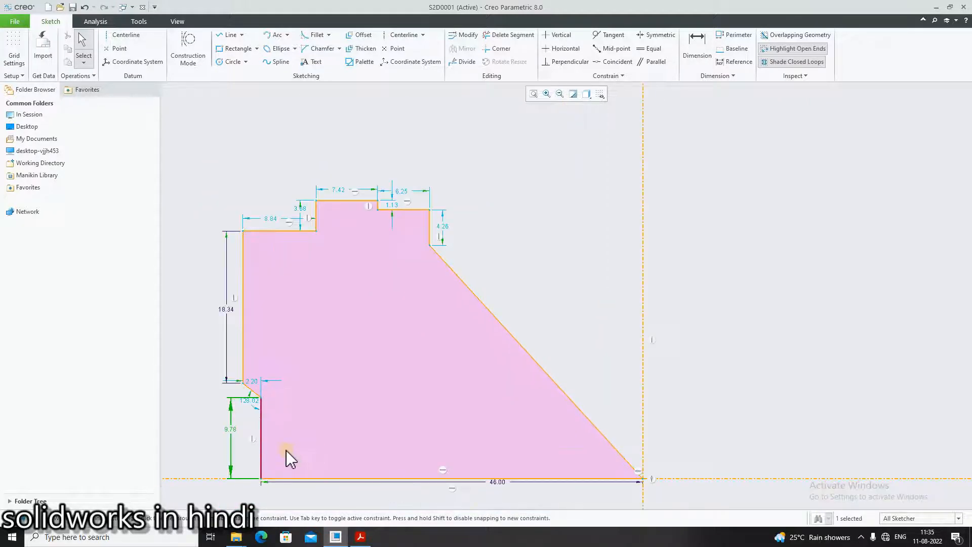
{"action": "scroll", "coordinate": [287, 450], "scroll_direction": "down", "scroll_amount": 2}
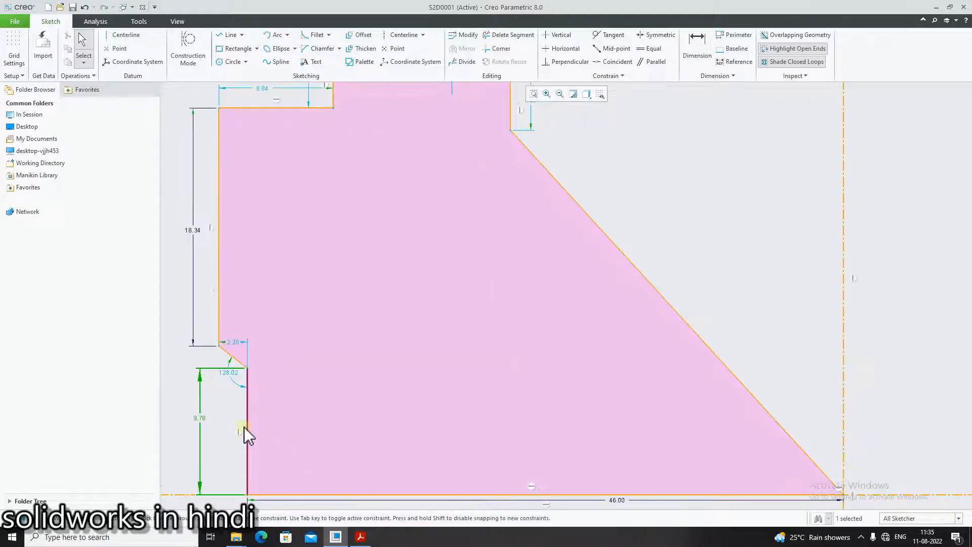
- Checking vykresy.pdf, set the horizontal line above the far-left vertical edge to 44
{"action": "left_click", "coordinate": [357, 542]}
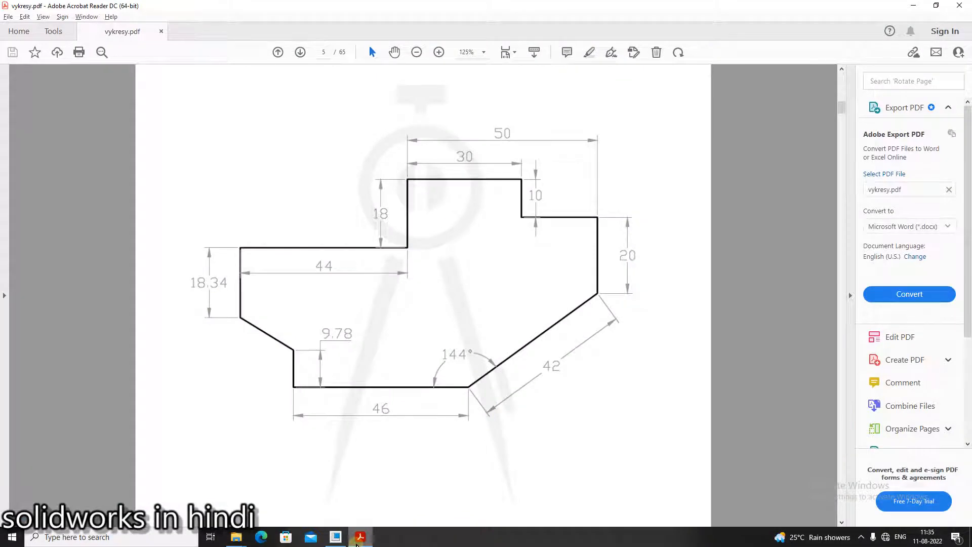
{"action": "left_click", "coordinate": [357, 541]}
{"action": "left_click", "coordinate": [357, 541]}
{"action": "left_click", "coordinate": [356, 544]}
{"action": "scroll", "coordinate": [326, 195], "scroll_direction": "up", "scroll_amount": 3}
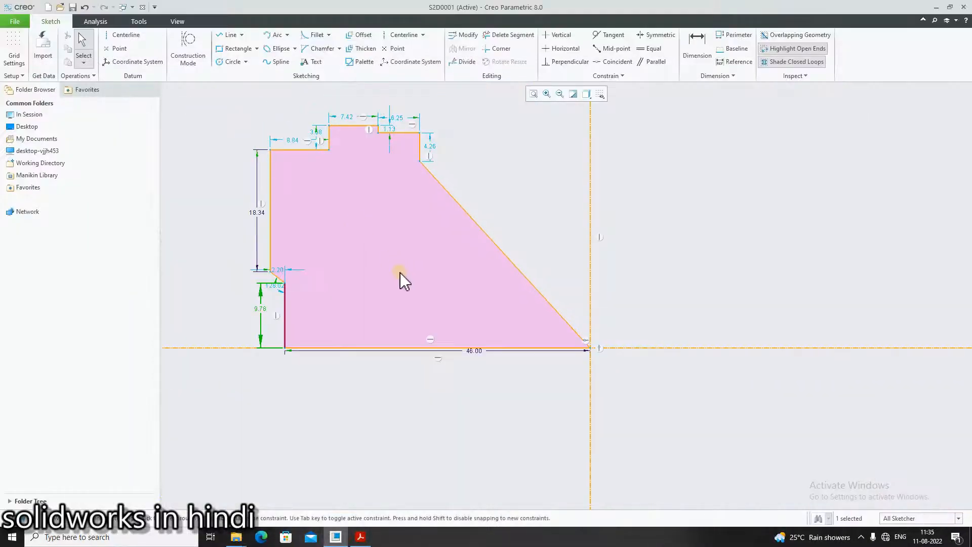
{"action": "left_click", "coordinate": [289, 139]}
{"action": "key", "text": "BackSpace"}
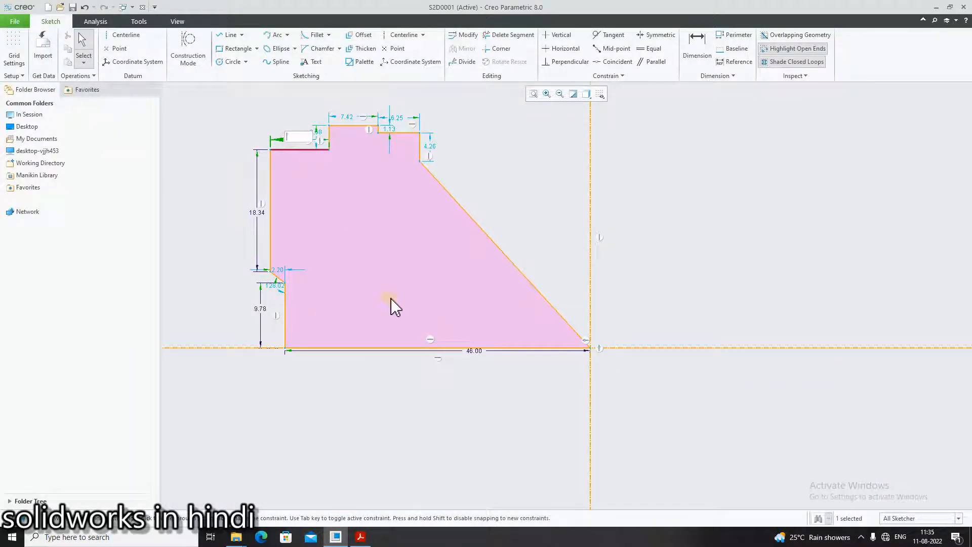
{"action": "type", "text": "44"}
{"action": "key", "text": "Return"}
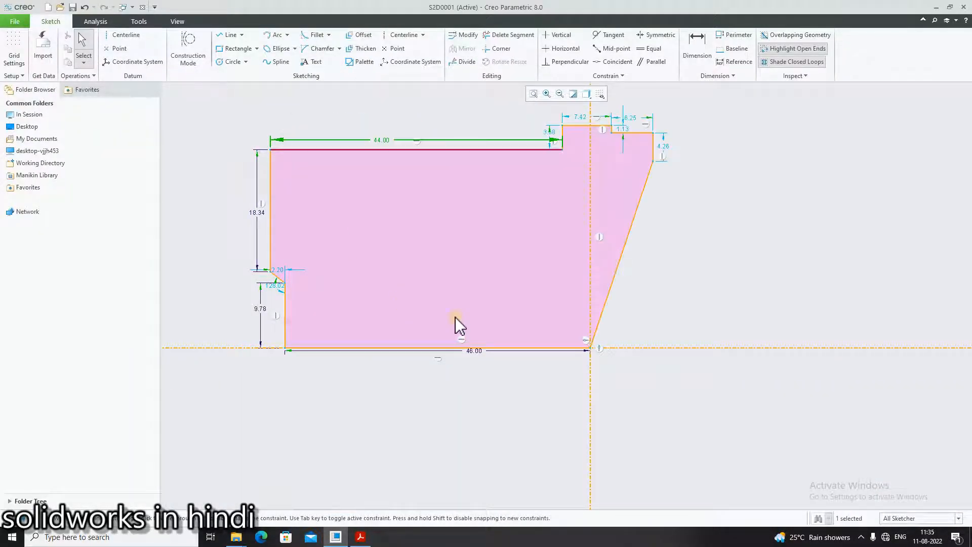
- Checking vykresy.pdf, set the vertical line rising from the right end of the 44 line to 18
{"action": "left_click", "coordinate": [362, 540]}
{"action": "left_click", "coordinate": [362, 540]}
{"action": "double_click", "coordinate": [550, 133]}
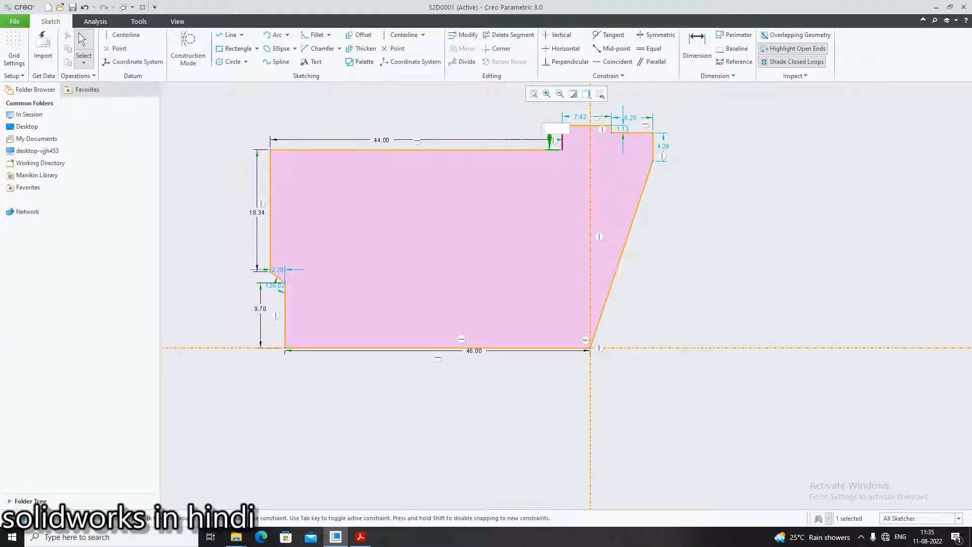
{"action": "type", "text": "18"}
{"action": "key", "text": "Return"}
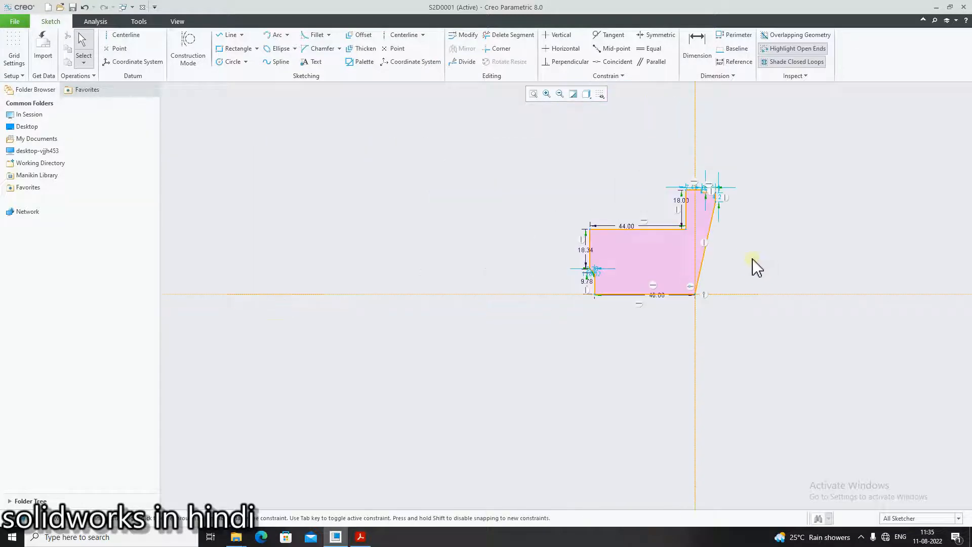
- Checking vykresy.pdf, set the length of the profile's topmost horizontal line to 30
{"action": "scroll", "coordinate": [737, 243], "scroll_direction": "down", "scroll_amount": 4}
{"action": "left_click", "coordinate": [361, 537]}
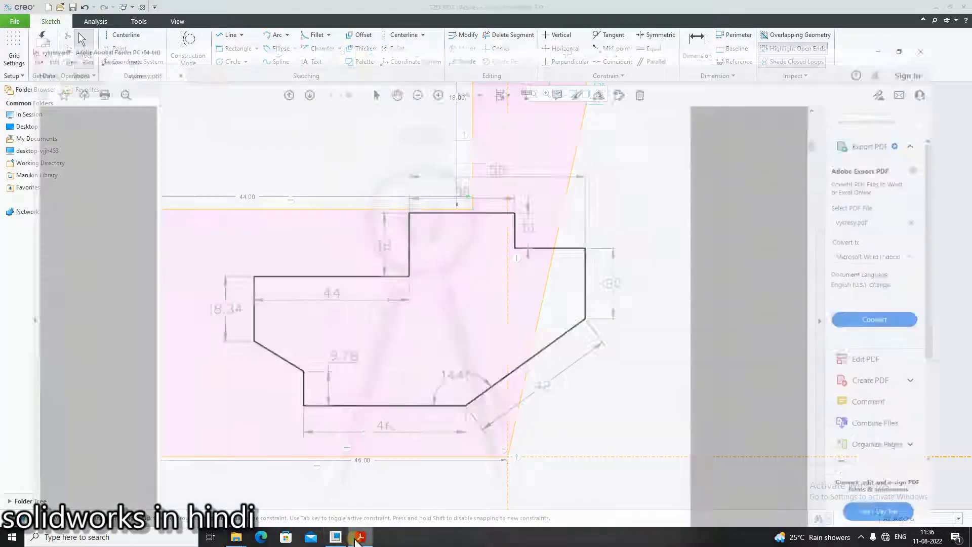
{"action": "left_click", "coordinate": [359, 539]}
{"action": "scroll", "coordinate": [591, 283], "scroll_direction": "up", "scroll_amount": 2}
{"action": "scroll", "coordinate": [567, 200], "scroll_direction": "down", "scroll_amount": 2}
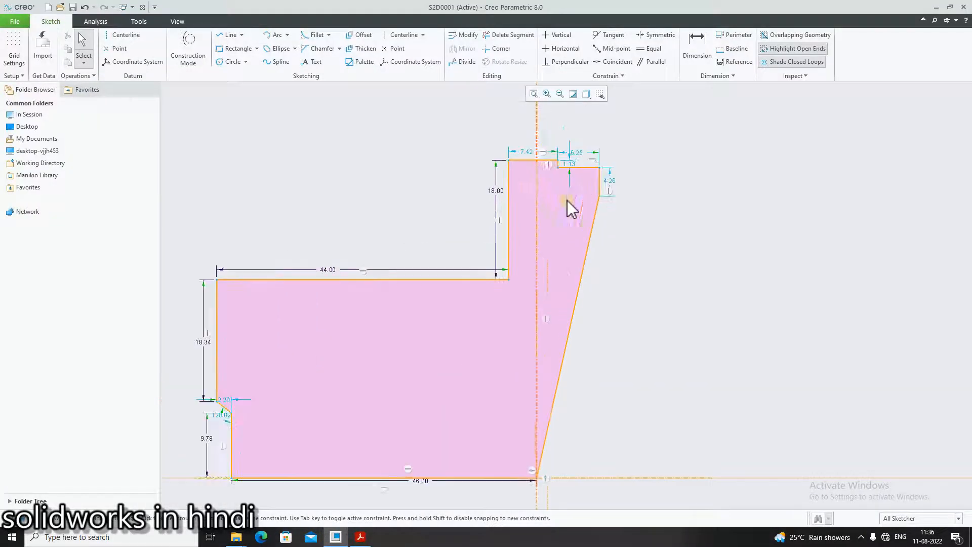
{"action": "double_click", "coordinate": [530, 153]}
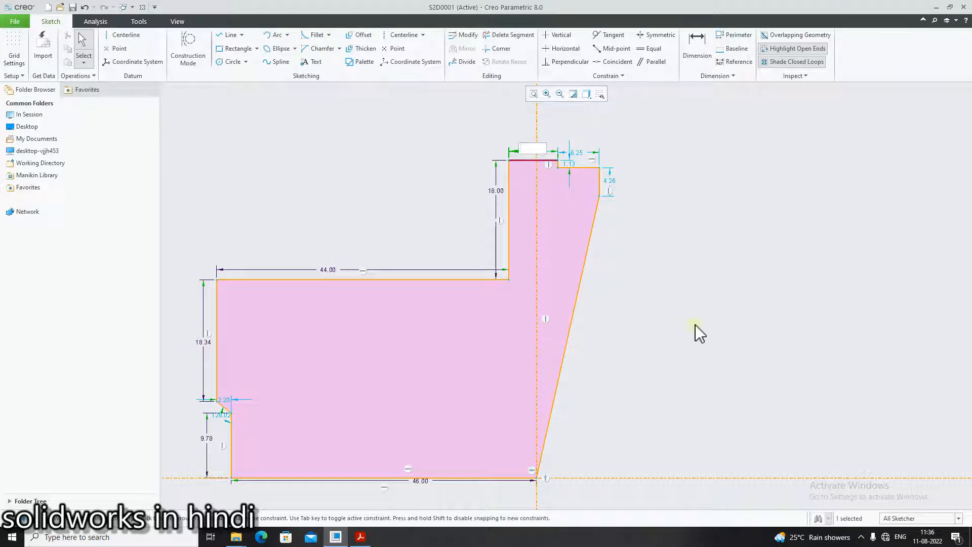
{"action": "type", "text": "30"}
{"action": "key", "text": "Return"}
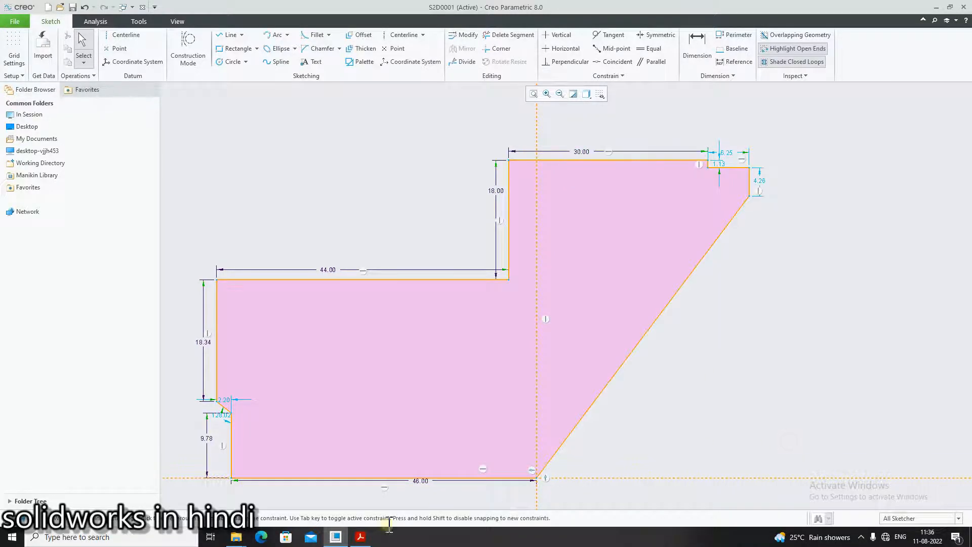
- Checking vykresy.pdf, set the horizontal step line at the profile's upper right to 20
{"action": "left_click", "coordinate": [361, 539]}
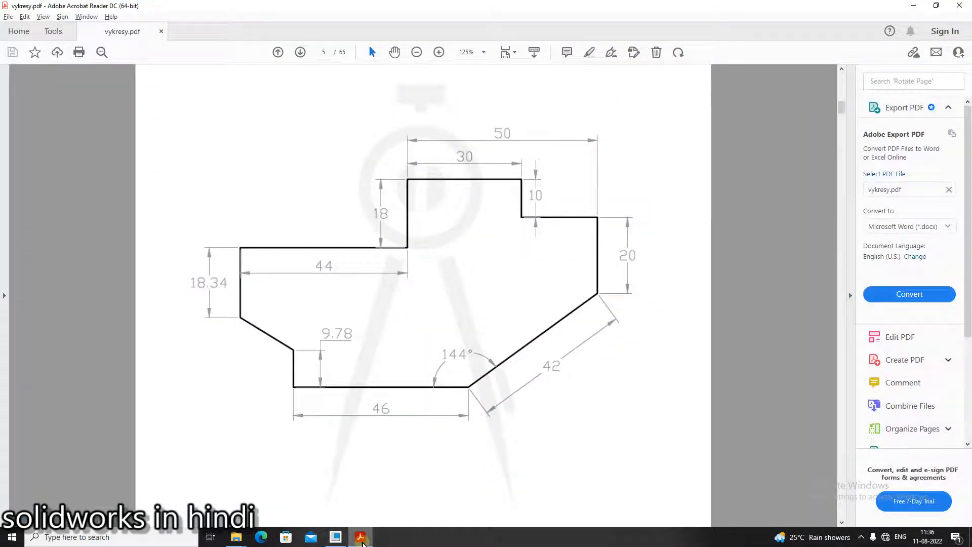
{"action": "left_click", "coordinate": [361, 538]}
{"action": "scroll", "coordinate": [701, 164], "scroll_direction": "up", "scroll_amount": 3}
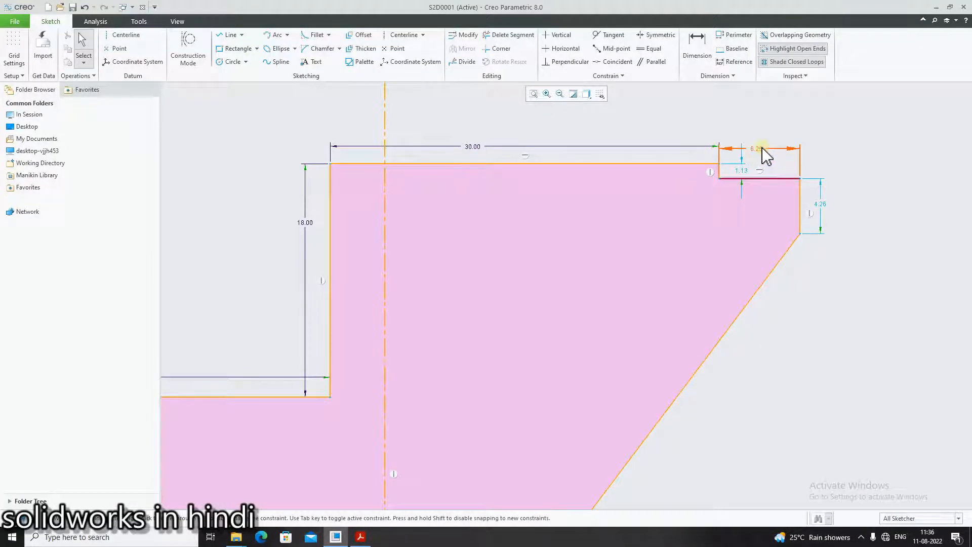
{"action": "double_click", "coordinate": [763, 147]}
{"action": "key", "text": "BackSpace"}
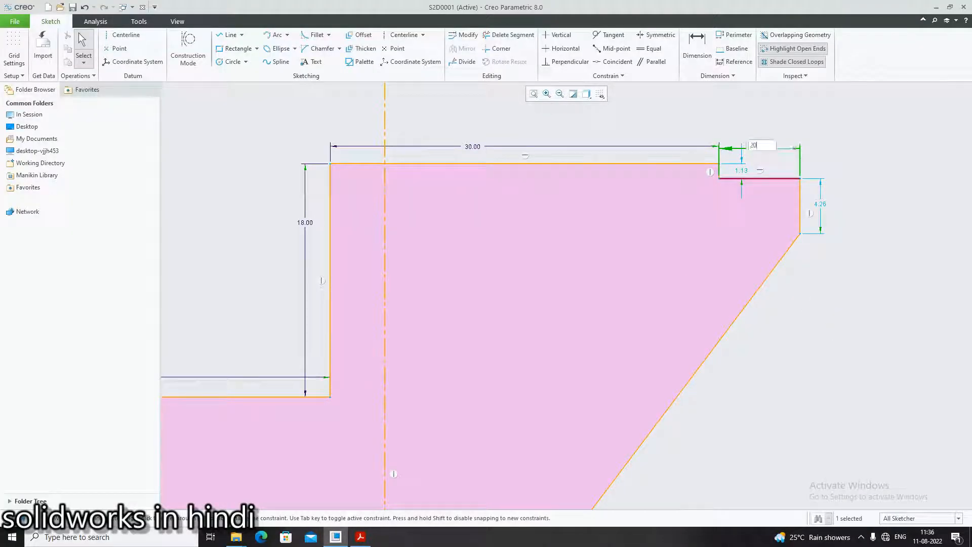
{"action": "type", "text": "20"}
{"action": "key", "text": "Return"}
- Checking vykresy.pdf, set the short vertical line between the 30 and 20 horizontal lines to 10
{"action": "left_click", "coordinate": [359, 539]}
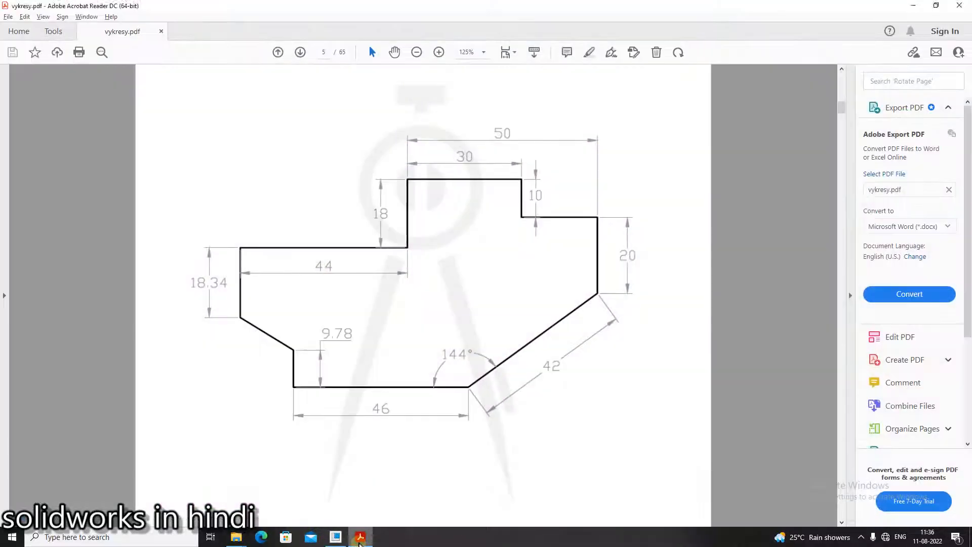
{"action": "key", "text": "alt+Tab"}
{"action": "double_click", "coordinate": [744, 171]}
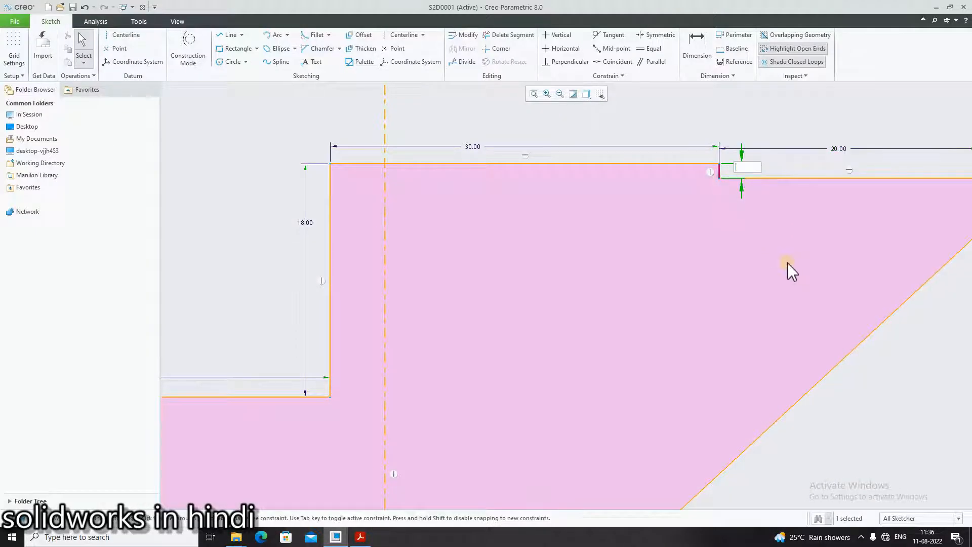
{"action": "key", "text": "Return"}
{"action": "scroll", "coordinate": [861, 385], "scroll_direction": "up", "scroll_amount": 4}
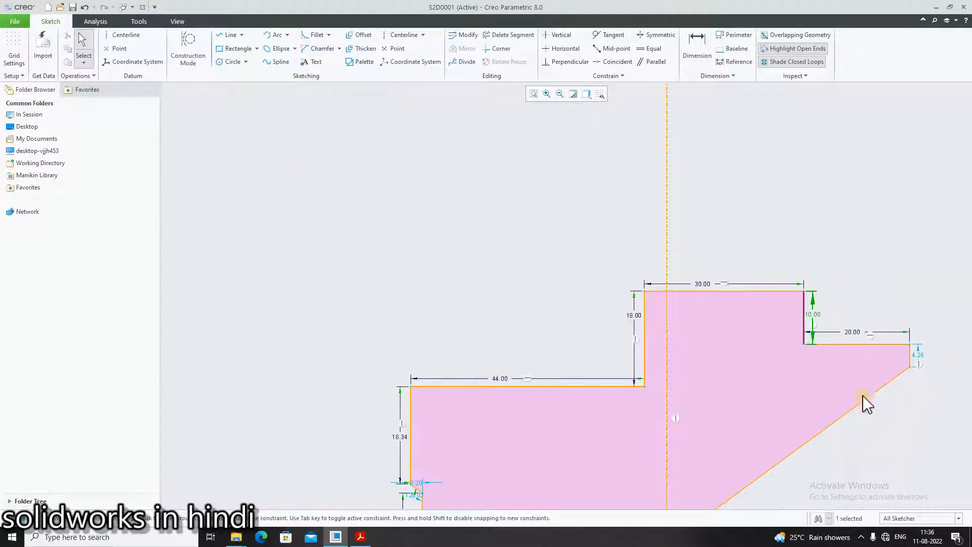
- Checking vykresy.pdf, set the profile's rightmost vertical line to 20 and move the 46 dimension clear below the bottom line
{"action": "scroll", "coordinate": [877, 440], "scroll_direction": "down", "scroll_amount": 2}
{"action": "left_click", "coordinate": [360, 537]}
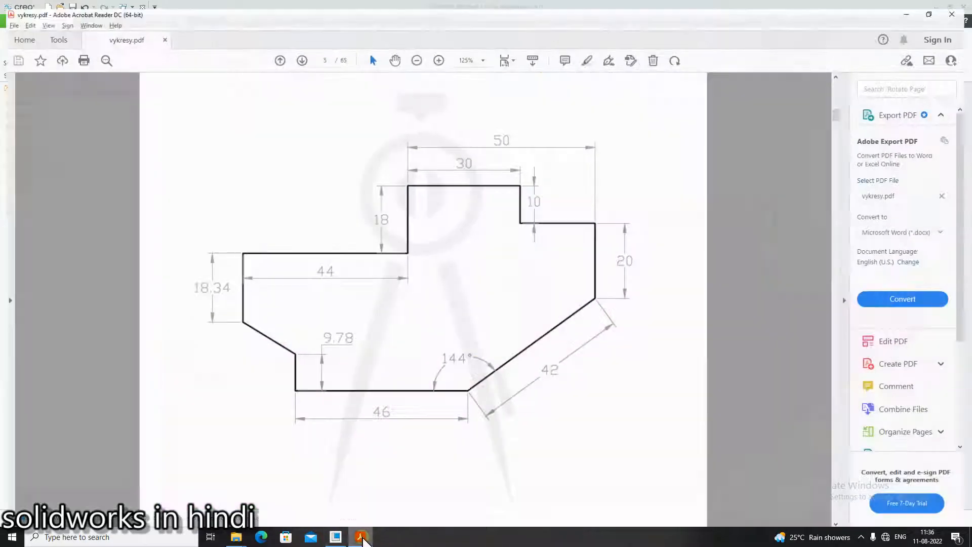
{"action": "key", "text": "alt+Tab"}
{"action": "double_click", "coordinate": [940, 308]}
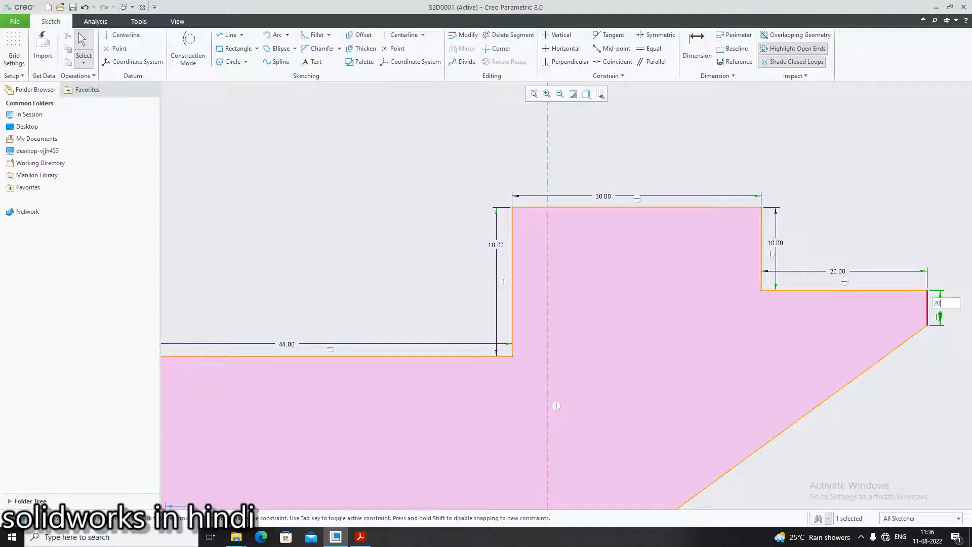
{"action": "type", "text": "20"}
{"action": "key", "text": "Return"}
{"action": "scroll", "coordinate": [823, 466], "scroll_direction": "up", "scroll_amount": 3}
{"action": "scroll", "coordinate": [862, 475], "scroll_direction": "down", "scroll_amount": 3}
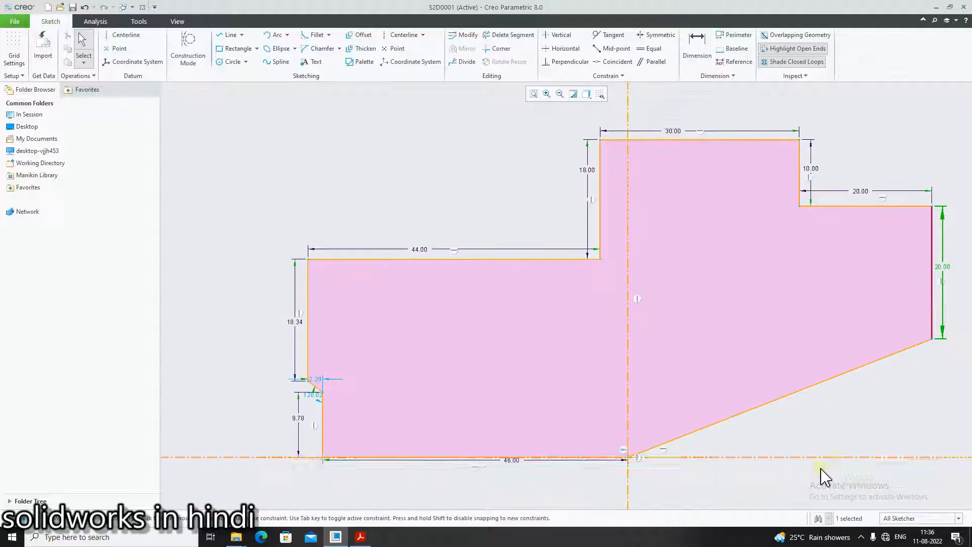
{"action": "mouse_move", "coordinate": [512, 461]}
{"action": "left_mouse_down"}
{"action": "mouse_move", "coordinate": [512, 493]}
{"action": "mouse_move", "coordinate": [550, 489]}
{"action": "left_mouse_up"}
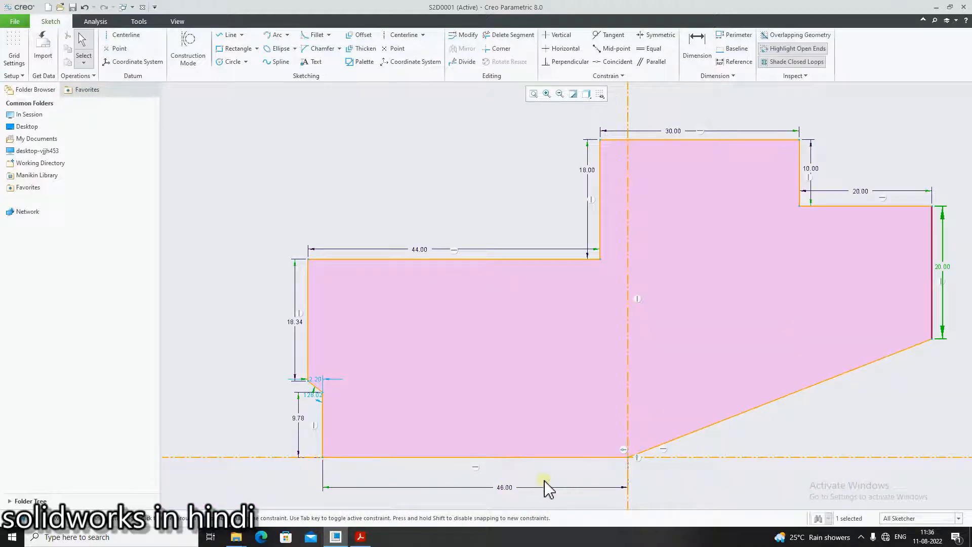
- Checking vykresy.pdf, dimension the angle between the bottom line and the long sloping line at the lower right as 144°
{"action": "left_click", "coordinate": [360, 536]}
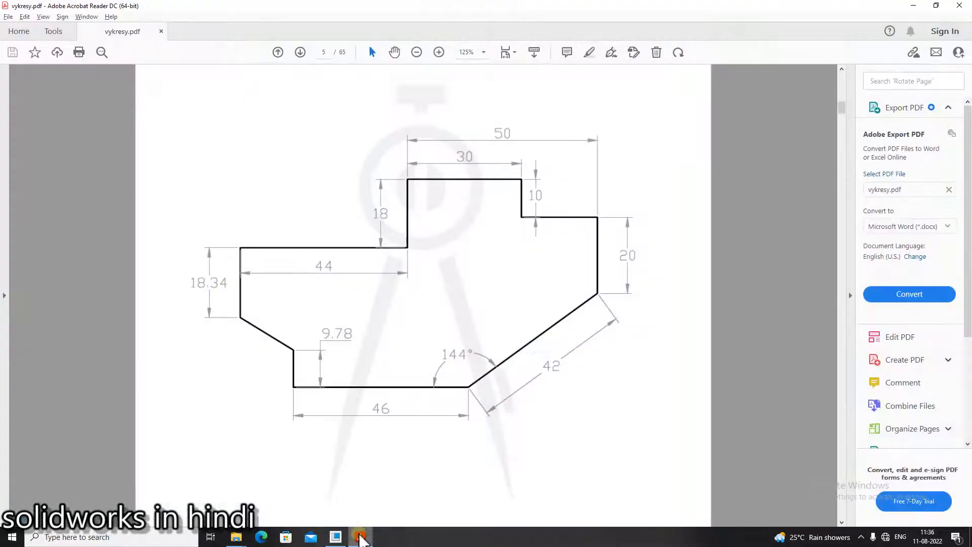
{"action": "left_click", "coordinate": [360, 538]}
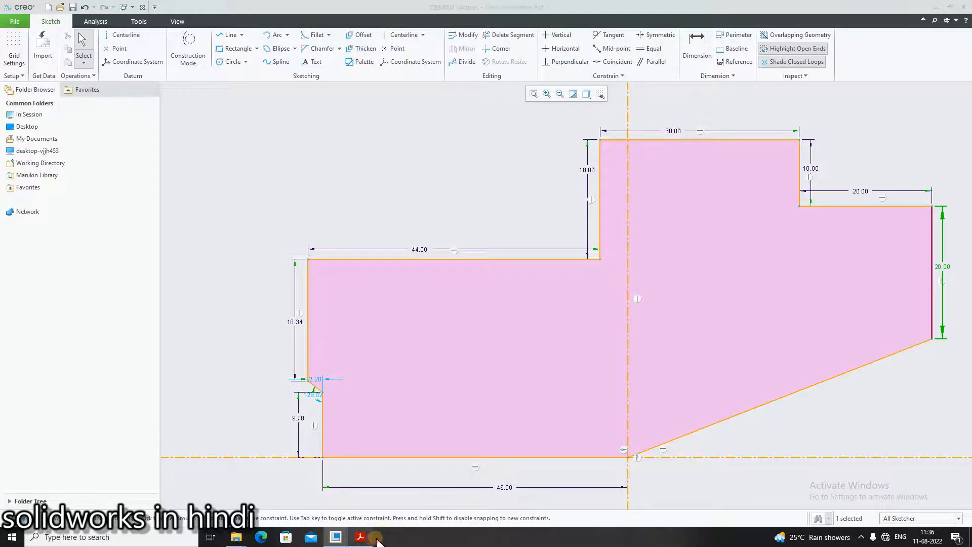
{"action": "left_click", "coordinate": [361, 537]}
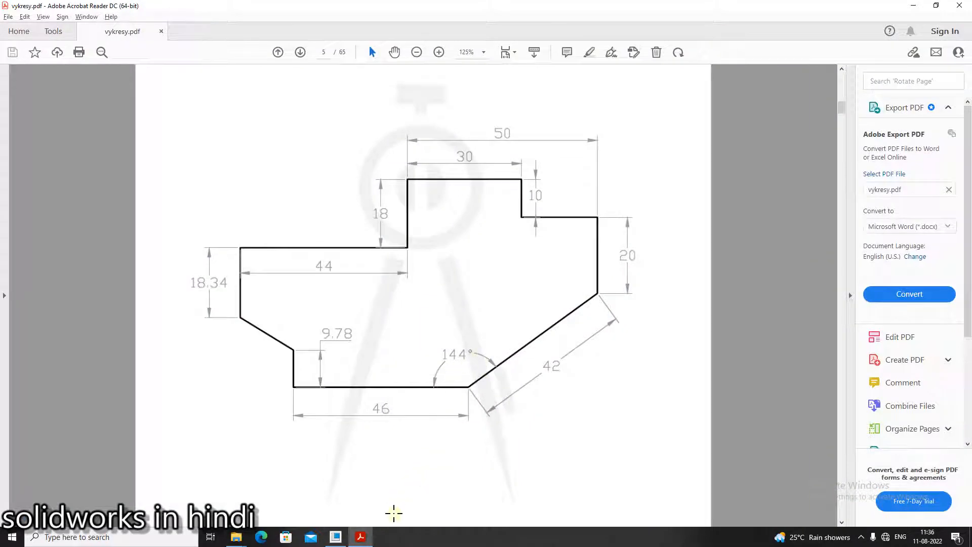
{"action": "left_click", "coordinate": [374, 539]}
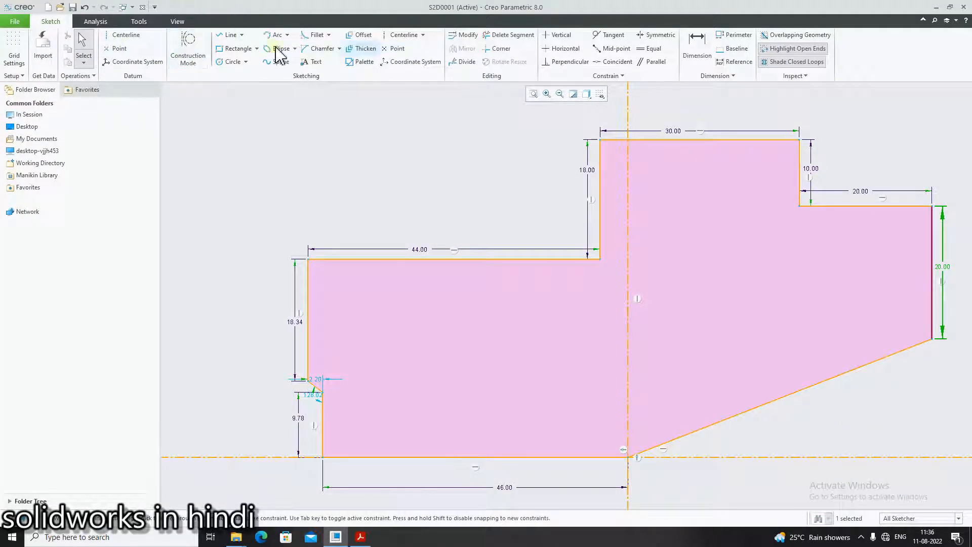
{"action": "left_click", "coordinate": [697, 48]}
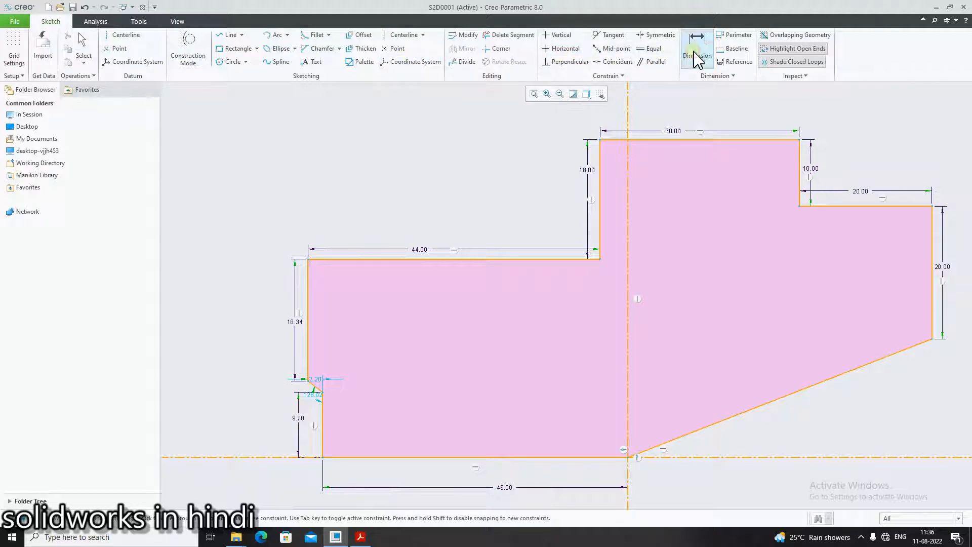
{"action": "left_click", "coordinate": [558, 457]}
{"action": "left_click", "coordinate": [645, 451]}
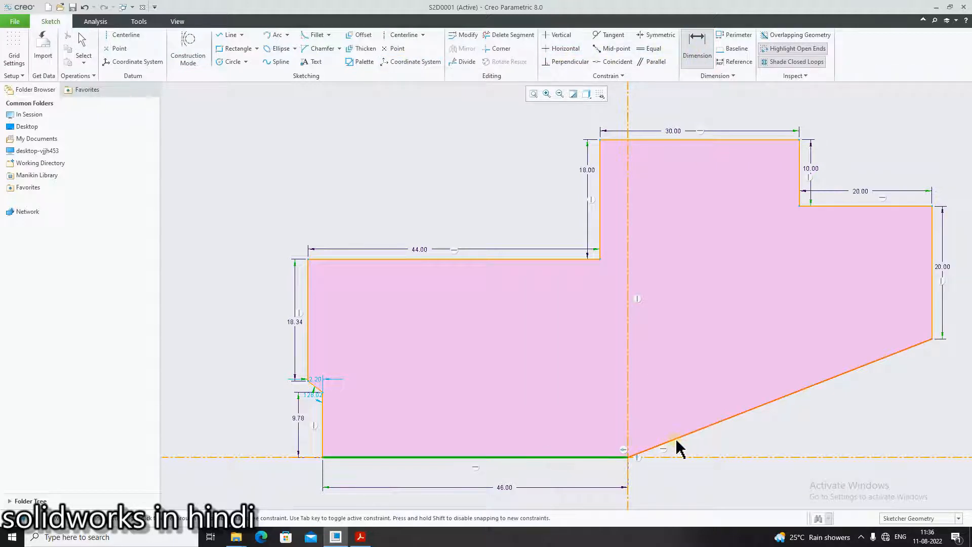
{"action": "middle_click", "coordinate": [587, 431]}
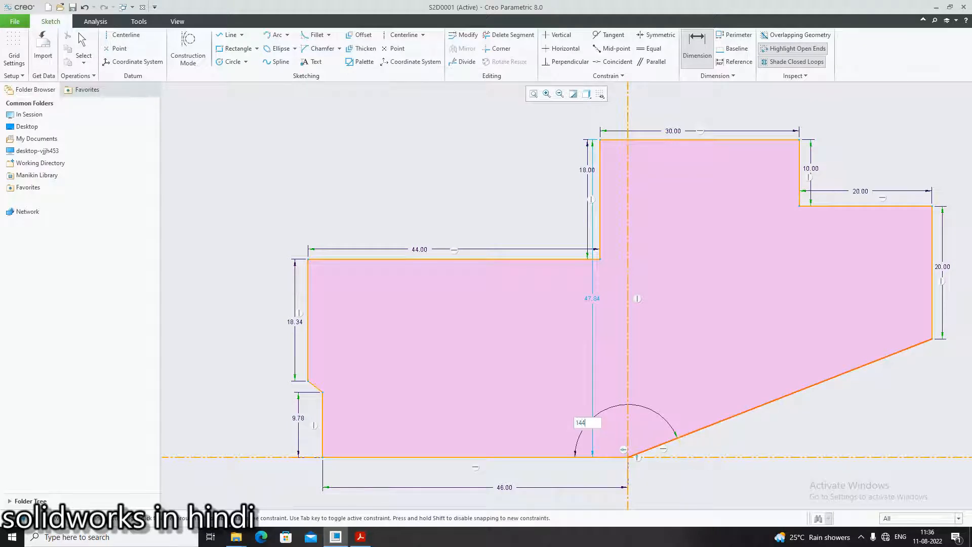
{"action": "type", "text": "144"}
{"action": "key", "text": "Return"}
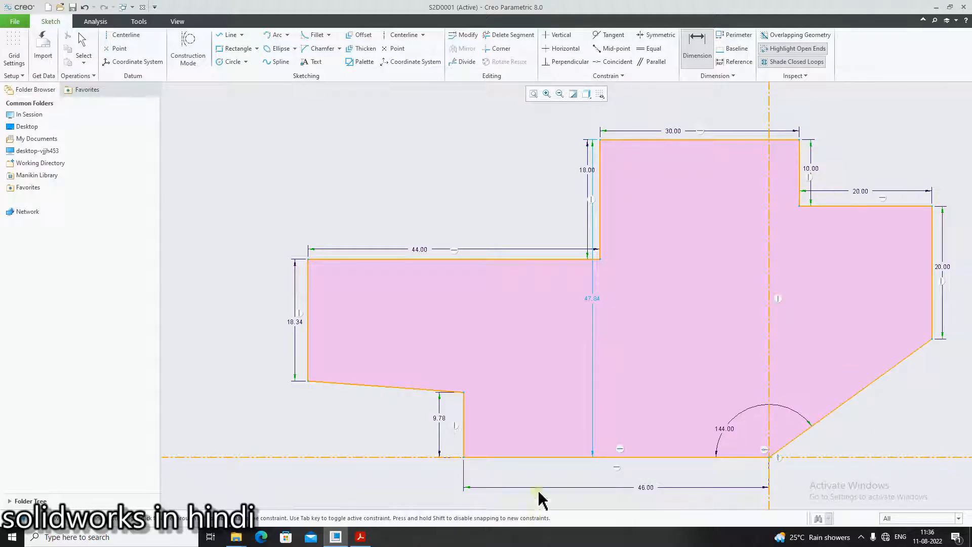
- Checking vykresy.pdf, dimension the long sloping line at the profile's lower right with an aligned length of 42
{"action": "left_click", "coordinate": [360, 538]}
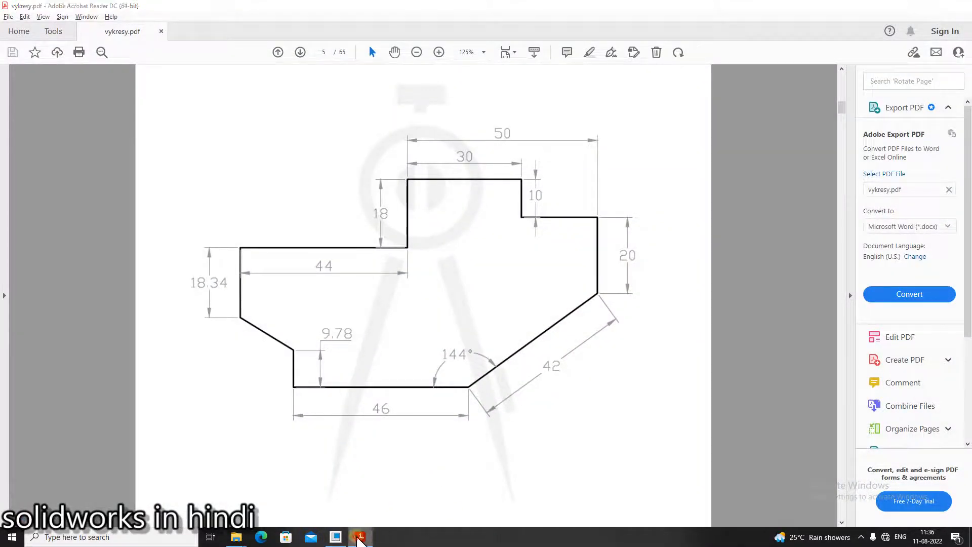
{"action": "left_click", "coordinate": [336, 537]}
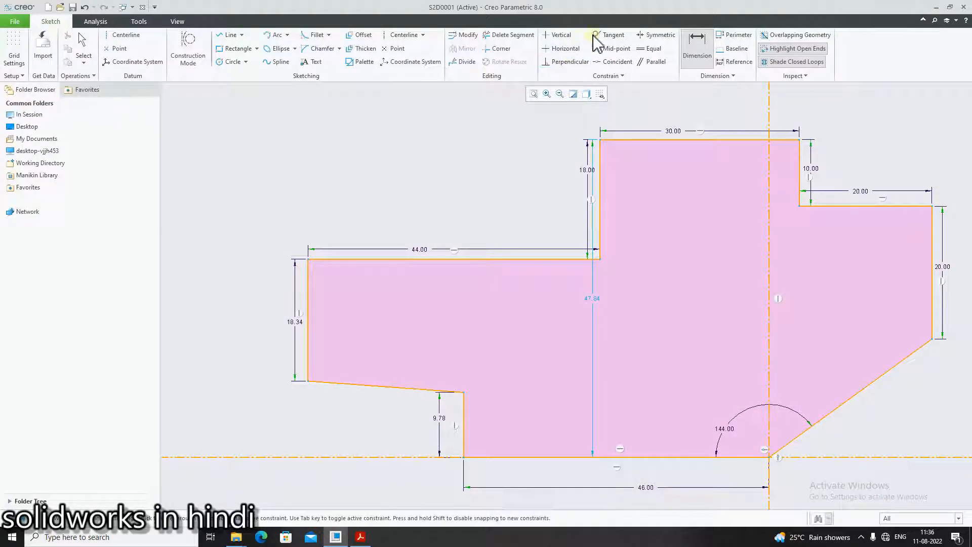
{"action": "left_click", "coordinate": [863, 390]}
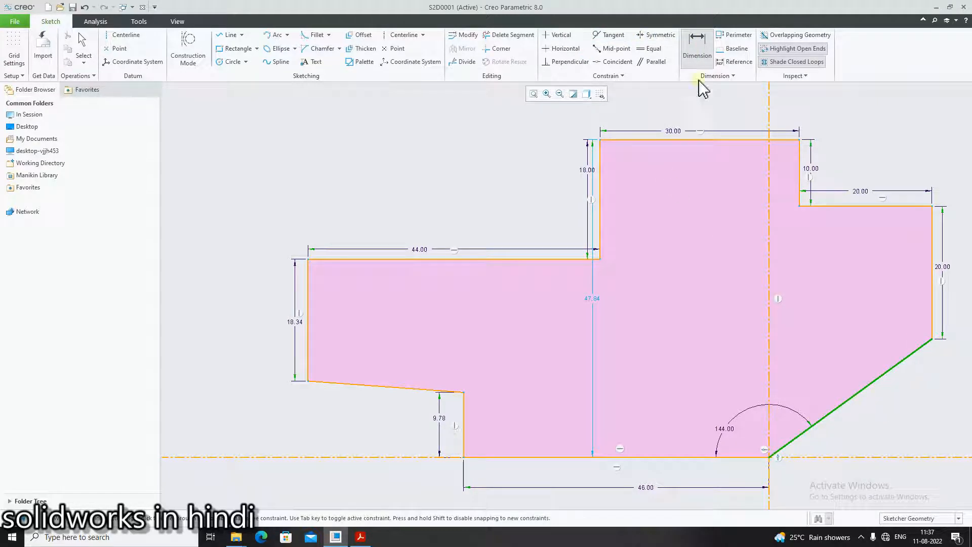
{"action": "left_click", "coordinate": [697, 48]}
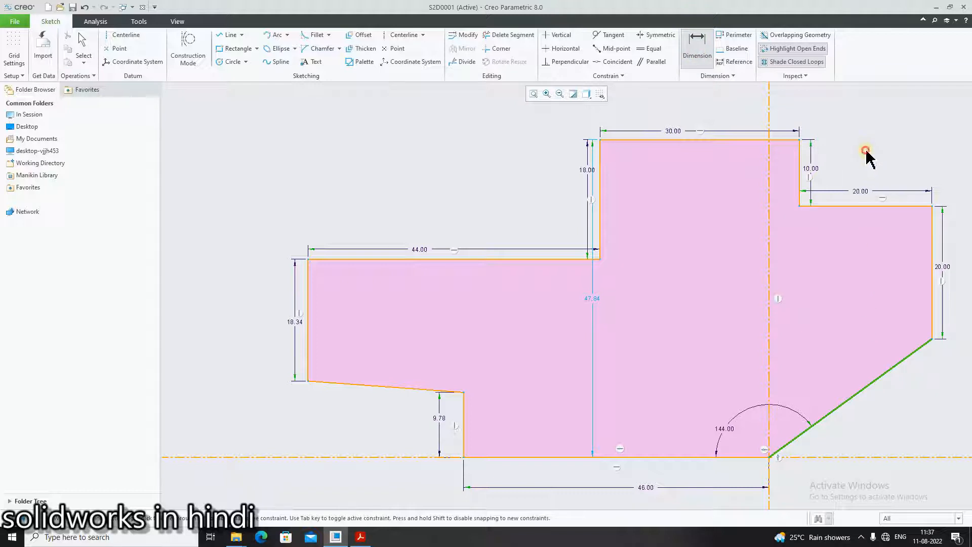
{"action": "left_click", "coordinate": [695, 44]}
{"action": "scroll", "coordinate": [869, 406], "scroll_direction": "down", "scroll_amount": 1}
{"action": "middle_click", "coordinate": [869, 406]}
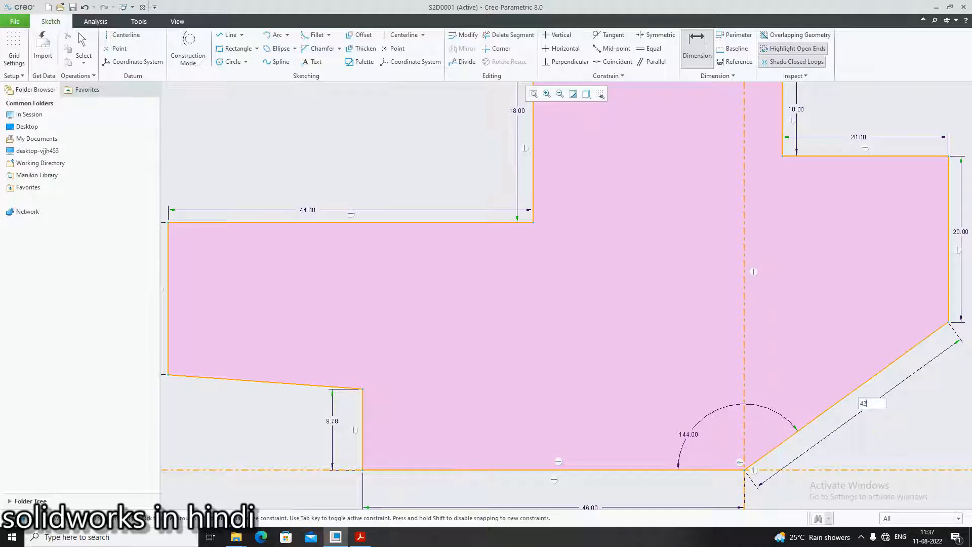
{"action": "key", "text": "Return"}
{"action": "scroll", "coordinate": [896, 486], "scroll_direction": "up", "scroll_amount": 4}
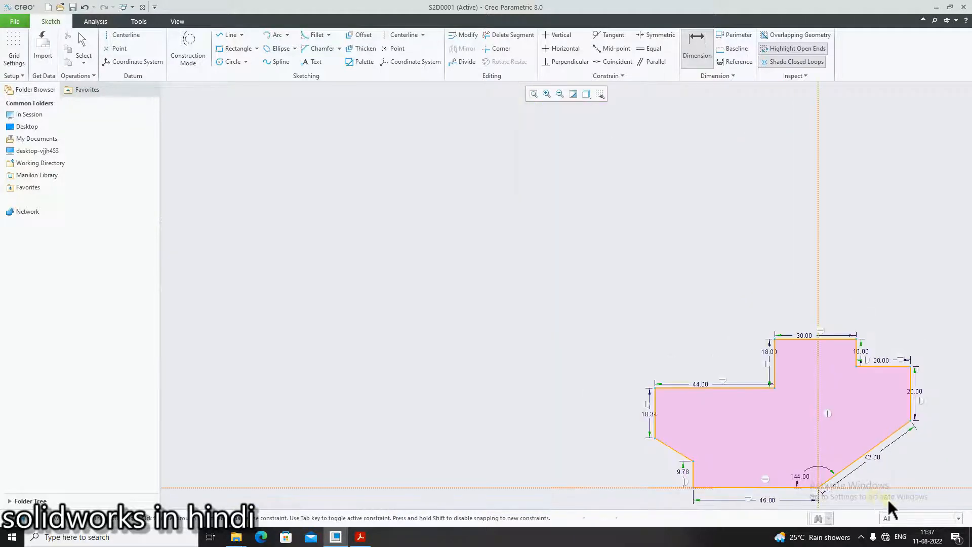
{"action": "scroll", "coordinate": [891, 505], "scroll_direction": "down", "scroll_amount": 2}
{"action": "scroll", "coordinate": [902, 499], "scroll_direction": "down", "scroll_amount": 1}
{"action": "middle_click", "coordinate": [918, 469]}
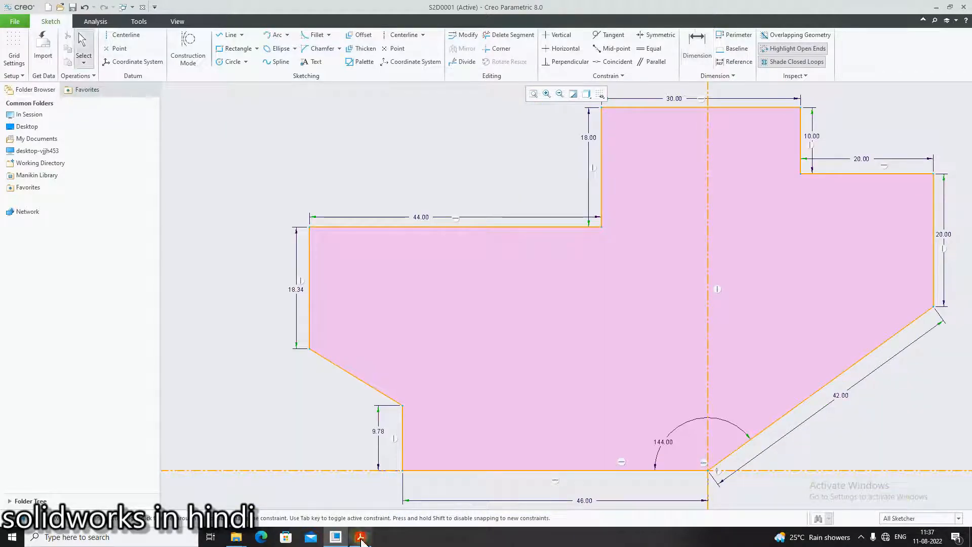
- Compare the sketch's shape and dimensions in Creo with the drawing on page 5 of vykresy.pdf
{"action": "left_click", "coordinate": [357, 538]}
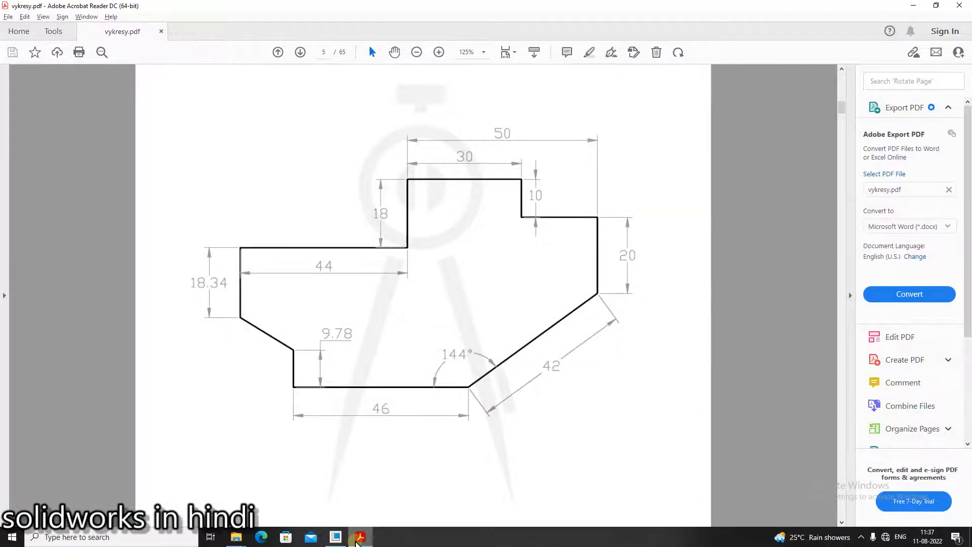
{"action": "left_click", "coordinate": [358, 538]}
{"action": "left_click", "coordinate": [357, 537]}
{"action": "left_click", "coordinate": [358, 537]}
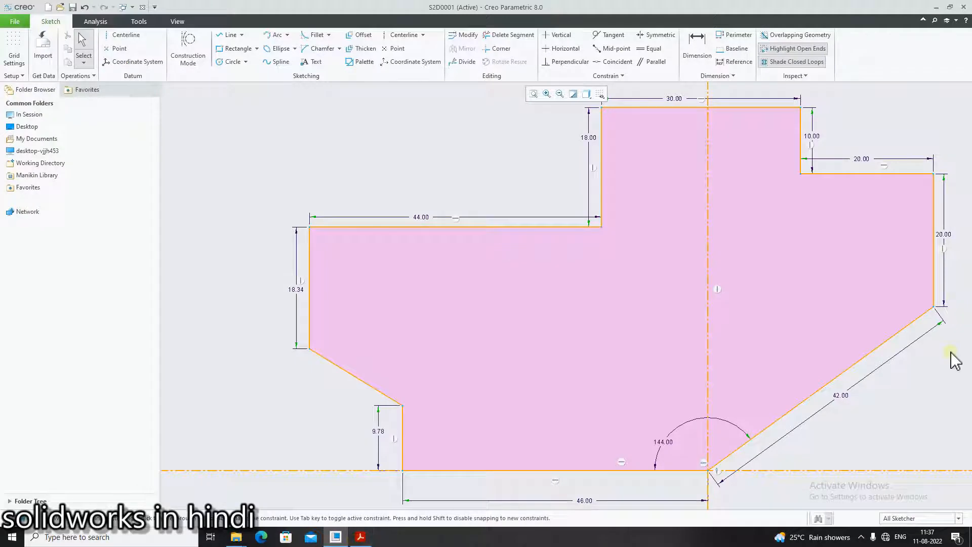
{"action": "scroll", "coordinate": [959, 361], "scroll_direction": "up", "scroll_amount": 4}
{"action": "scroll", "coordinate": [962, 402], "scroll_direction": "down", "scroll_amount": 3}
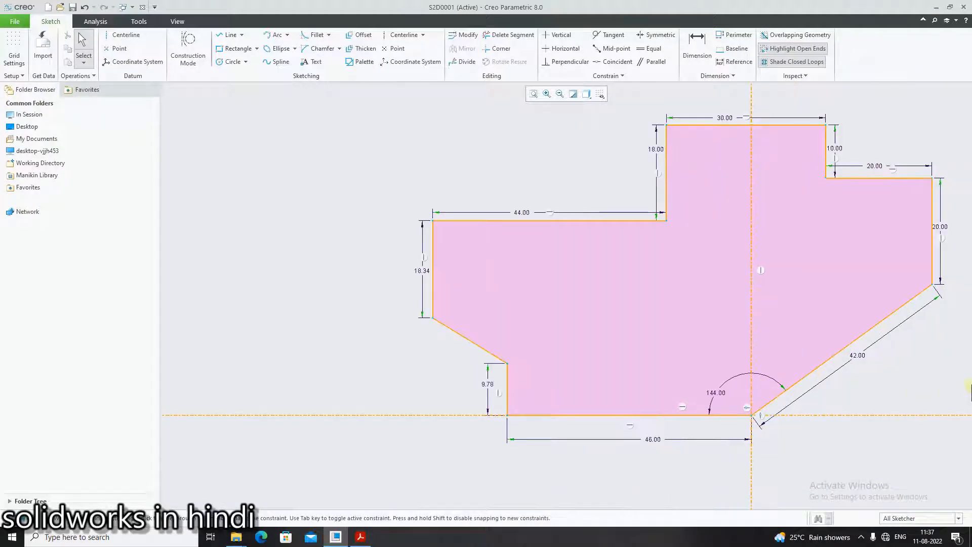
{"action": "left_click", "coordinate": [361, 538]}
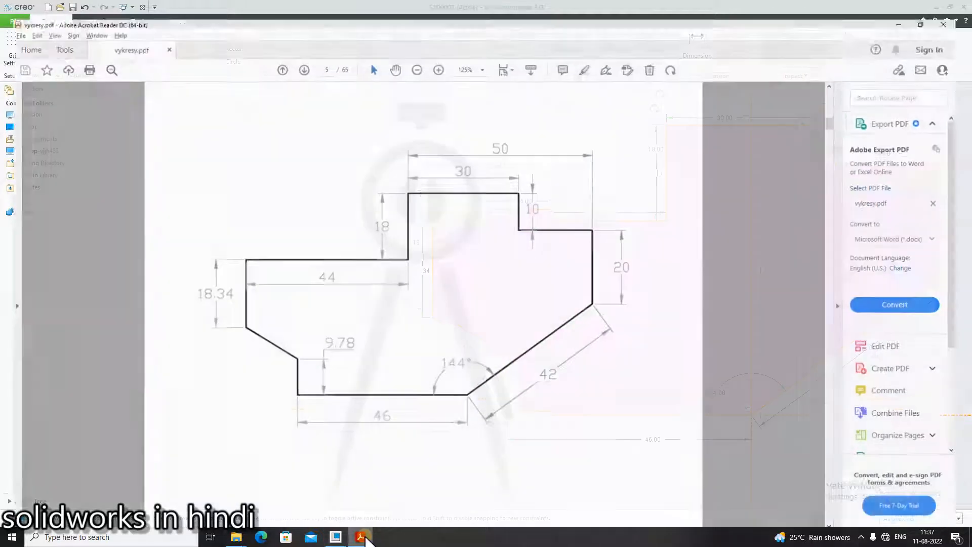
{"action": "left_click", "coordinate": [364, 539]}
{"action": "left_click", "coordinate": [362, 538]}
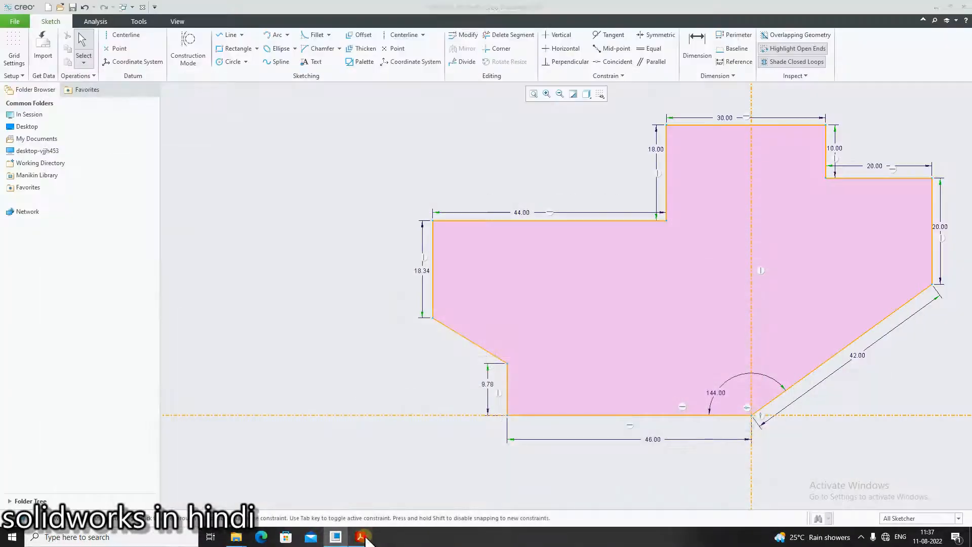
{"action": "left_click", "coordinate": [361, 538]}
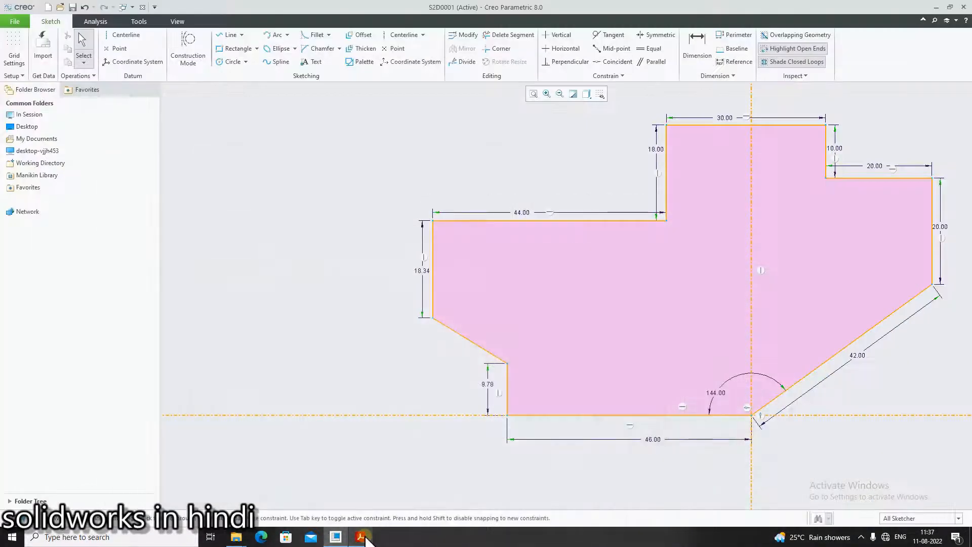
{"action": "left_click", "coordinate": [363, 537]}
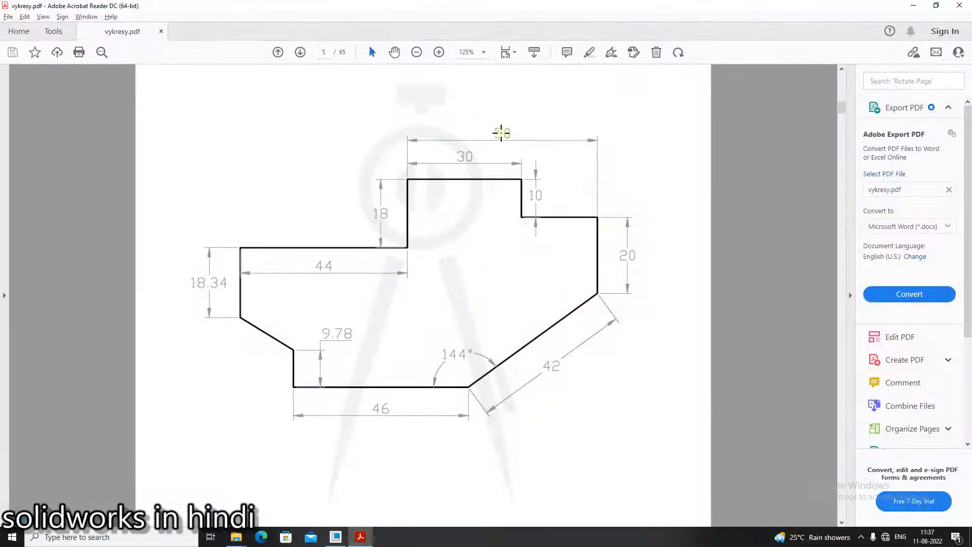
{"action": "left_click", "coordinate": [336, 537]}
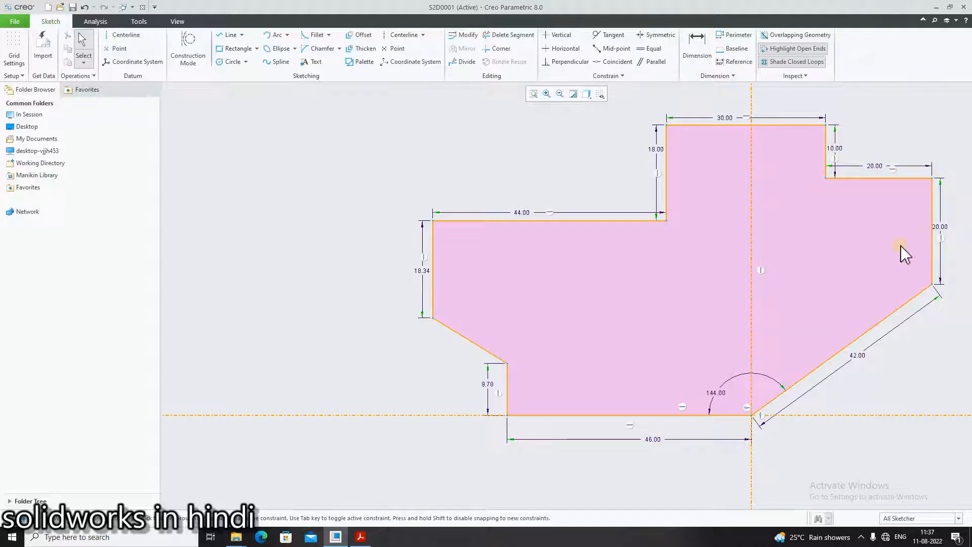
{"action": "left_click", "coordinate": [369, 542]}
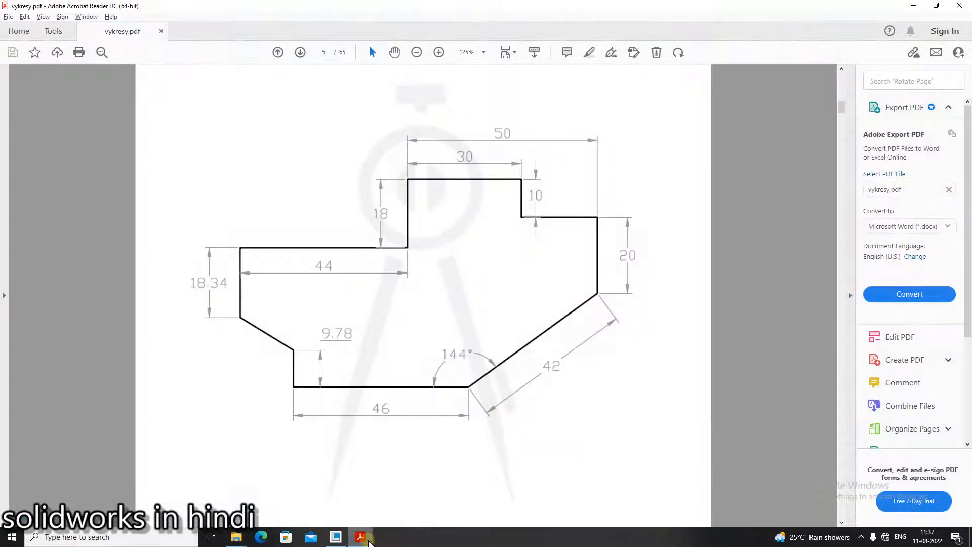
{"action": "left_click", "coordinate": [370, 542]}
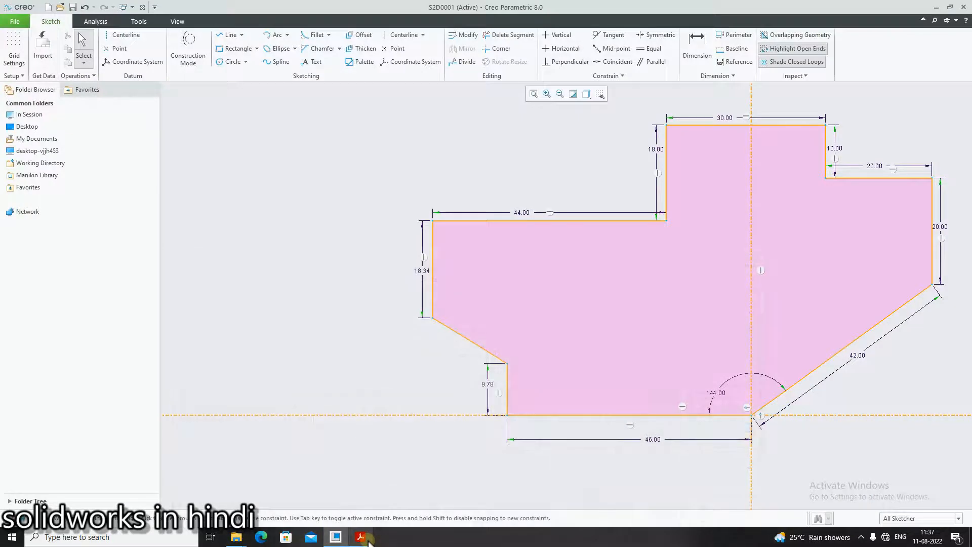
{"action": "left_click", "coordinate": [358, 539]}
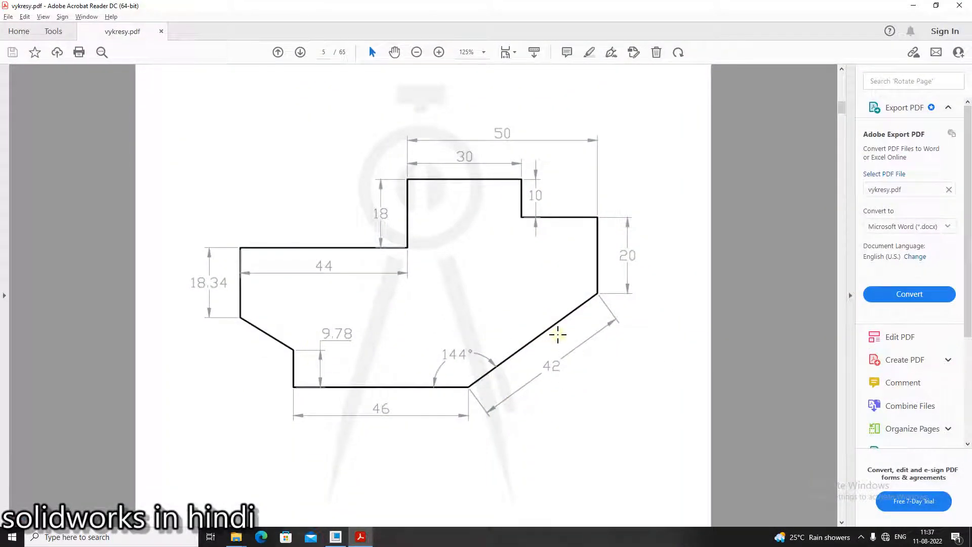
- Look at the next practice drawing on page 6 of vykresy.pdf, and return to the sketch in Creo
{"action": "scroll", "coordinate": [529, 340], "scroll_direction": "down", "scroll_amount": 3}
{"action": "scroll", "coordinate": [529, 340], "scroll_direction": "down", "scroll_amount": 3}
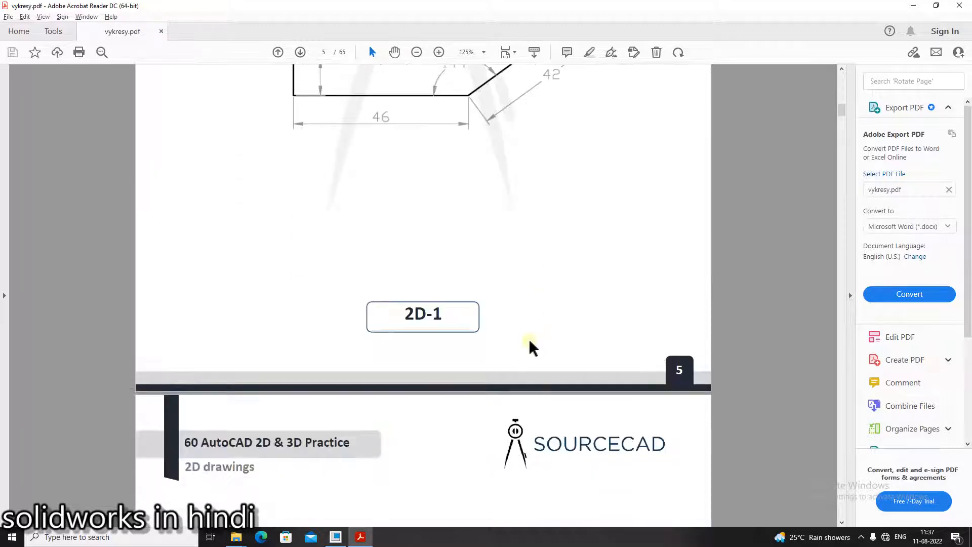
{"action": "scroll", "coordinate": [528, 340], "scroll_direction": "up", "scroll_amount": 7}
{"action": "scroll", "coordinate": [528, 340], "scroll_direction": "down", "scroll_amount": 10}
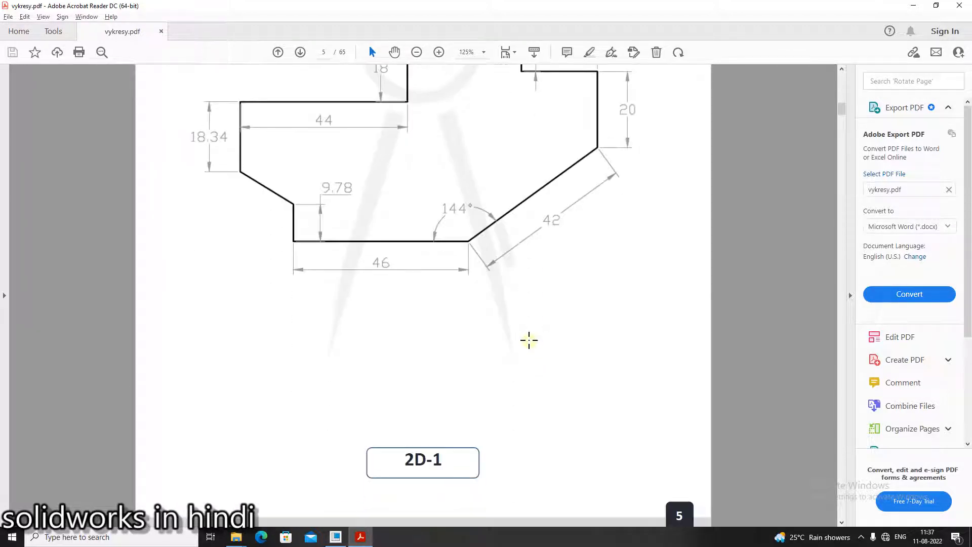
{"action": "scroll", "coordinate": [529, 339], "scroll_direction": "down", "scroll_amount": 4}
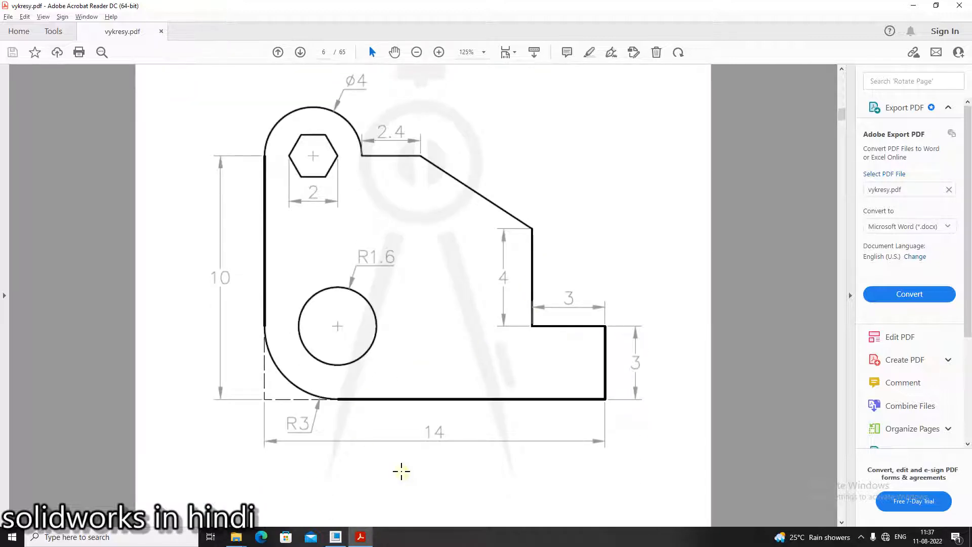
{"action": "left_click", "coordinate": [336, 536]}
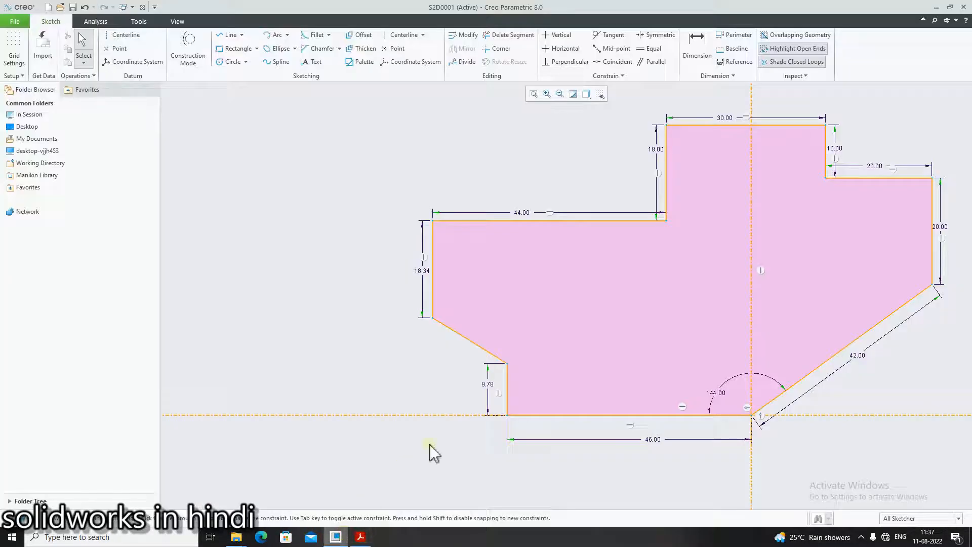
{"action": "scroll", "coordinate": [738, 383], "scroll_direction": "down", "scroll_amount": 3}
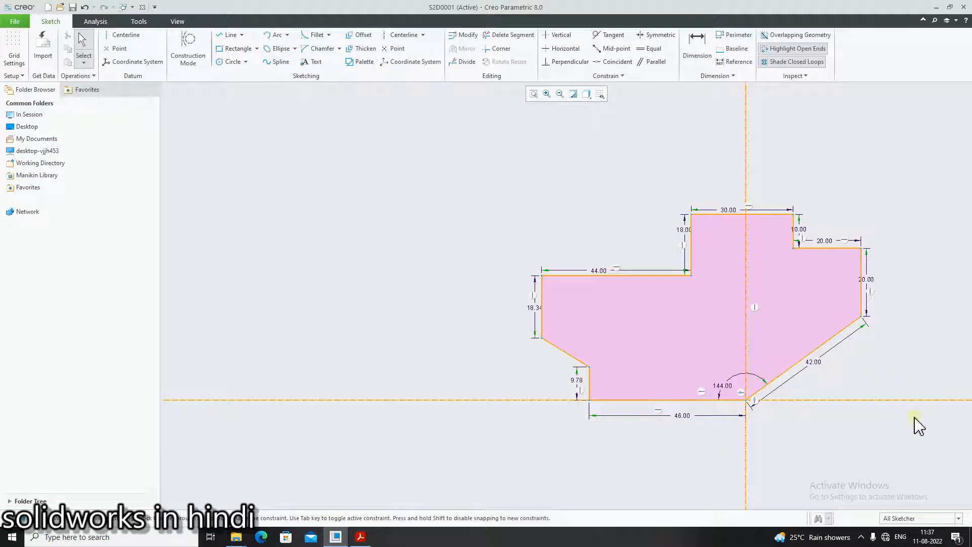
- Delete the whole finished sketch, and draw a vertical and a horizontal centerline crossing each other in the empty sketch
{"action": "left_click_drag", "start_coordinate": [962, 502], "coordinate": [256, 199]}
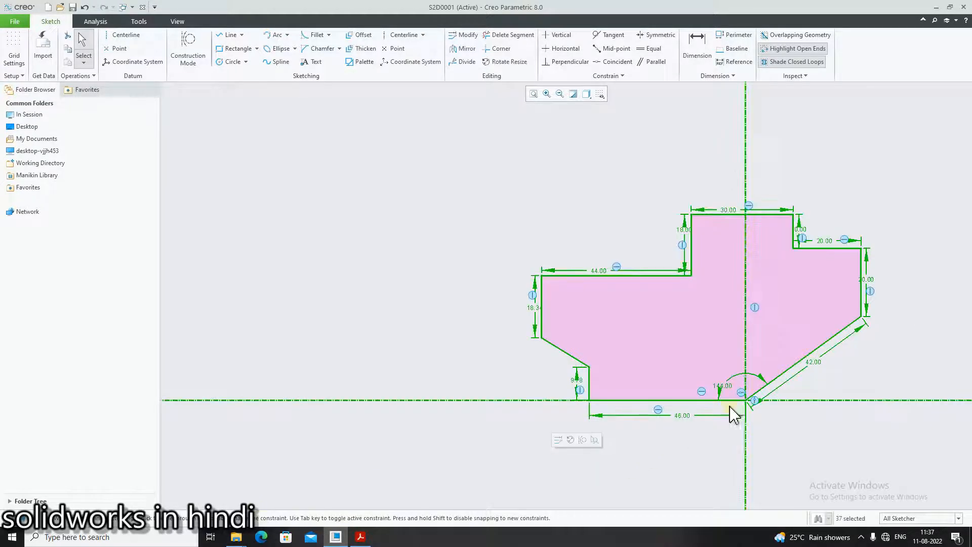
{"action": "key", "text": "Delete"}
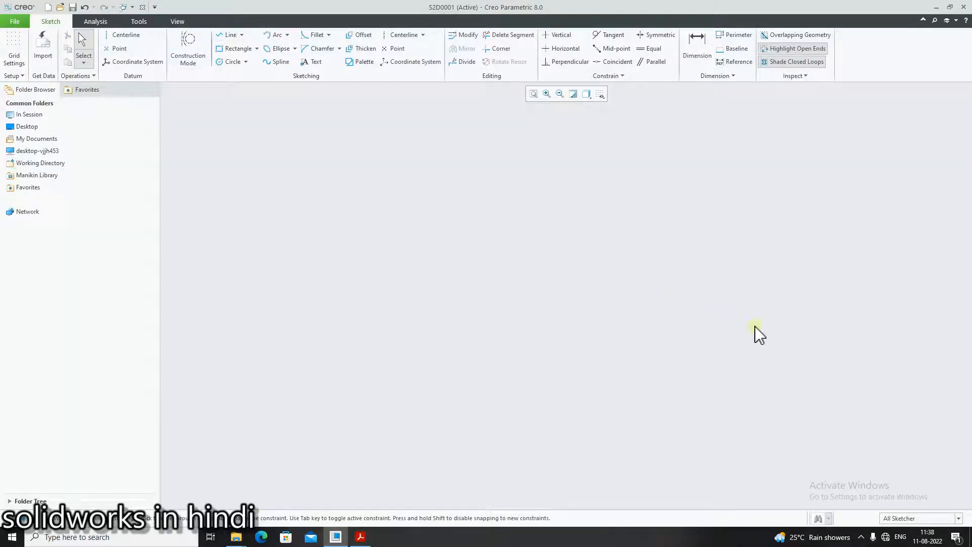
{"action": "left_click", "coordinate": [127, 34]}
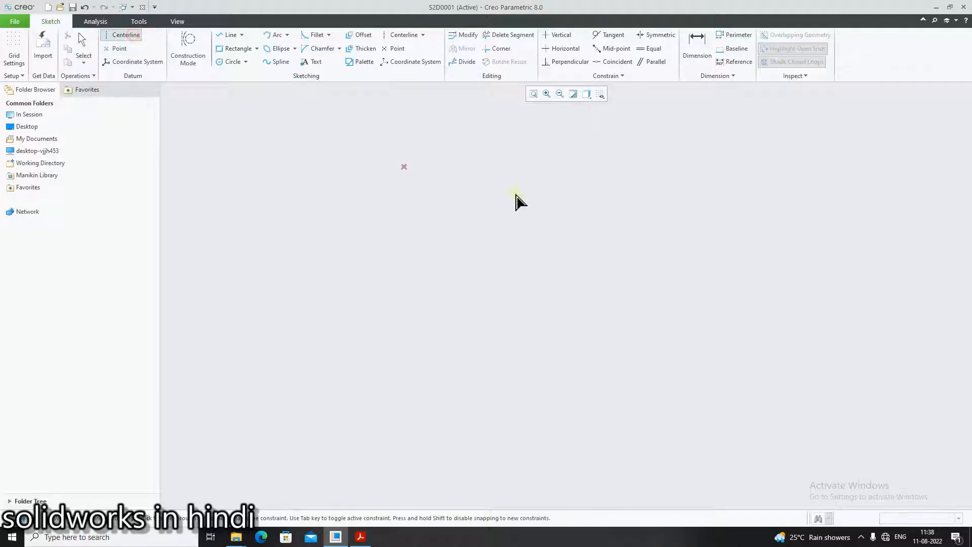
{"action": "left_click", "coordinate": [551, 137]}
{"action": "left_click", "coordinate": [550, 328]}
{"action": "left_click", "coordinate": [412, 284]}
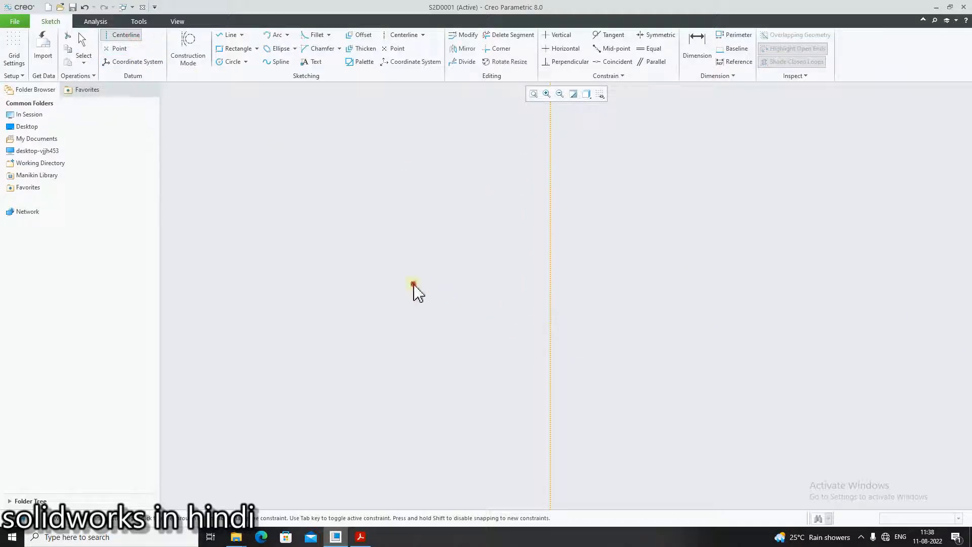
{"action": "left_click", "coordinate": [681, 284]}
{"action": "middle_click", "coordinate": [722, 440]}
{"action": "scroll", "coordinate": [695, 333], "scroll_direction": "up", "scroll_amount": 1}
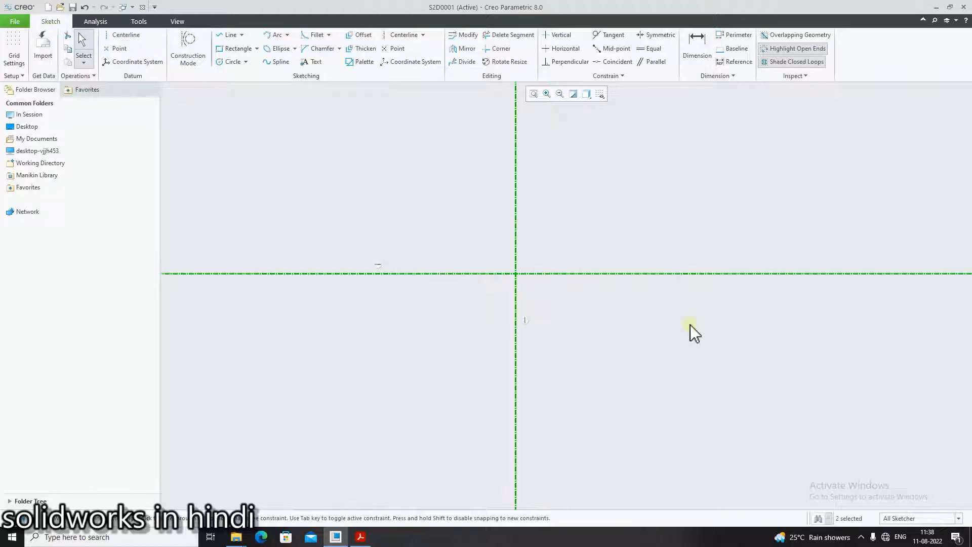
- Following page 6 of vykresy.pdf, draw a base line about 82 long leftward from the centerline intersection and a vertical line about 53 up from its end
{"action": "left_click", "coordinate": [362, 540]}
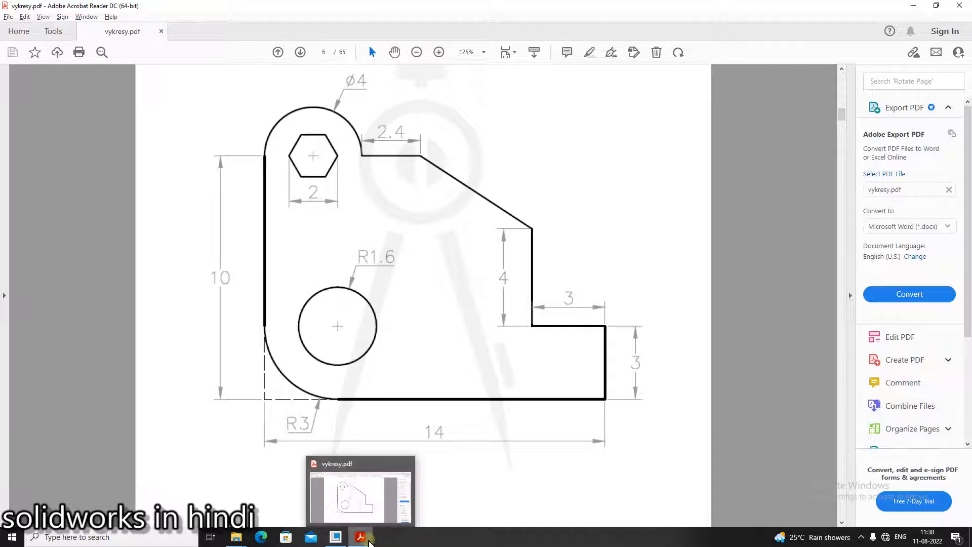
{"action": "left_click", "coordinate": [374, 541]}
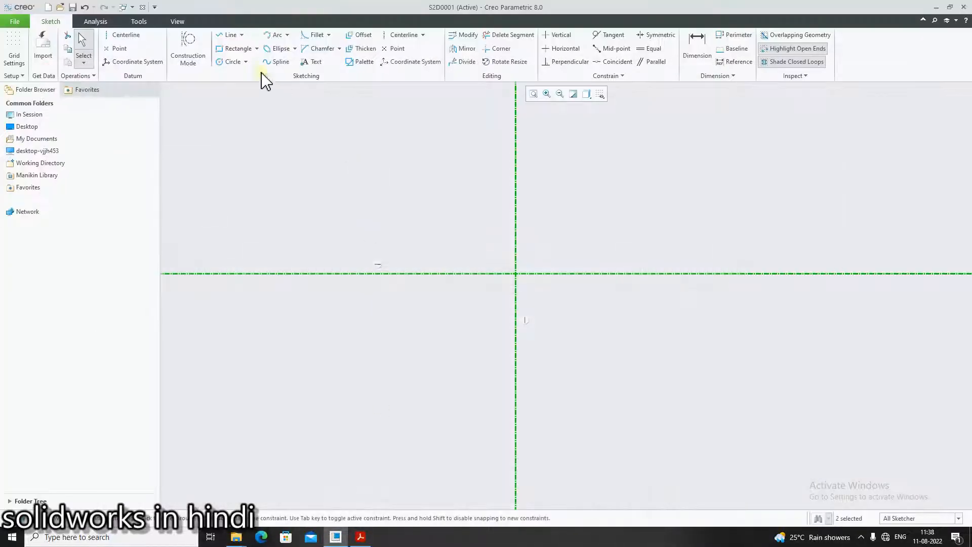
{"action": "left_click", "coordinate": [229, 35]}
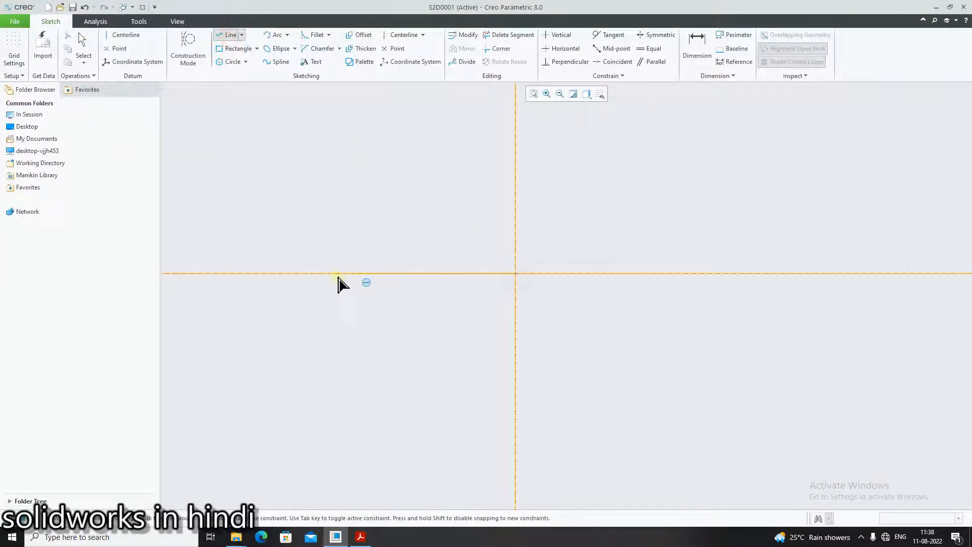
{"action": "left_click", "coordinate": [238, 273]}
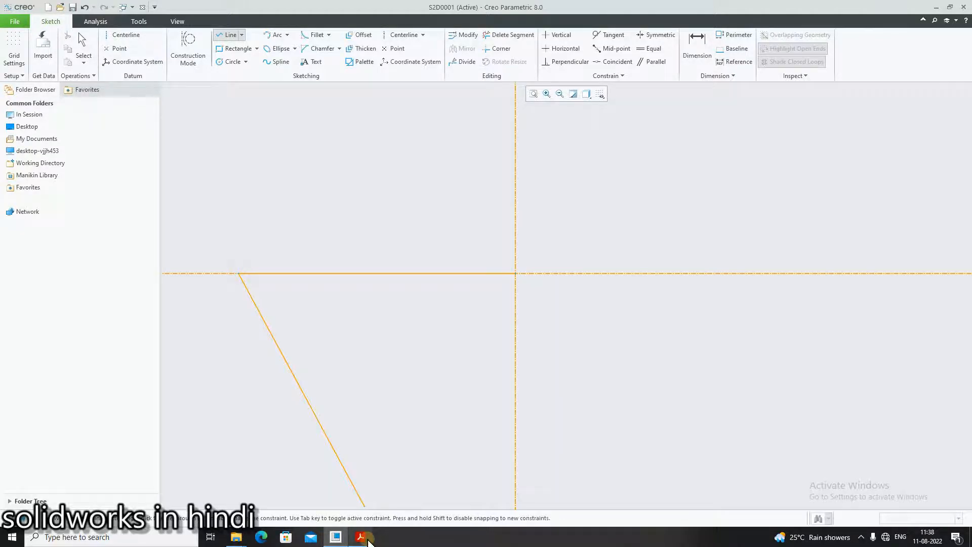
{"action": "left_click", "coordinate": [368, 540]}
{"action": "left_click", "coordinate": [368, 540]}
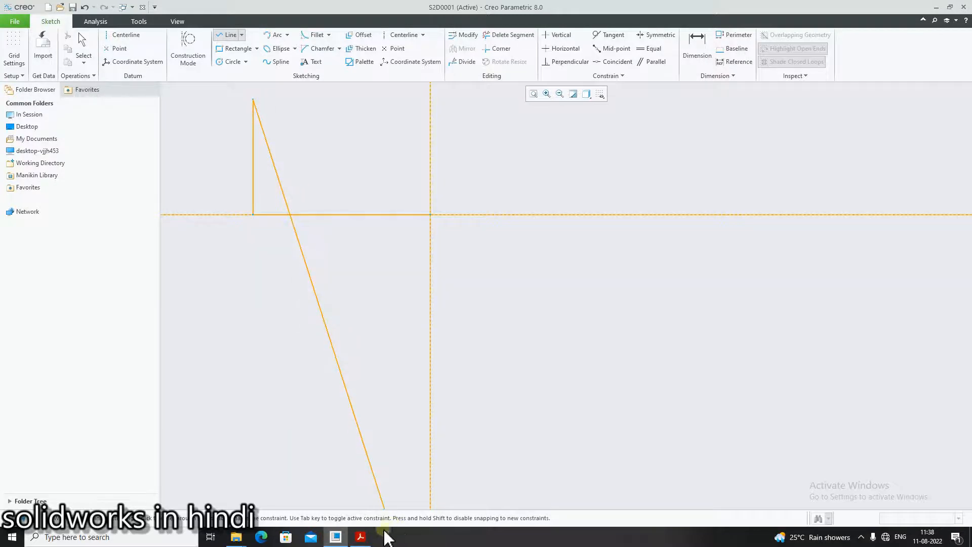
{"action": "left_click", "coordinate": [362, 537]}
{"action": "left_click", "coordinate": [362, 539]}
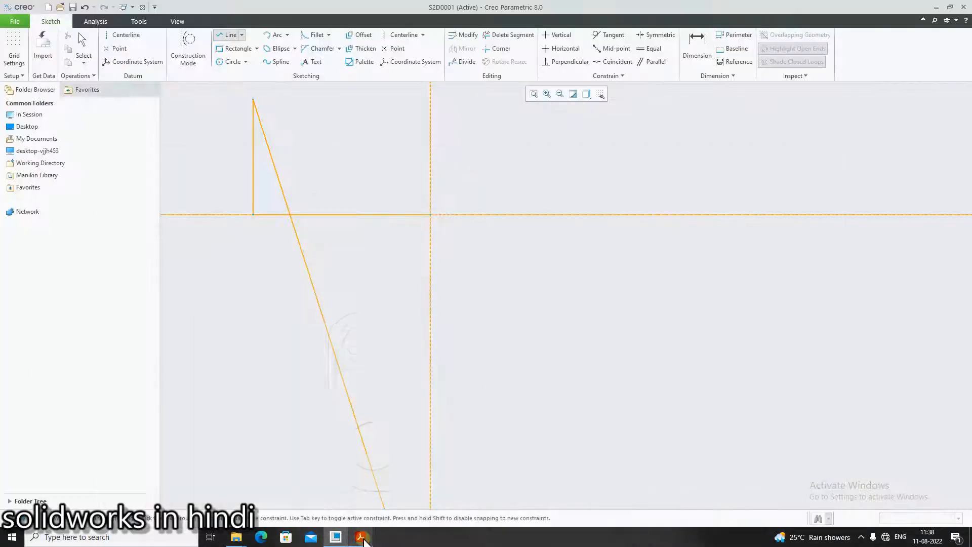
- Draw a semicircular arc of about R12 from the top end of the vertical line, bulging upward
{"action": "right_click", "coordinate": [307, 144]}
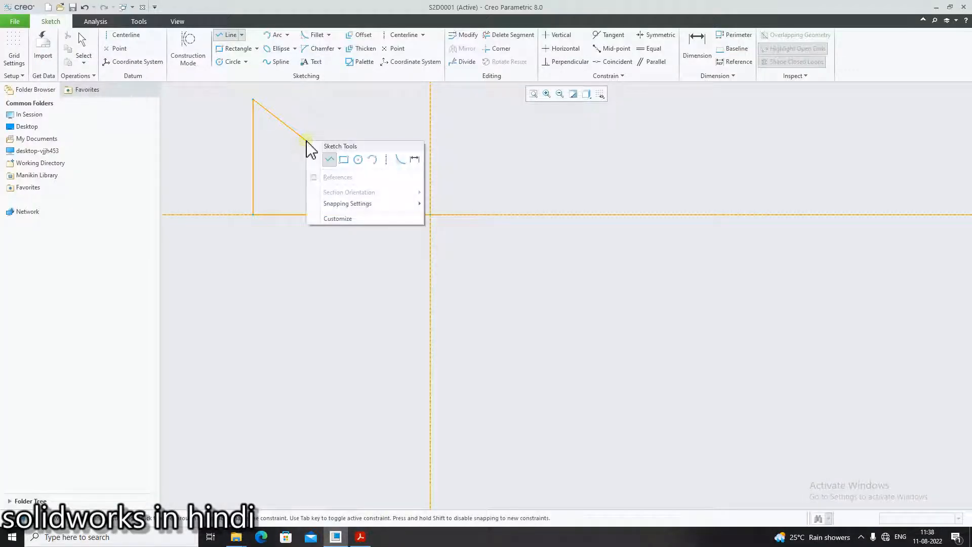
{"action": "left_click", "coordinate": [372, 159]}
{"action": "left_click", "coordinate": [253, 100]}
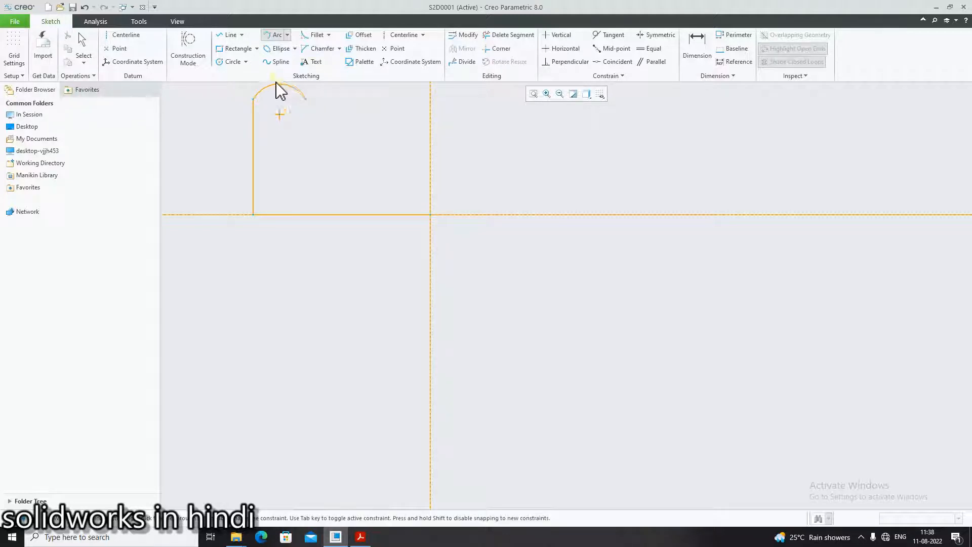
{"action": "scroll", "coordinate": [279, 104], "scroll_direction": "up", "scroll_amount": 1}
{"action": "scroll", "coordinate": [275, 101], "scroll_direction": "down", "scroll_amount": 2}
{"action": "scroll", "coordinate": [272, 99], "scroll_direction": "up", "scroll_amount": 4}
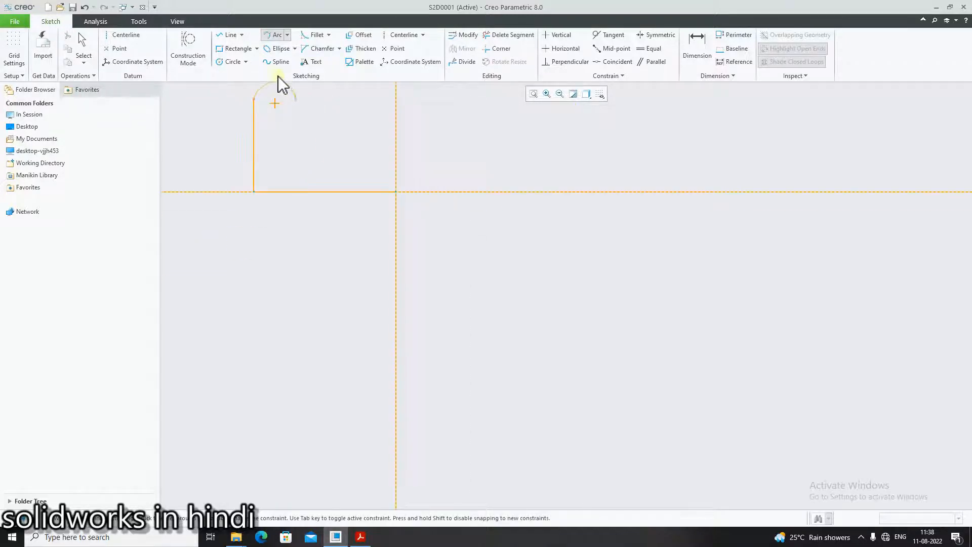
{"action": "scroll", "coordinate": [278, 80], "scroll_direction": "down", "scroll_amount": 3}
{"action": "scroll", "coordinate": [275, 84], "scroll_direction": "down", "scroll_amount": 3}
{"action": "scroll", "coordinate": [286, 105], "scroll_direction": "down", "scroll_amount": 4}
{"action": "scroll", "coordinate": [276, 99], "scroll_direction": "up", "scroll_amount": 7}
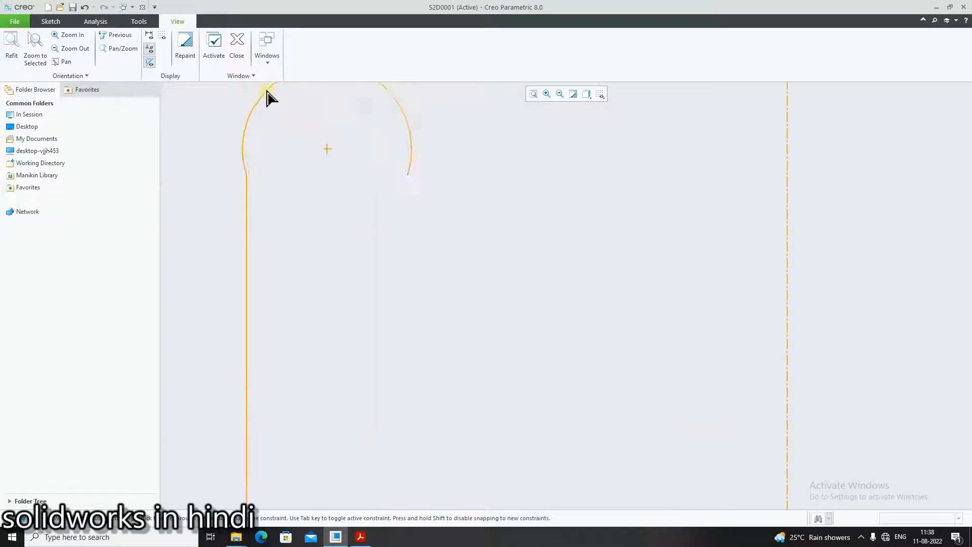
{"action": "left_click", "coordinate": [304, 101]}
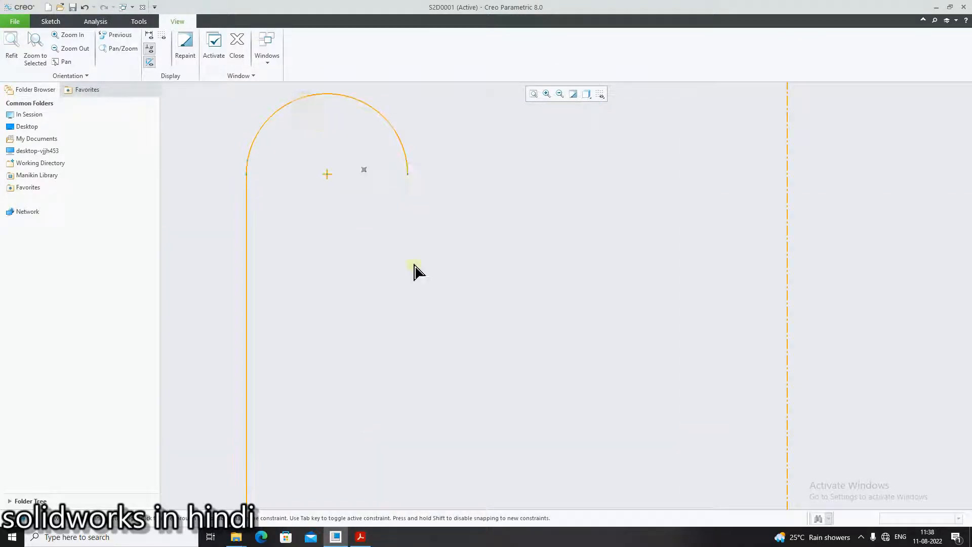
{"action": "middle_click", "coordinate": [433, 325]}
- Checking vykresy.pdf, draw a horizontal line about 10 long from the arc's free end, continued by a line sloping down at about 142° to it
{"action": "left_click", "coordinate": [361, 537]}
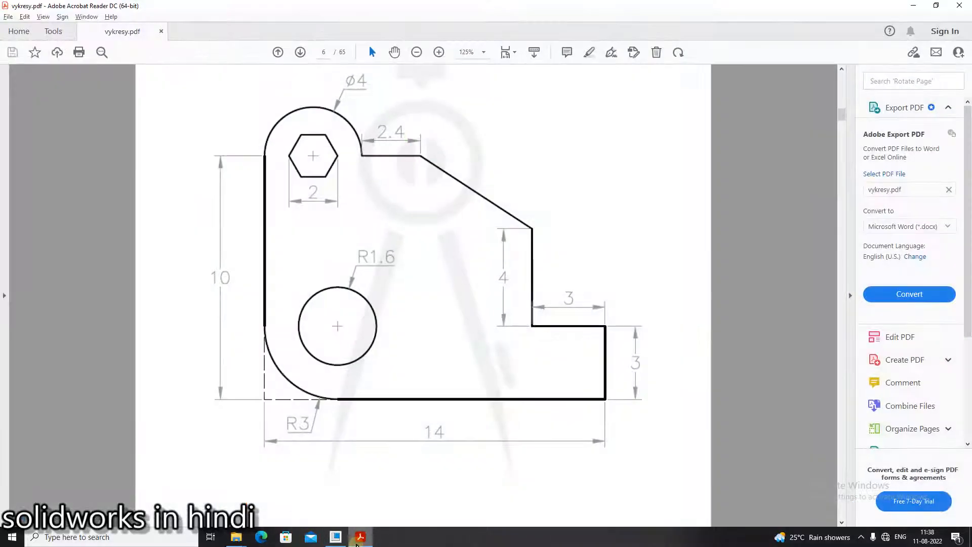
{"action": "key", "text": "alt+Tab"}
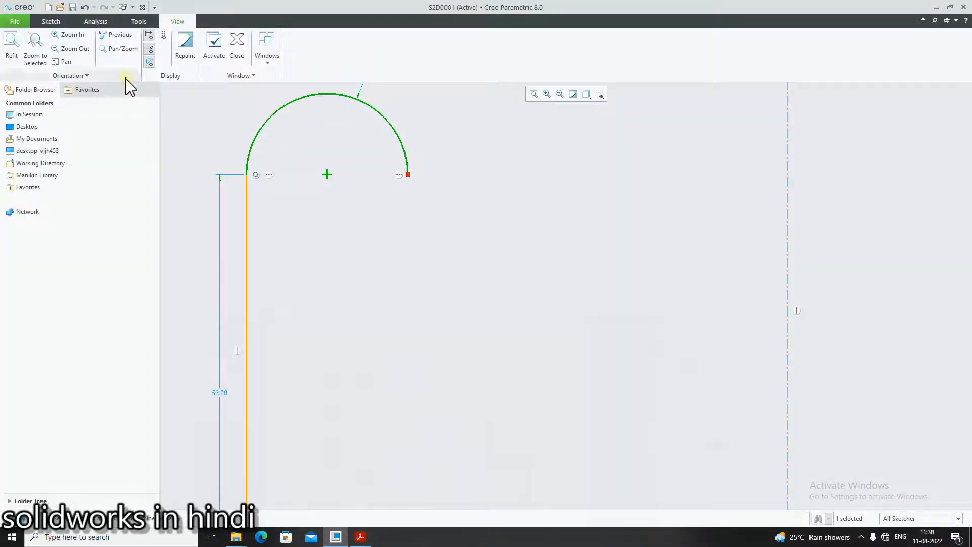
{"action": "right_click", "coordinate": [343, 212]}
{"action": "left_click", "coordinate": [360, 226]}
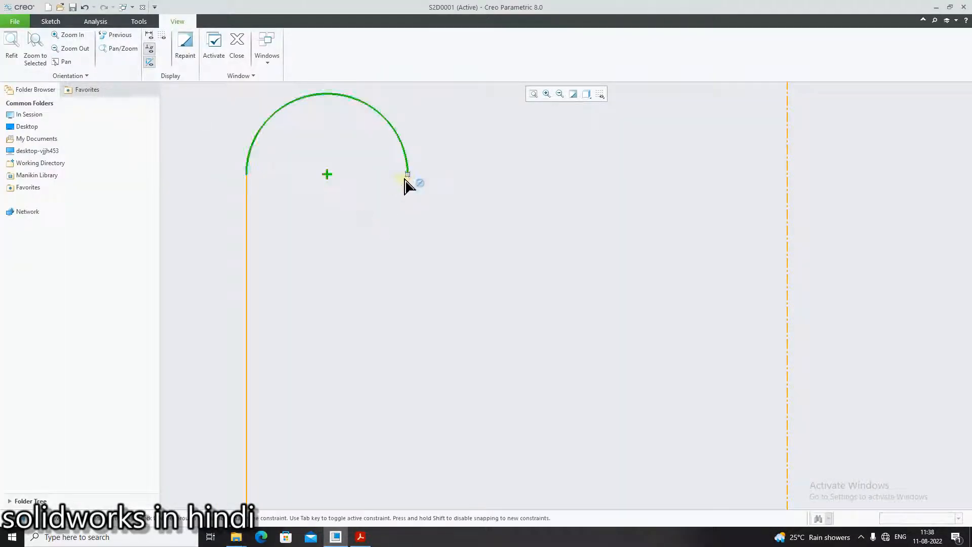
{"action": "left_click", "coordinate": [408, 178]}
{"action": "left_click", "coordinate": [360, 538]}
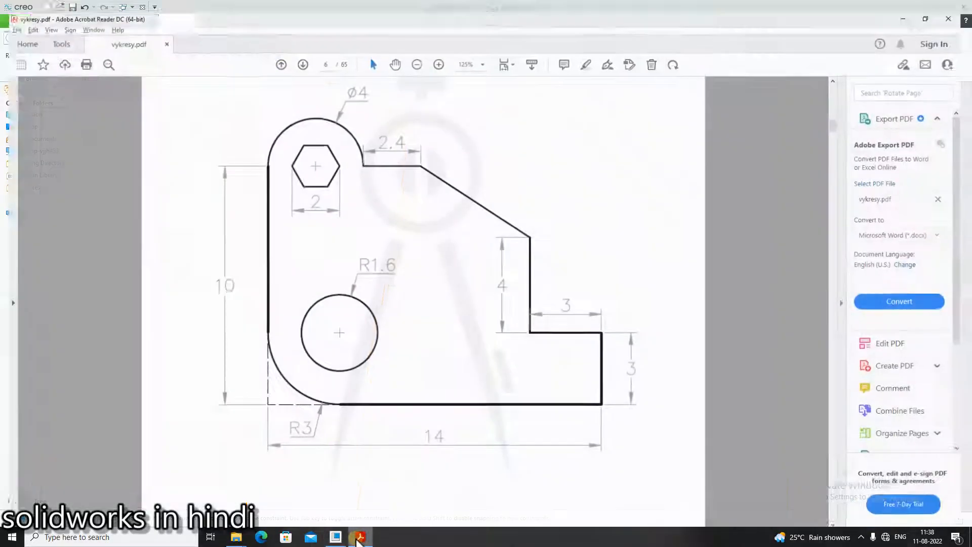
{"action": "left_click", "coordinate": [360, 538]}
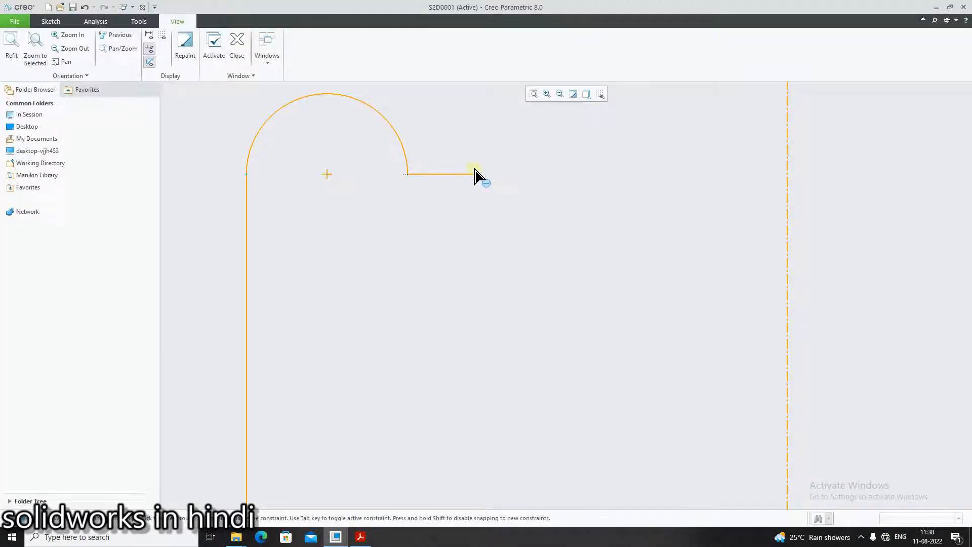
{"action": "left_click", "coordinate": [474, 174]}
{"action": "left_click", "coordinate": [359, 537]}
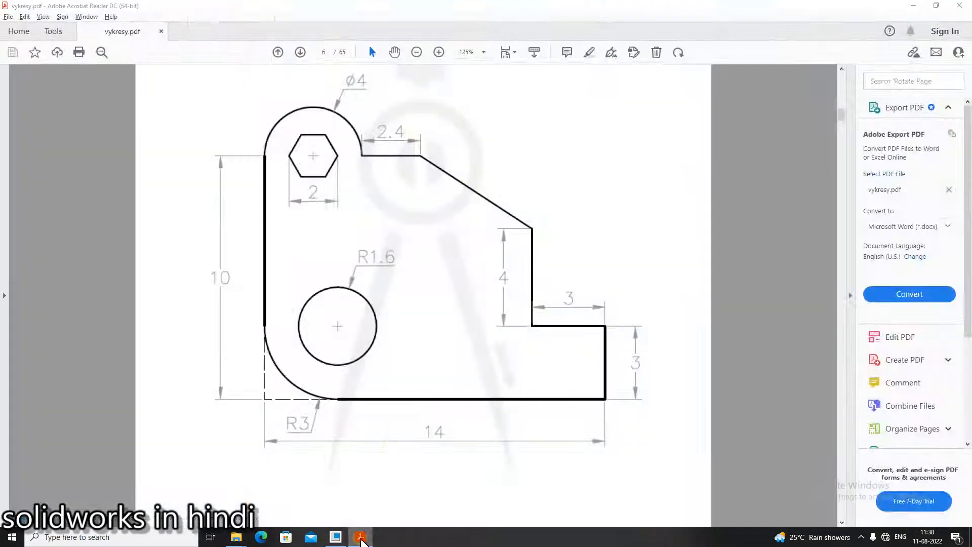
{"action": "left_click", "coordinate": [359, 538]}
{"action": "left_click", "coordinate": [659, 319]}
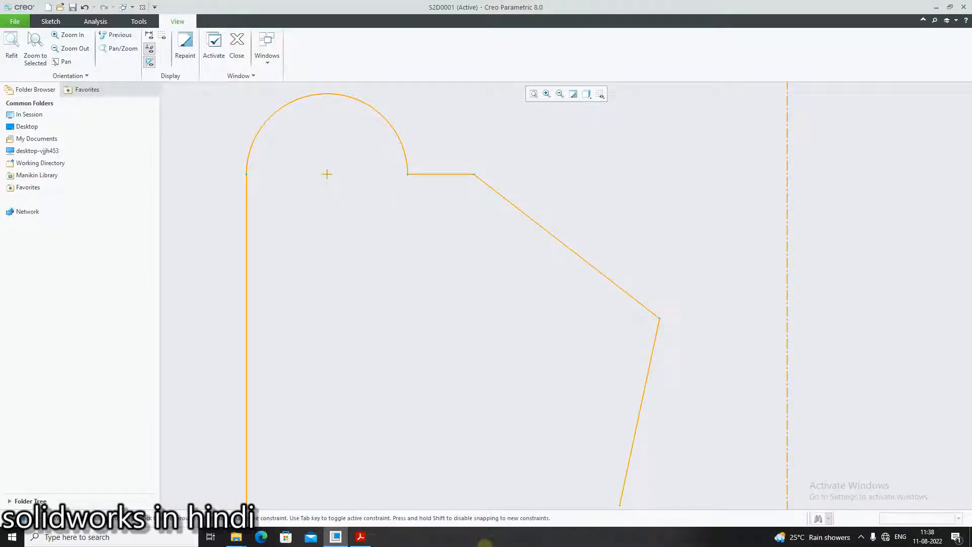
- Checking vykresy.pdf, close the profile with a line about 14 down, one about 19 across to the vertical centerline, and one about 18 down
{"action": "left_click", "coordinate": [368, 541]}
{"action": "left_click", "coordinate": [368, 541]}
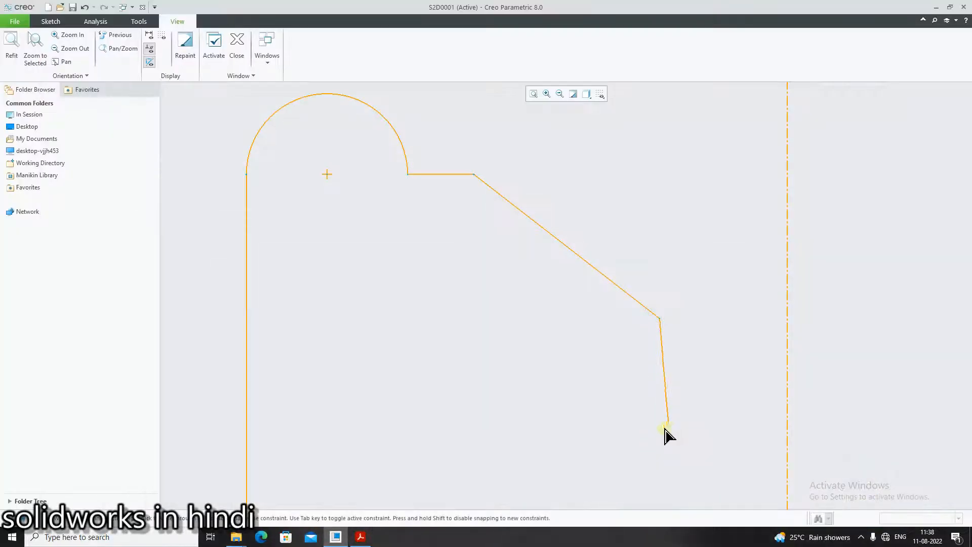
{"action": "scroll", "coordinate": [667, 450], "scroll_direction": "down", "scroll_amount": 4}
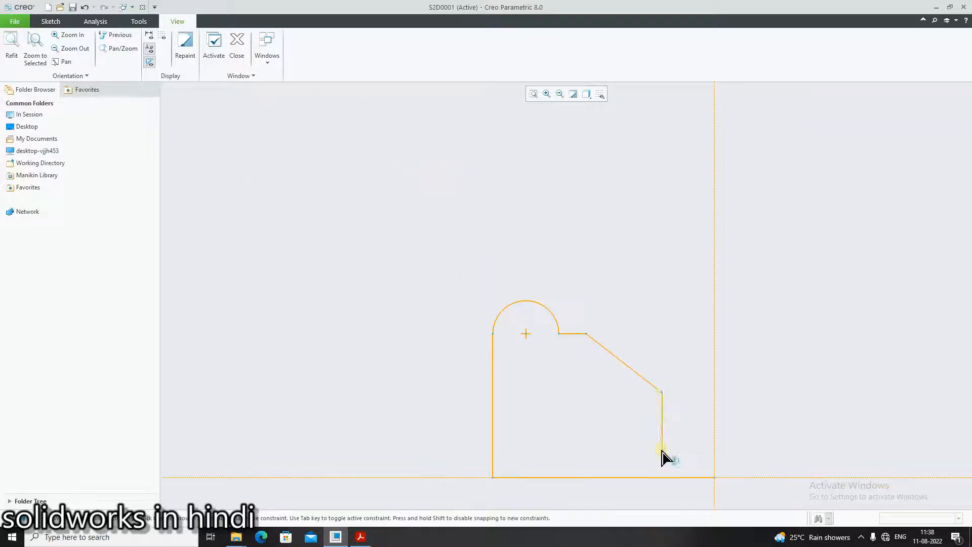
{"action": "left_click", "coordinate": [662, 430]}
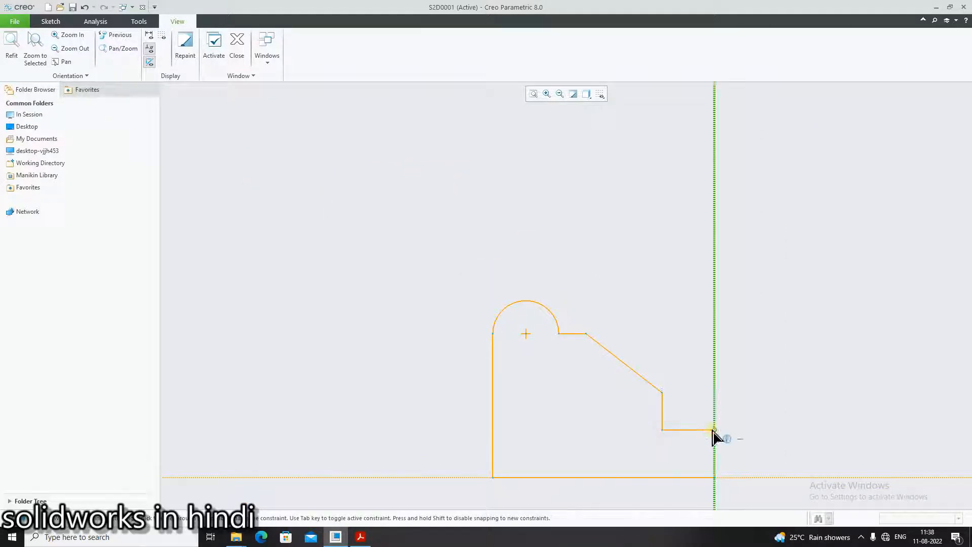
{"action": "left_click", "coordinate": [713, 430]}
{"action": "left_click", "coordinate": [368, 540]}
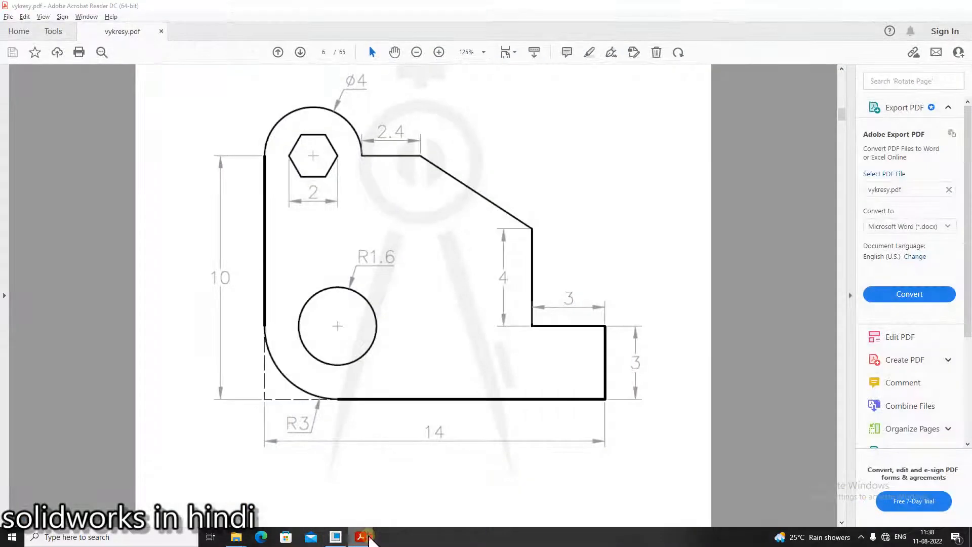
{"action": "left_click", "coordinate": [369, 540]}
{"action": "scroll", "coordinate": [780, 489], "scroll_direction": "up", "scroll_amount": 2}
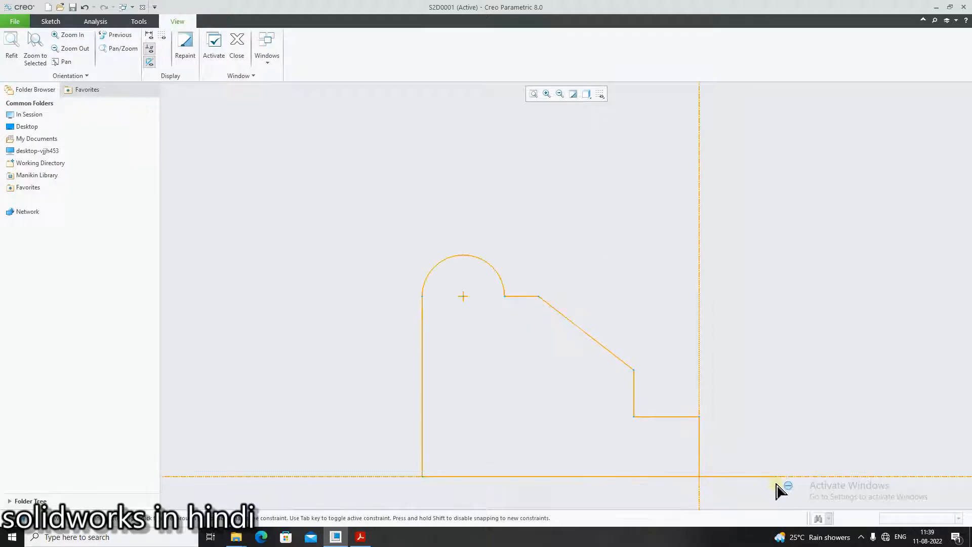
{"action": "middle_click", "coordinate": [798, 468]}
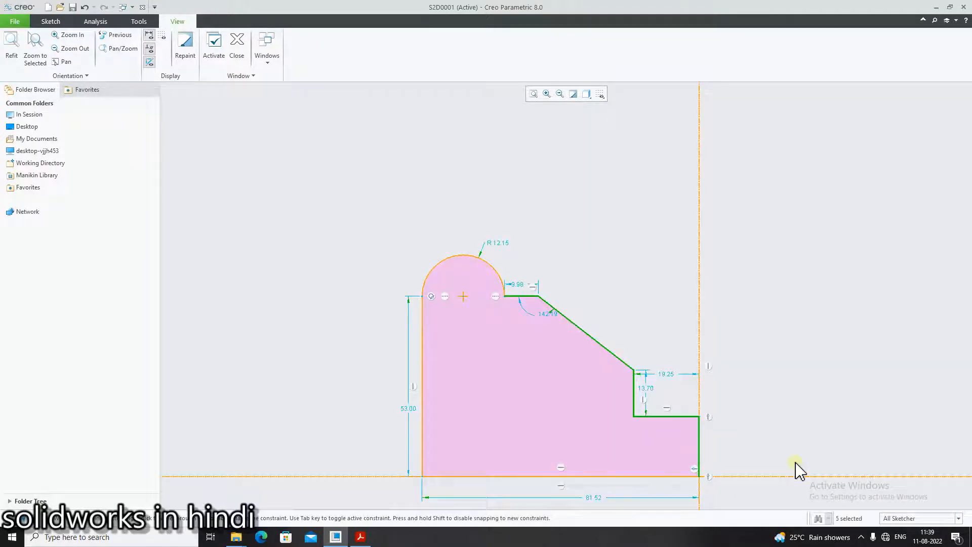
- Fillet the profile's lower-left corner between the vertical line and the base line with a radius of about 7
{"action": "left_click", "coordinate": [51, 22]}
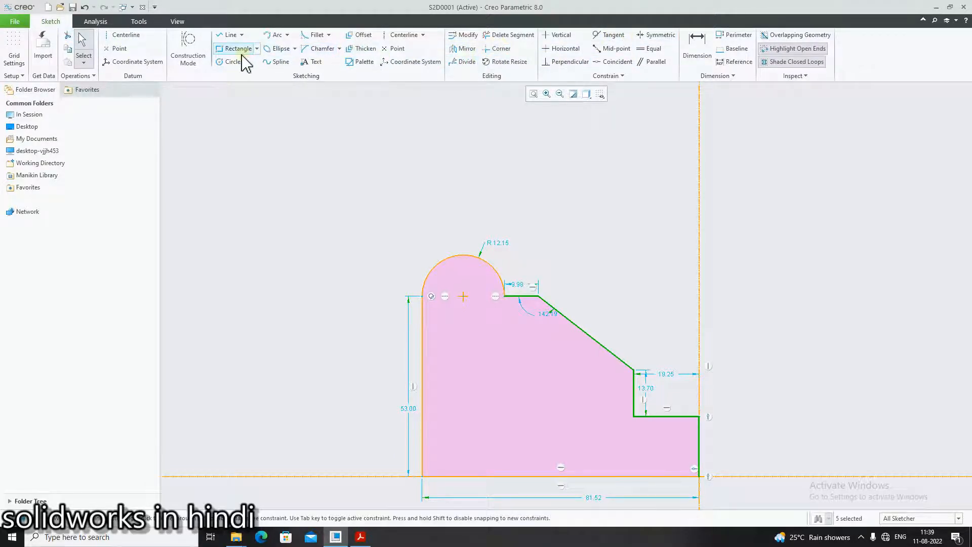
{"action": "left_click", "coordinate": [312, 35]}
{"action": "left_click", "coordinate": [426, 458]}
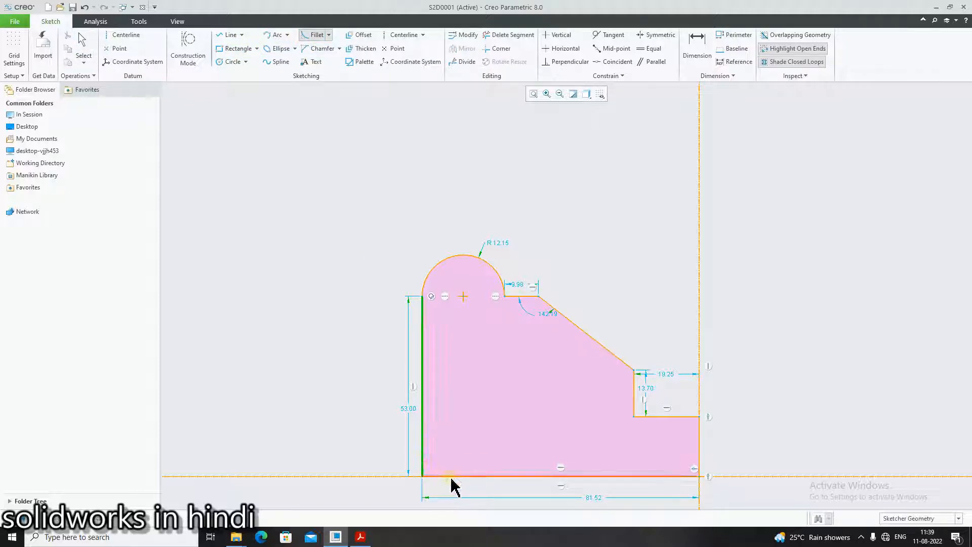
{"action": "left_click", "coordinate": [450, 476]}
{"action": "middle_click", "coordinate": [580, 504]}
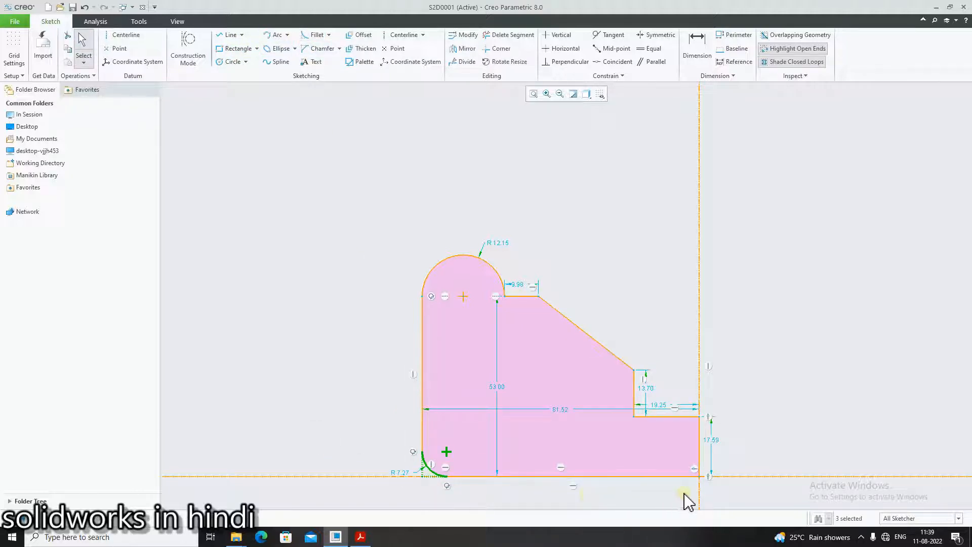
- Reposition the overall width dimension below the base line and shift the overall height dimension farther right inside the profile
{"action": "scroll", "coordinate": [689, 512], "scroll_direction": "up", "scroll_amount": 3}
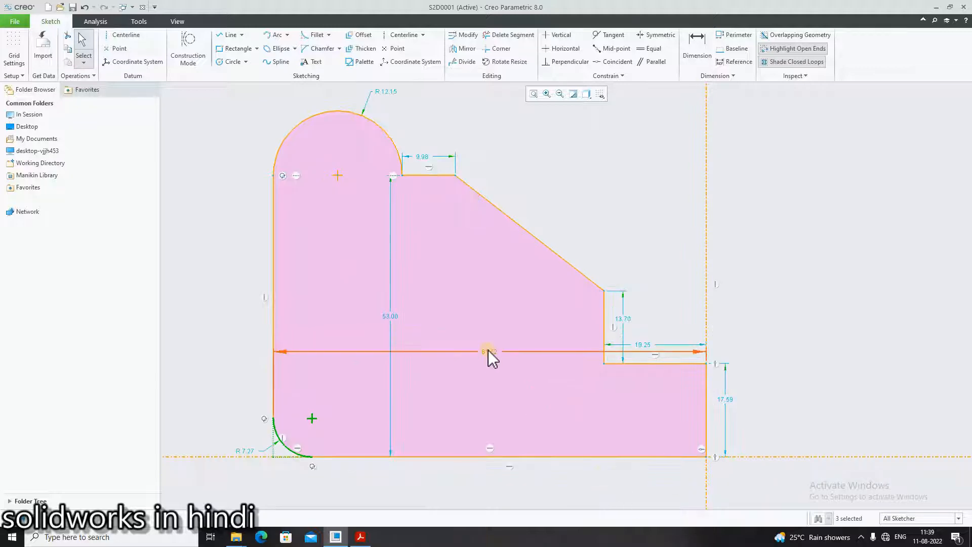
{"action": "left_click_drag", "start_coordinate": [488, 350], "coordinate": [481, 480]}
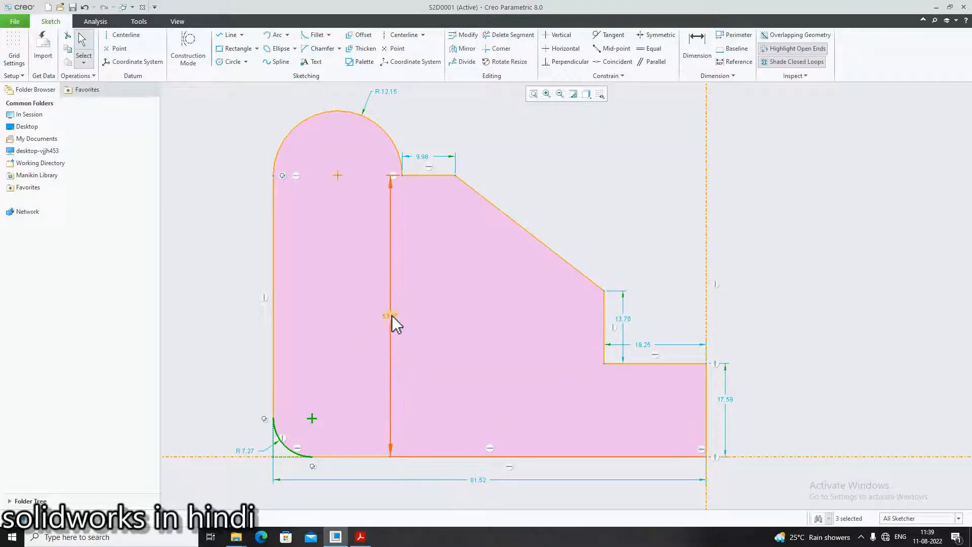
{"action": "left_click_drag", "start_coordinate": [393, 320], "coordinate": [426, 318]}
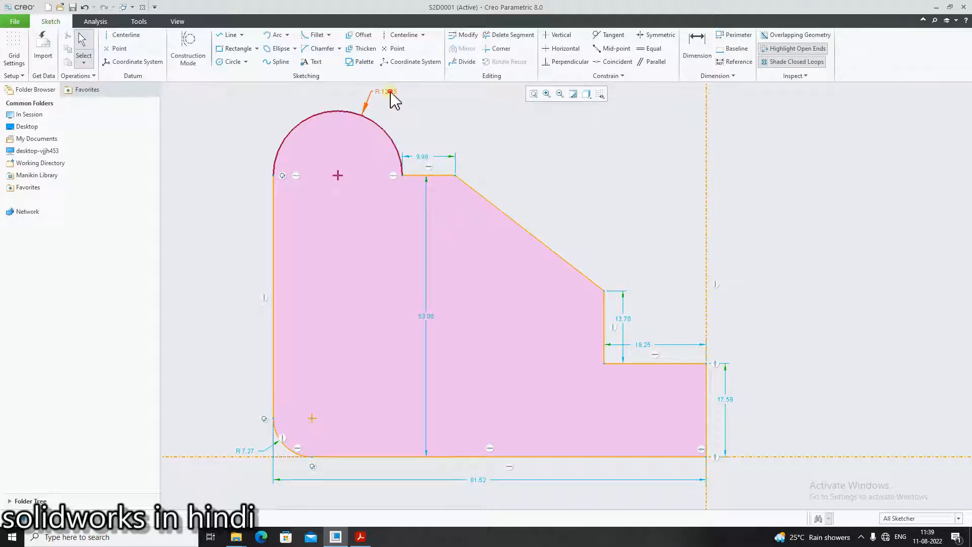
- Reposition the arc radius dimension farther outward, the fillet radius dimension inside the profile, and the overall width dimension lower below the base line
{"action": "left_click_drag", "start_coordinate": [393, 98], "coordinate": [401, 94]}
{"action": "left_click", "coordinate": [246, 452]}
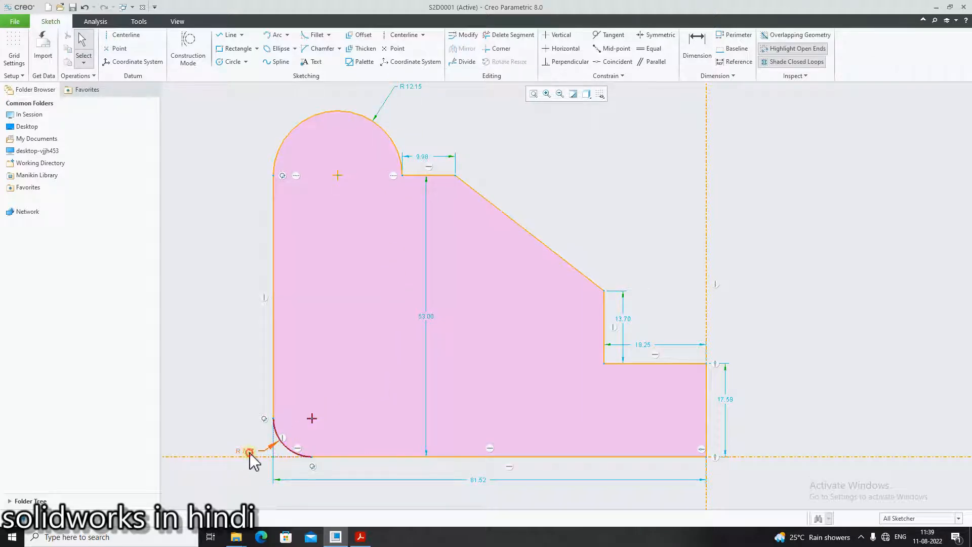
{"action": "left_click_drag", "start_coordinate": [336, 384], "coordinate": [362, 391]}
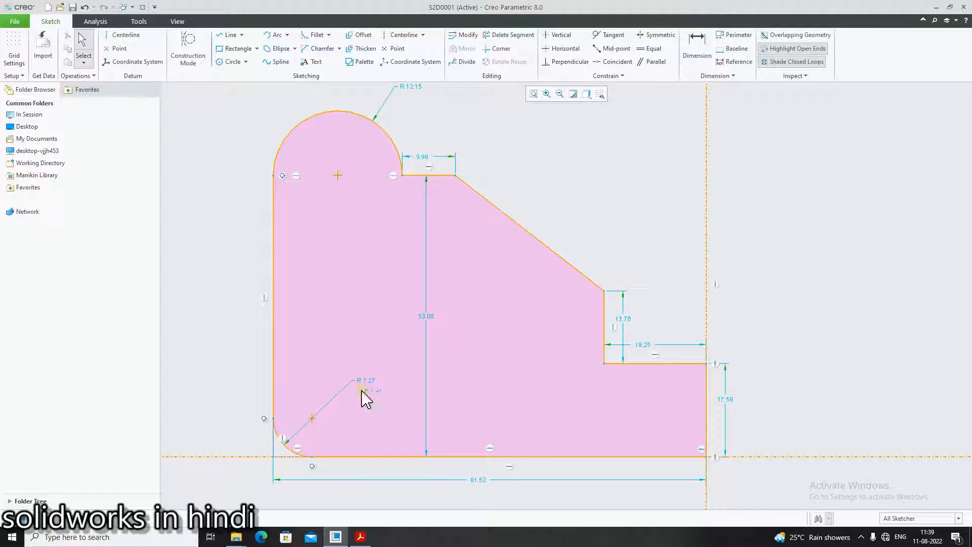
{"action": "left_click_drag", "start_coordinate": [478, 482], "coordinate": [480, 492]}
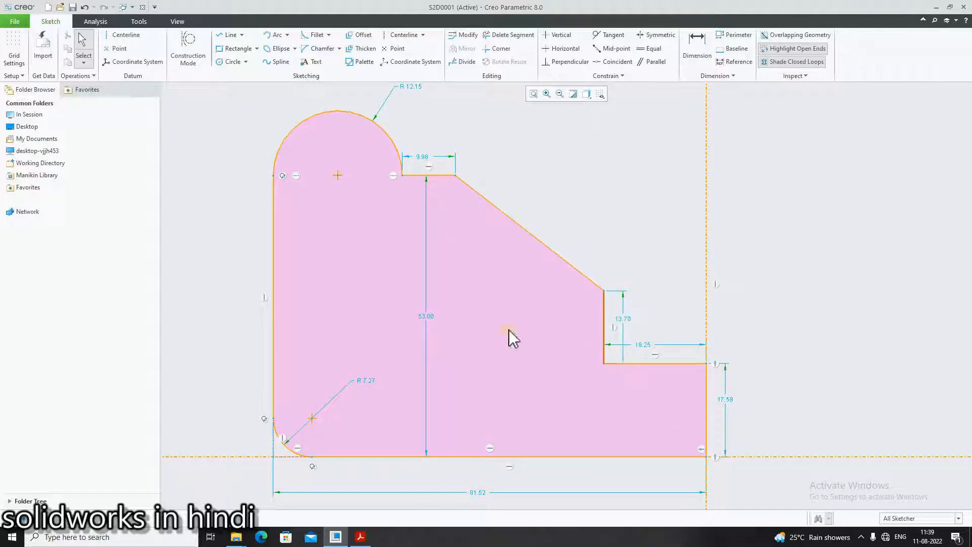
- Checking vykresy.pdf, set the height of the profile's right end edge on the vertical centerline to 3
{"action": "left_click", "coordinate": [365, 539]}
{"action": "left_click", "coordinate": [369, 544]}
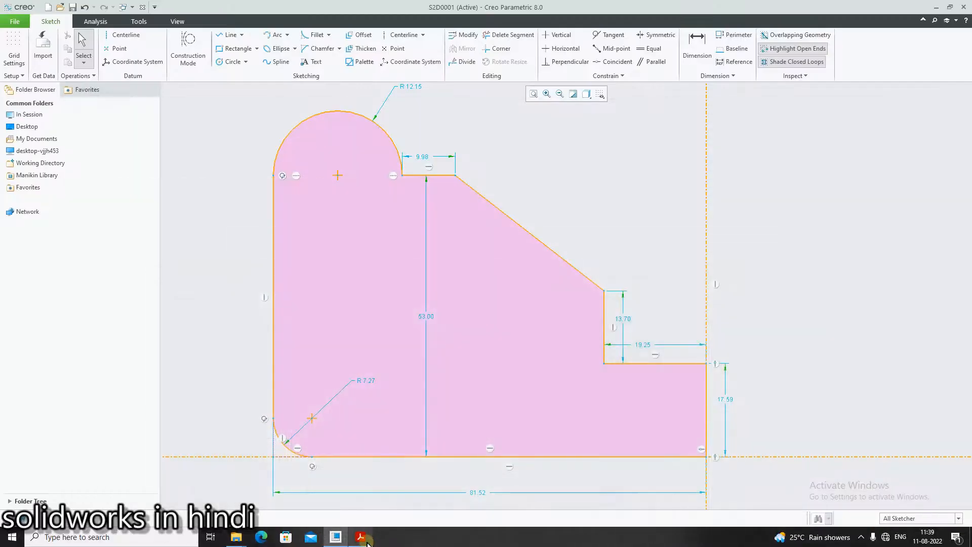
{"action": "left_click", "coordinate": [368, 542]}
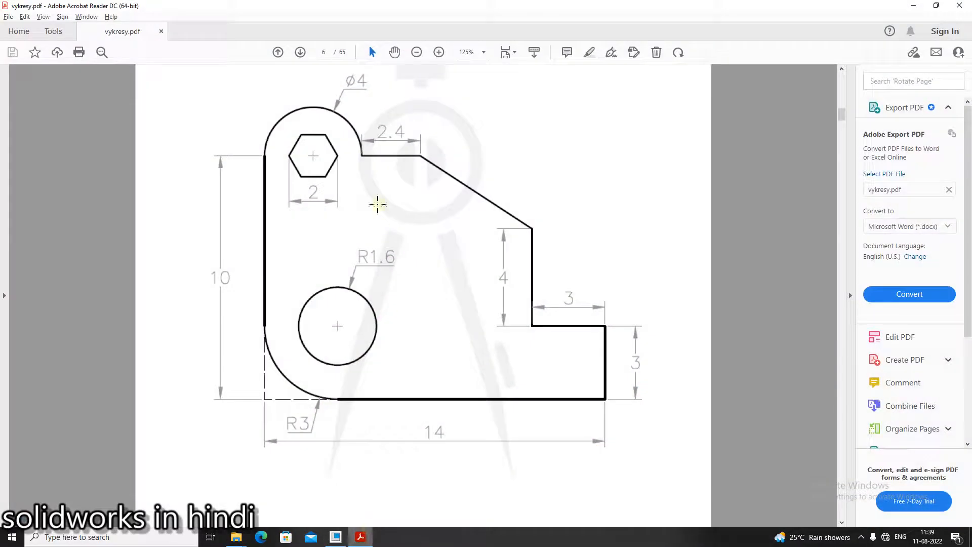
{"action": "left_click", "coordinate": [360, 538]}
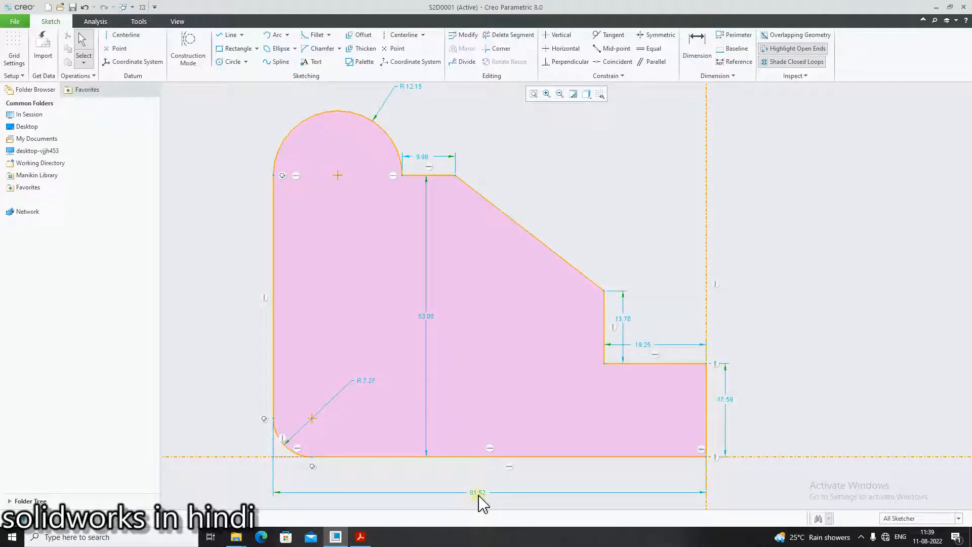
{"action": "left_click", "coordinate": [360, 536]}
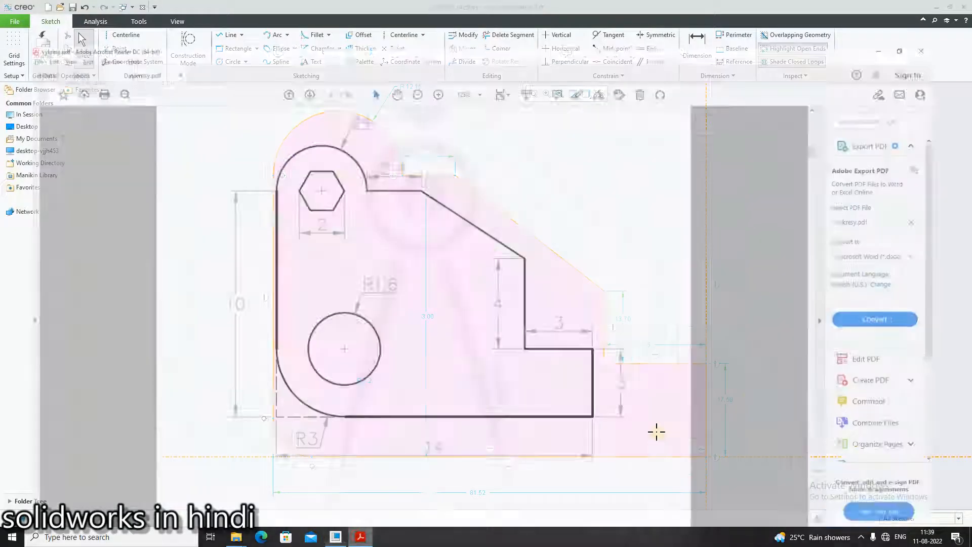
{"action": "left_click", "coordinate": [362, 538]}
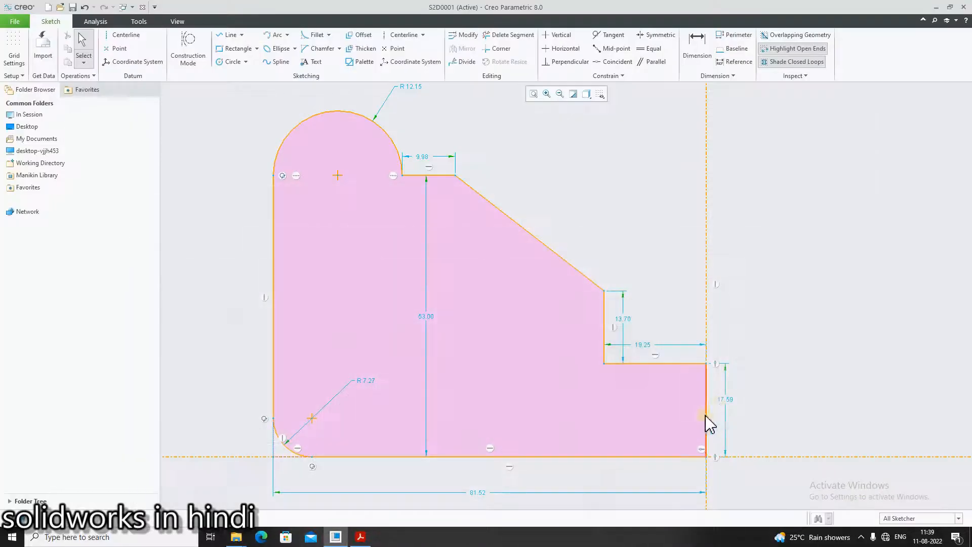
{"action": "double_click", "coordinate": [730, 400]}
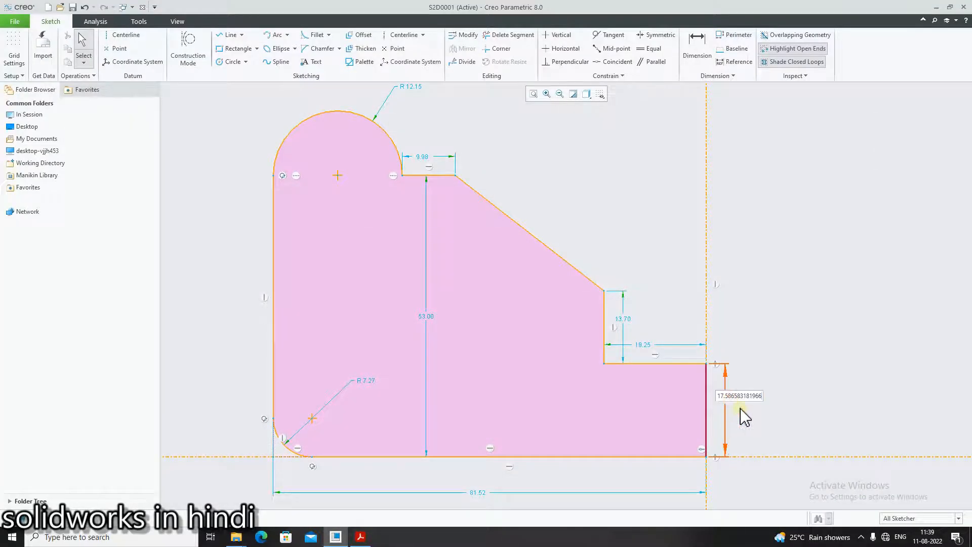
{"action": "key", "text": "ctrl+a"}
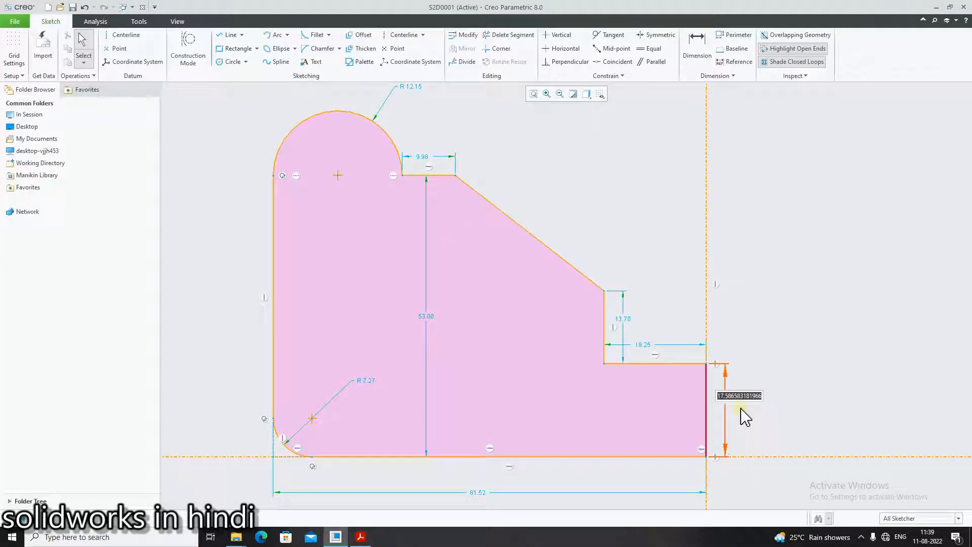
{"action": "type", "text": "3"}
{"action": "key", "text": "Return"}
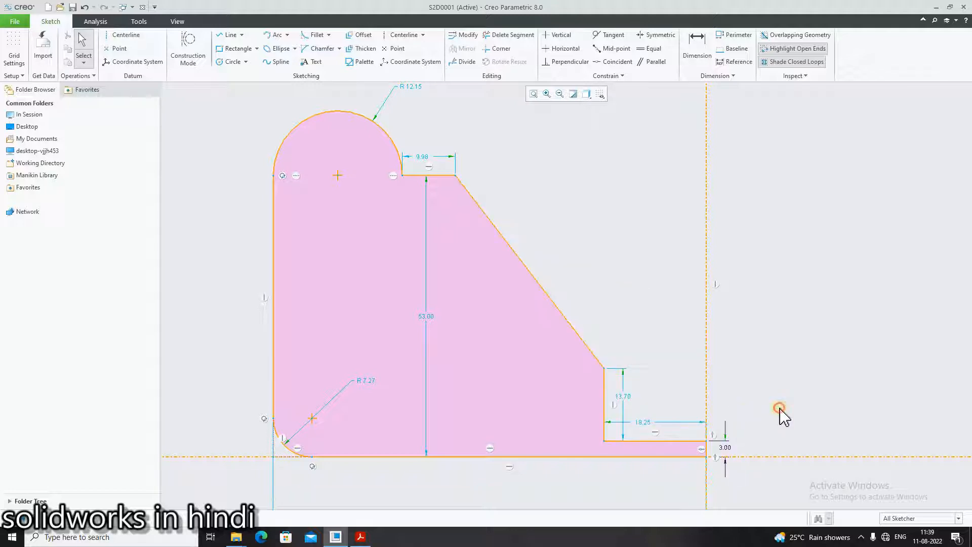
- Checking vykresy.pdf, set the length of the step's horizontal line beside the vertical centerline to 3
{"action": "left_click", "coordinate": [361, 537]}
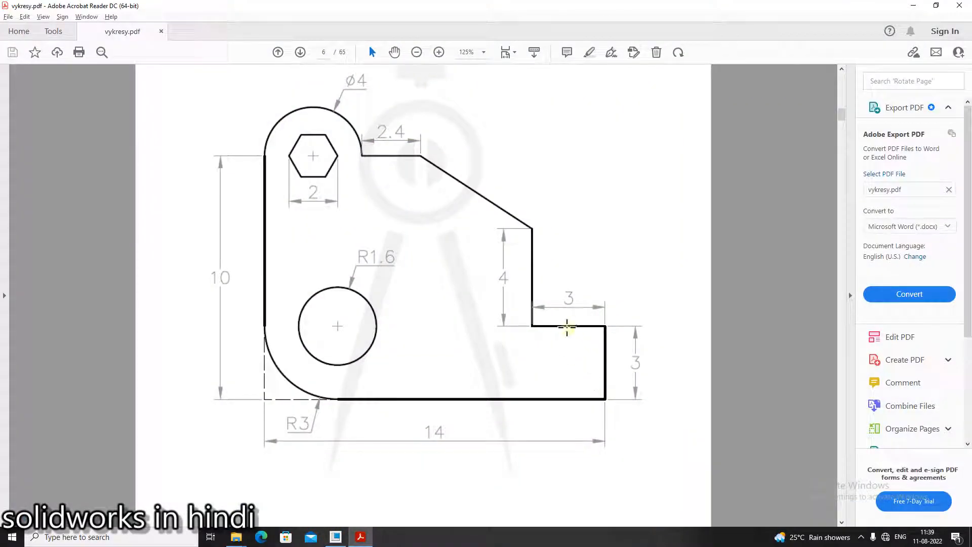
{"action": "key", "text": "alt+Tab"}
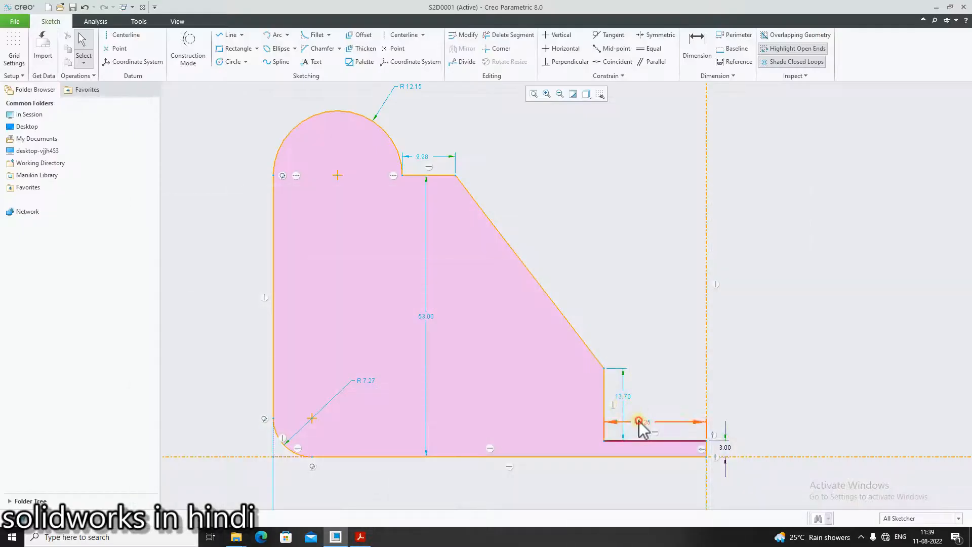
{"action": "double_click", "coordinate": [640, 423]}
{"action": "type", "text": "3"}
{"action": "key", "text": "Return"}
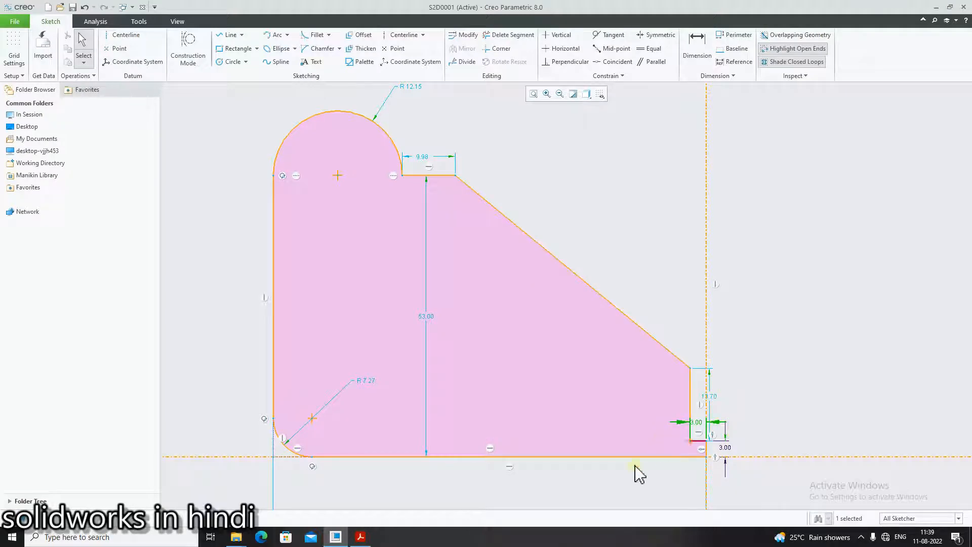
- Checking vykresy.pdf, set the length of the step's vertical line below the sloped edge to 4
{"action": "key", "text": "alt+Tab"}
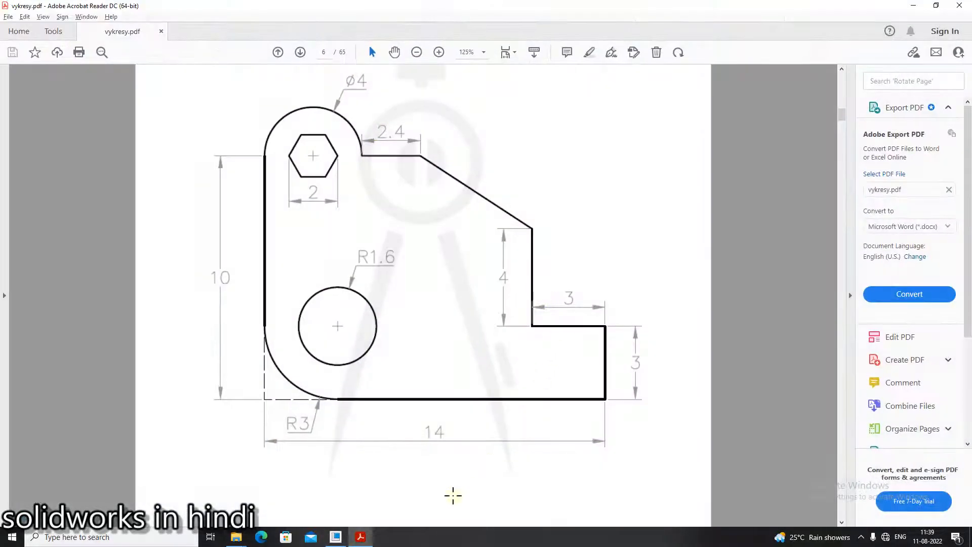
{"action": "key", "text": "alt+Tab"}
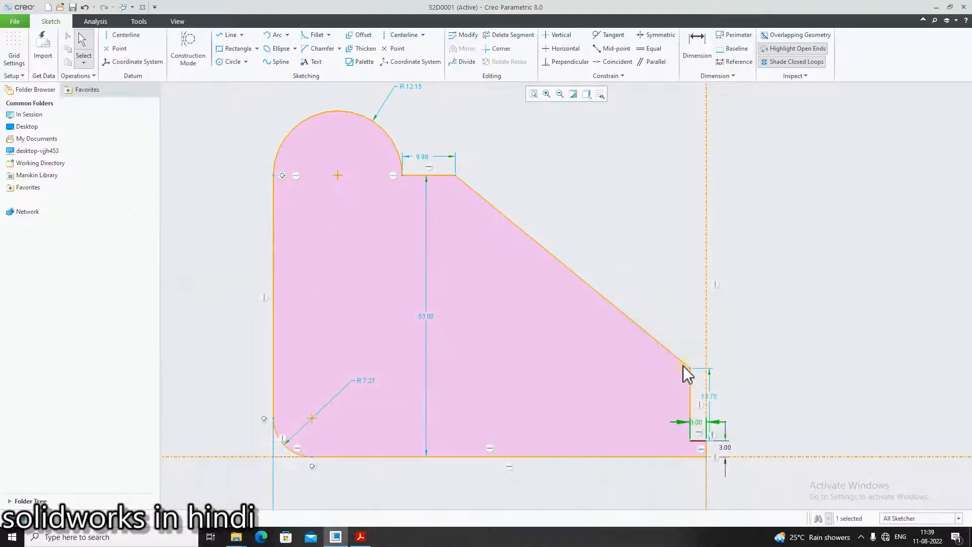
{"action": "double_click", "coordinate": [717, 397]}
{"action": "type", "text": "4"}
{"action": "key", "text": "Return"}
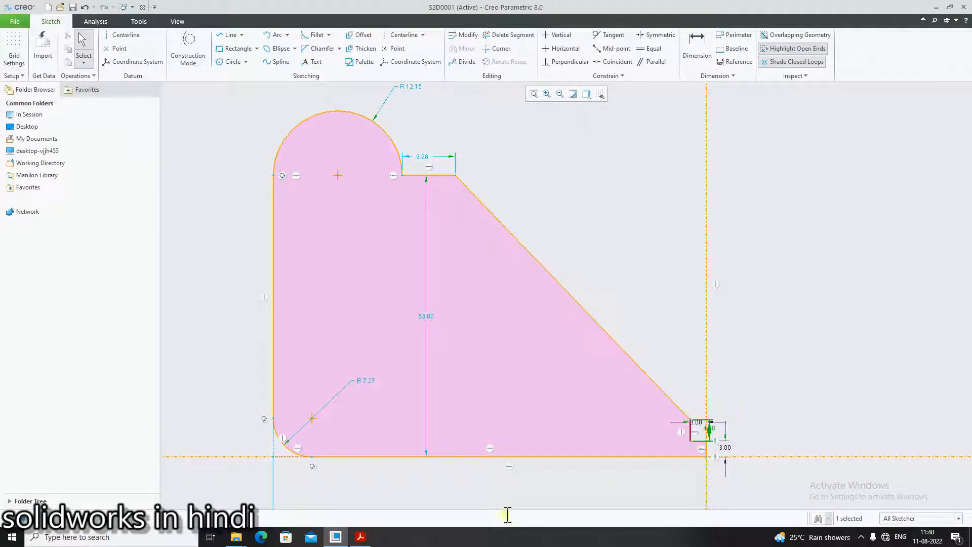
- Checking vykresy.pdf, set the short horizontal line between the arc and the sloped edge to 2.4
{"action": "left_click", "coordinate": [363, 539]}
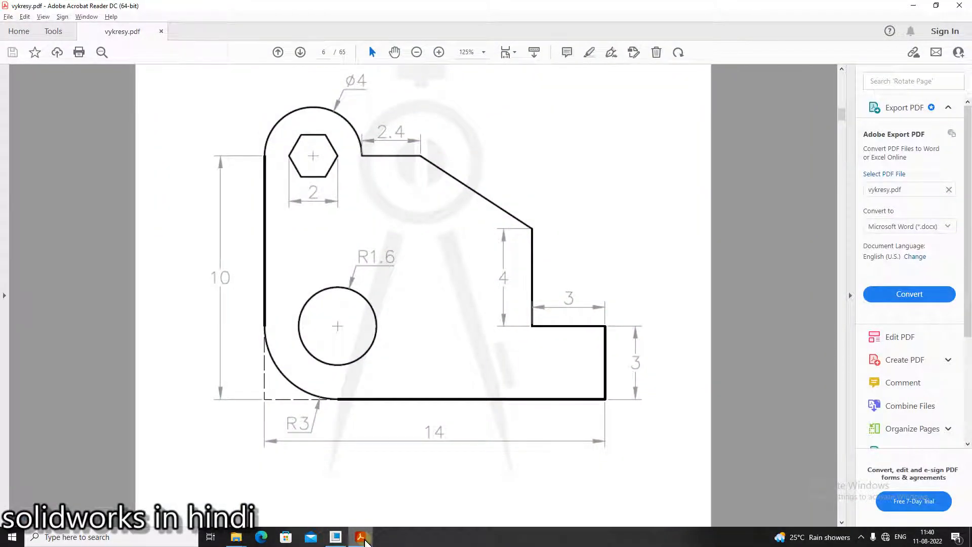
{"action": "left_click", "coordinate": [363, 539]}
{"action": "double_click", "coordinate": [424, 161]}
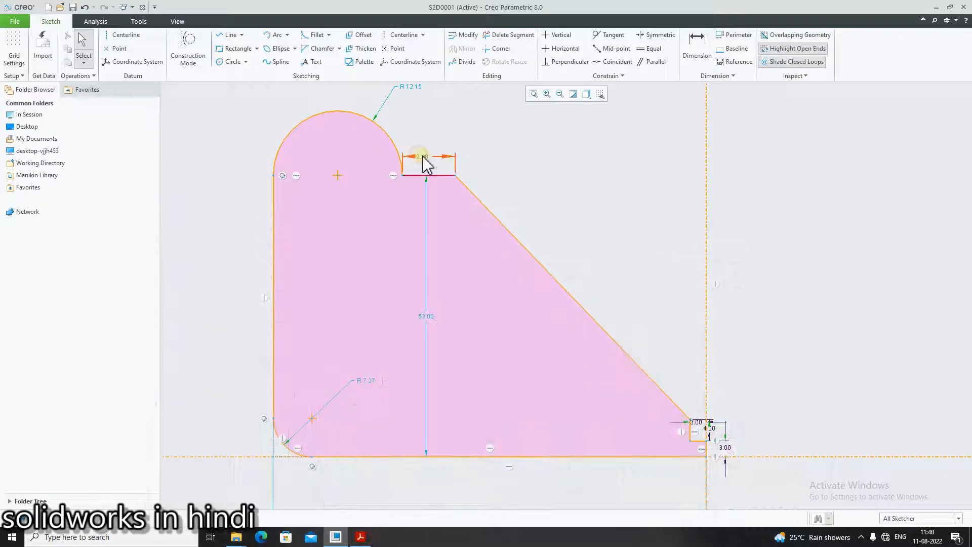
{"action": "key", "text": "BackSpace"}
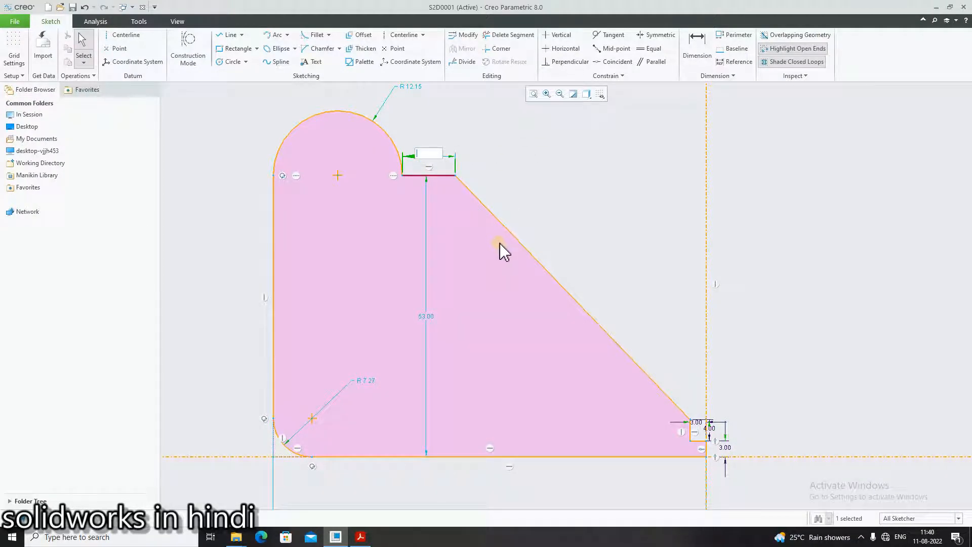
{"action": "type", "text": "2.4"}
{"action": "key", "text": "Return"}
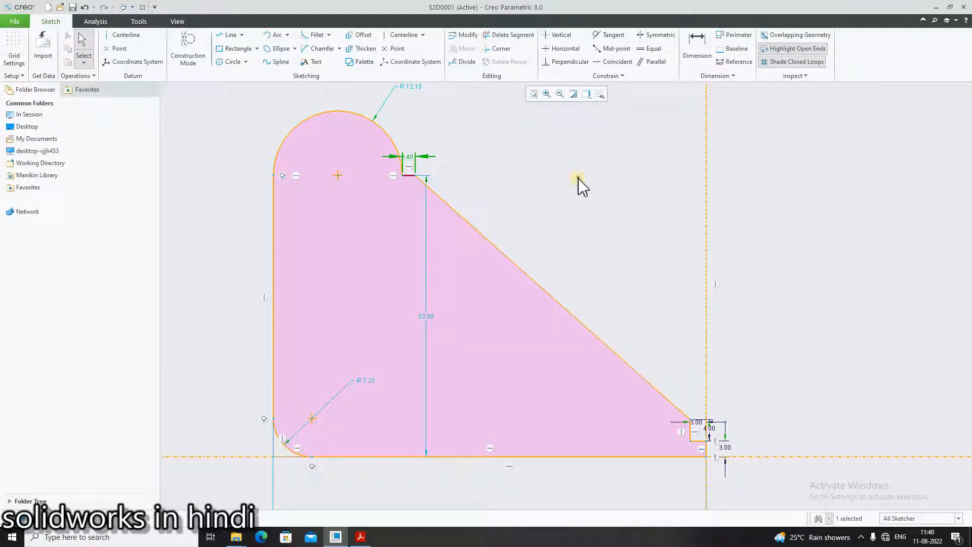
- Checking the diameter in vykresy.pdf, set the radius of the profile's upper arc to 2
{"action": "left_click", "coordinate": [363, 537]}
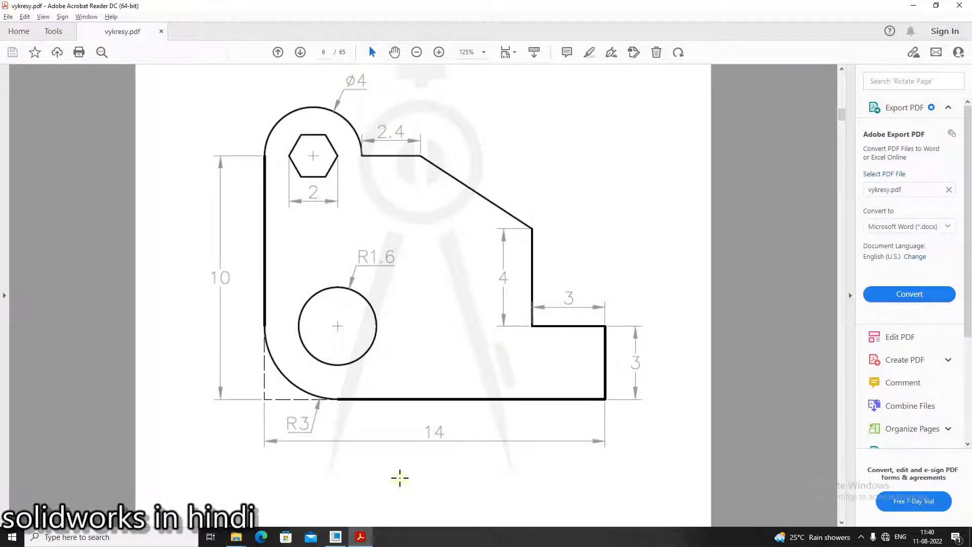
{"action": "left_click", "coordinate": [361, 538]}
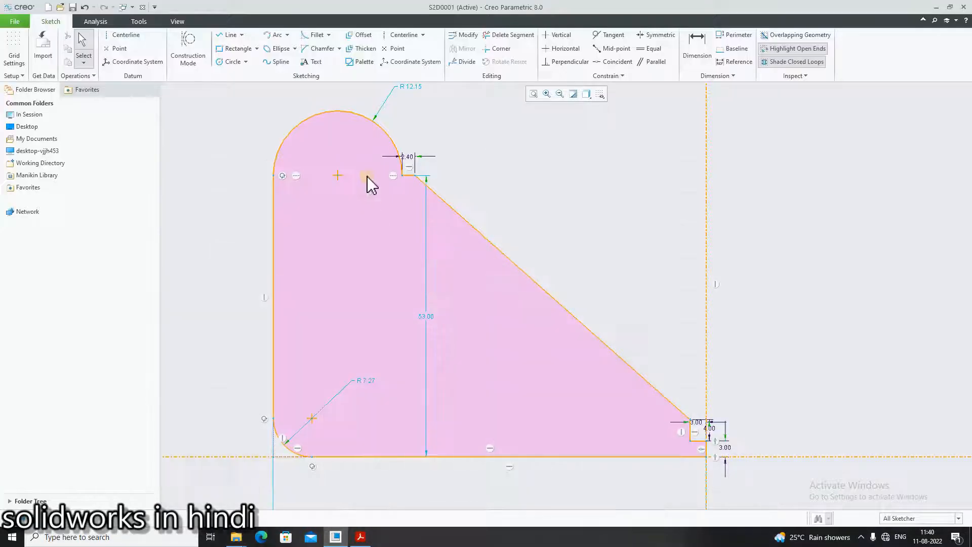
{"action": "left_click", "coordinate": [412, 89]}
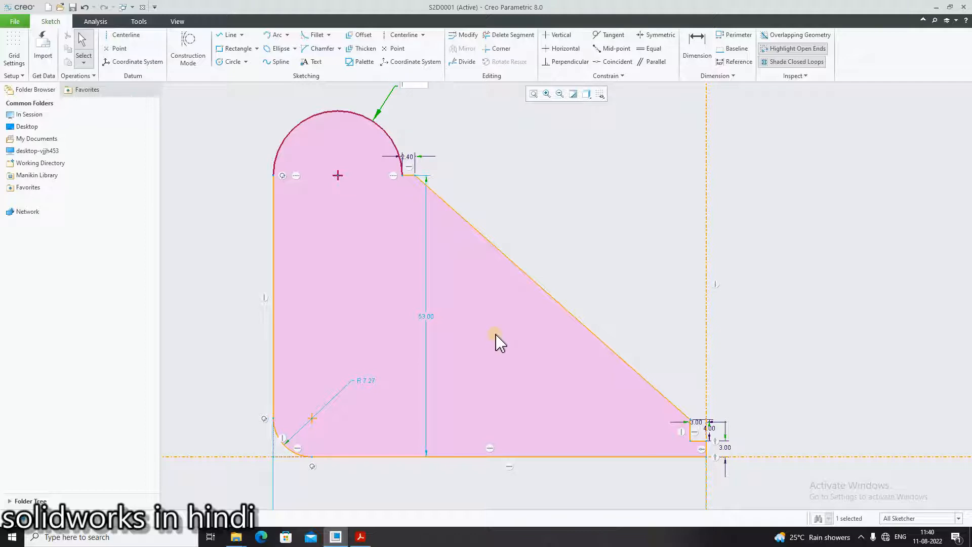
{"action": "type", "text": "2"}
{"action": "key", "text": "Return"}
{"action": "left_click", "coordinate": [506, 218]}
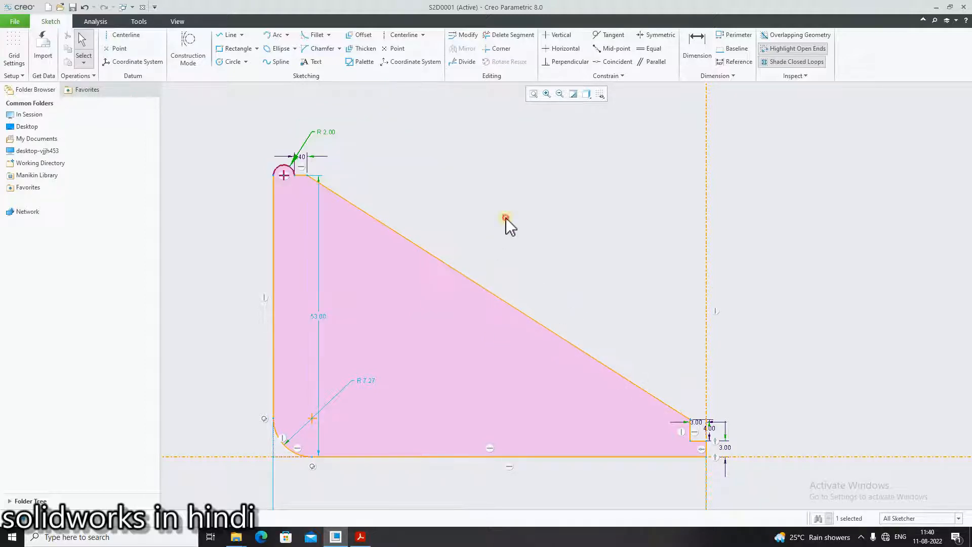
- Move the overall height dimension outside the profile, to the left of its long vertical edge
{"action": "scroll", "coordinate": [377, 220], "scroll_direction": "down", "scroll_amount": 2}
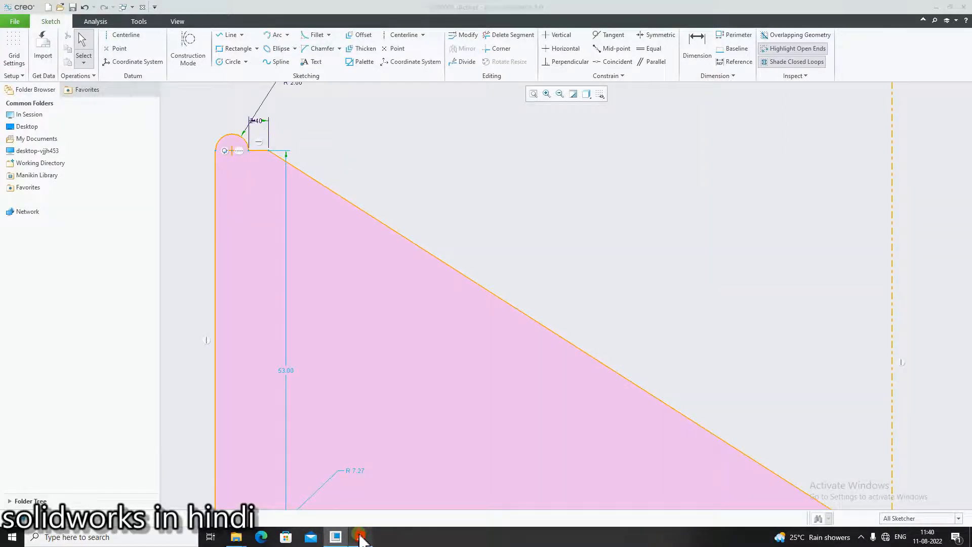
{"action": "left_click", "coordinate": [360, 537]}
{"action": "left_click", "coordinate": [361, 538]}
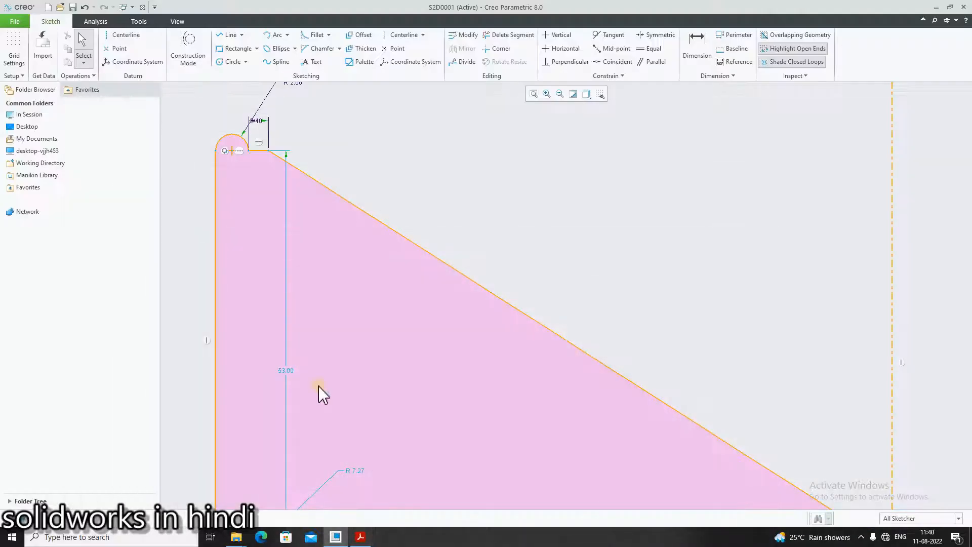
{"action": "scroll", "coordinate": [356, 440], "scroll_direction": "down", "scroll_amount": 1}
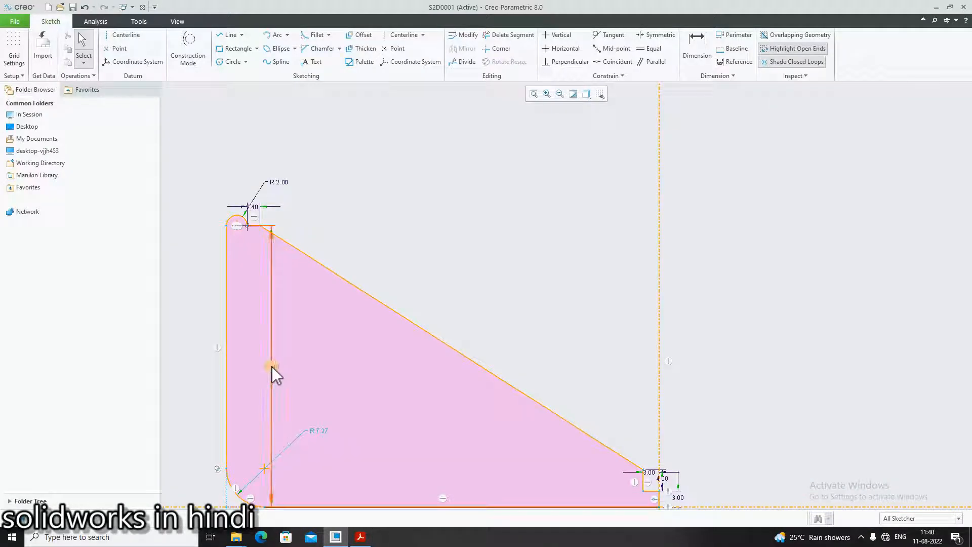
{"action": "mouse_move", "coordinate": [272, 367]}
{"action": "left_mouse_down"}
{"action": "mouse_move", "coordinate": [164, 371]}
{"action": "mouse_move", "coordinate": [176, 369]}
{"action": "left_mouse_up"}
{"action": "left_click", "coordinate": [315, 468]}
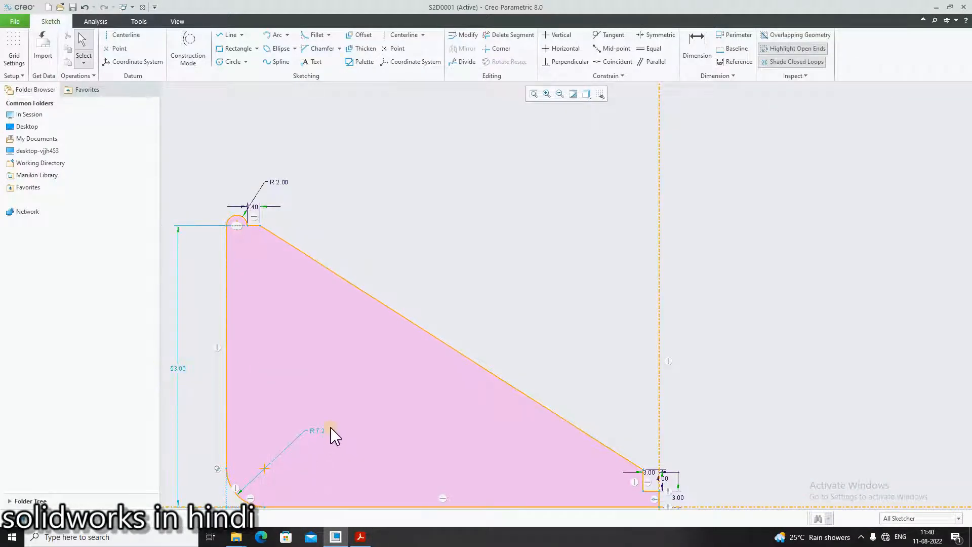
- Checking vykresy.pdf, set the radius of the profile's lower-left fillet to 3
{"action": "left_click", "coordinate": [362, 540]}
{"action": "left_click", "coordinate": [361, 541]}
{"action": "double_click", "coordinate": [318, 432]}
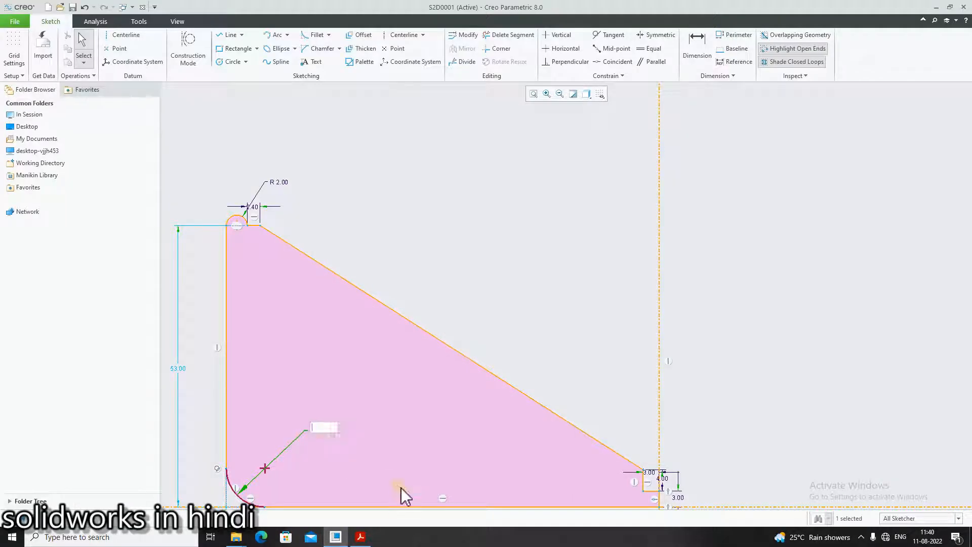
{"action": "type", "text": "3"}
{"action": "key", "text": "Return"}
- Checking vykresy.pdf, set the profile's overall height dimension to 10
{"action": "left_click", "coordinate": [362, 538]}
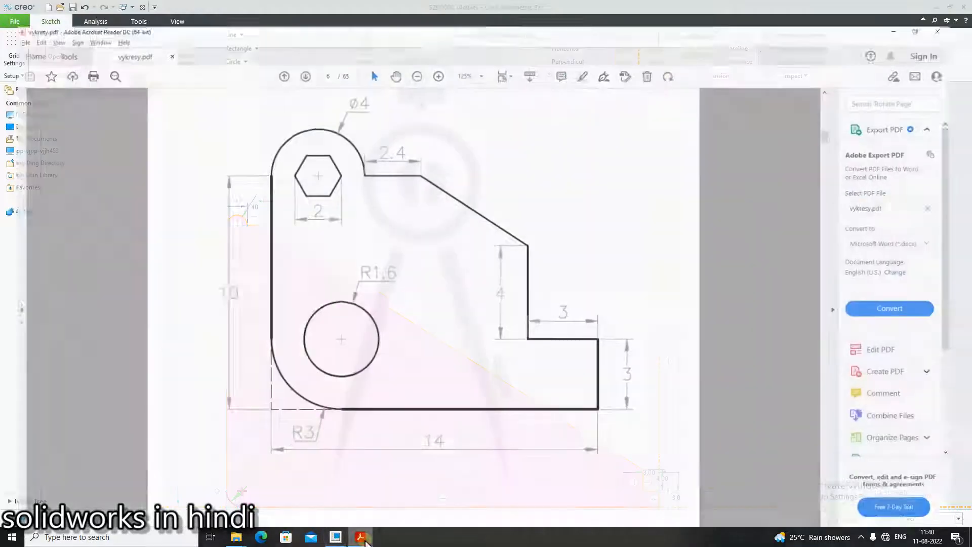
{"action": "left_click", "coordinate": [361, 539]}
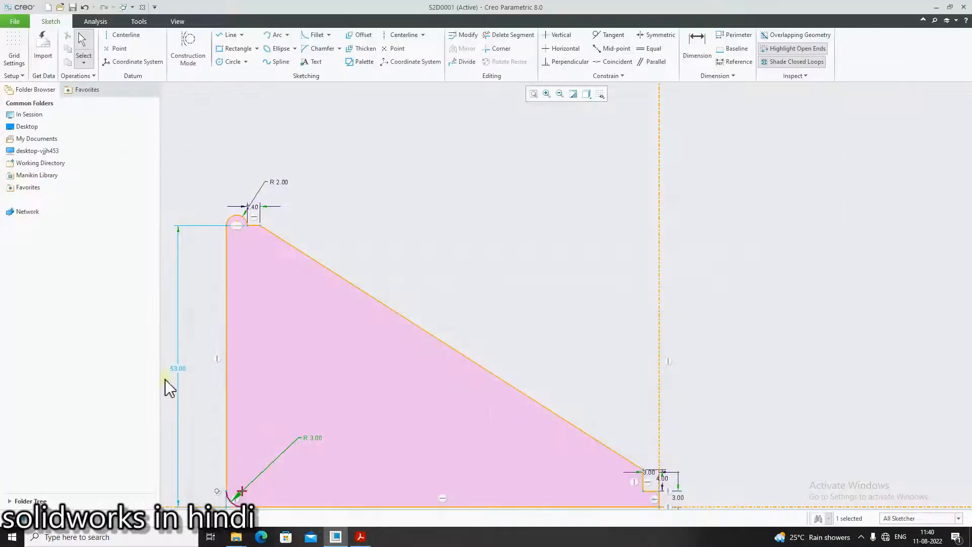
{"action": "double_click", "coordinate": [177, 370]}
{"action": "type", "text": "10"}
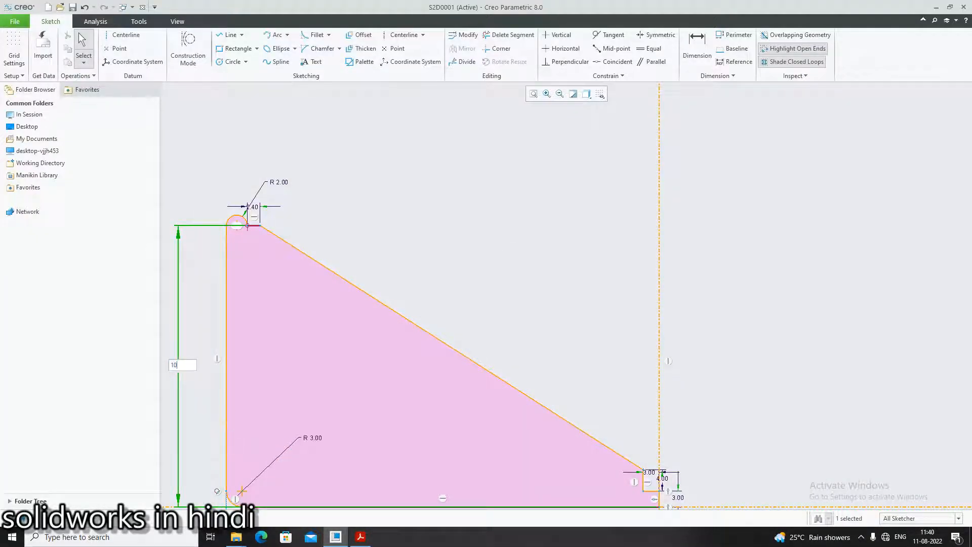
{"action": "key", "text": "Return"}
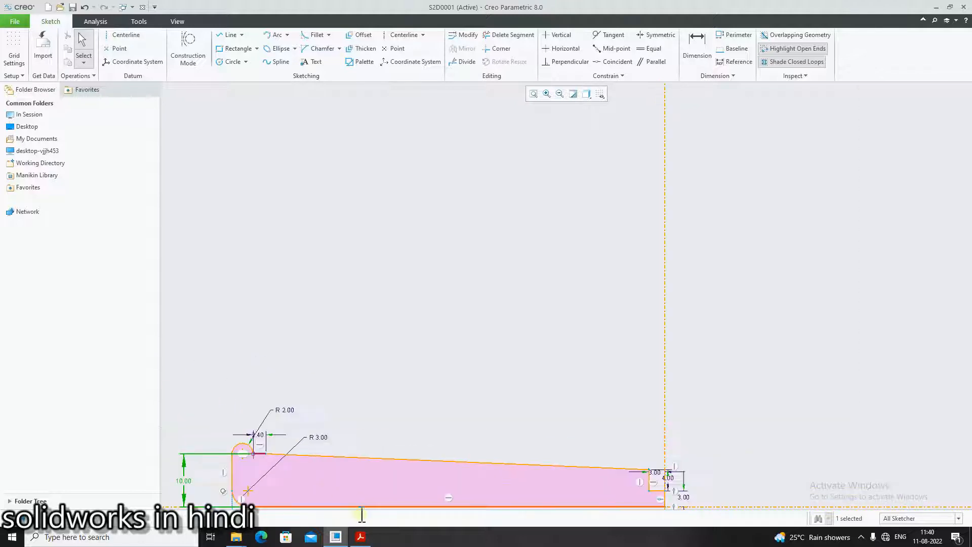
- Checking vykresy.pdf, set the profile's overall width dimension to 14
{"action": "left_click", "coordinate": [361, 538]}
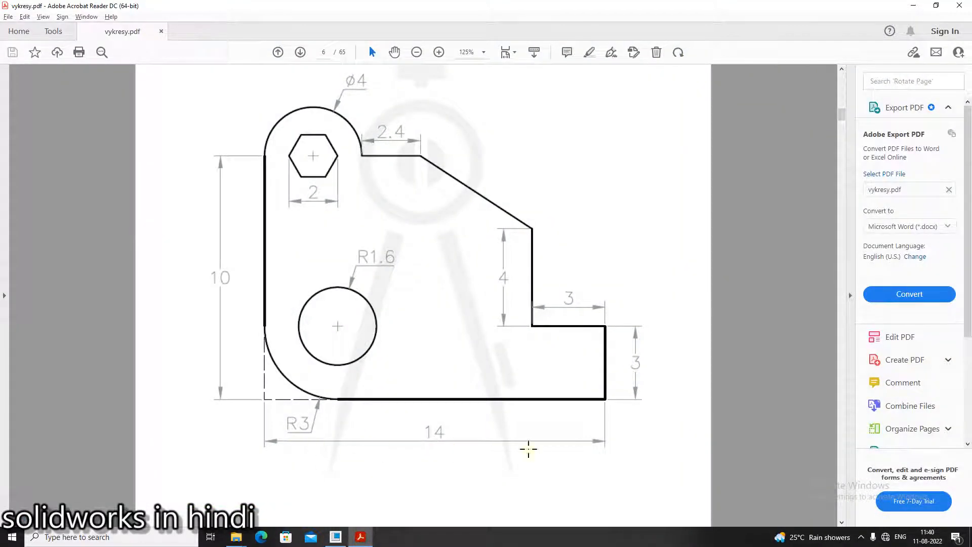
{"action": "left_click", "coordinate": [367, 539]}
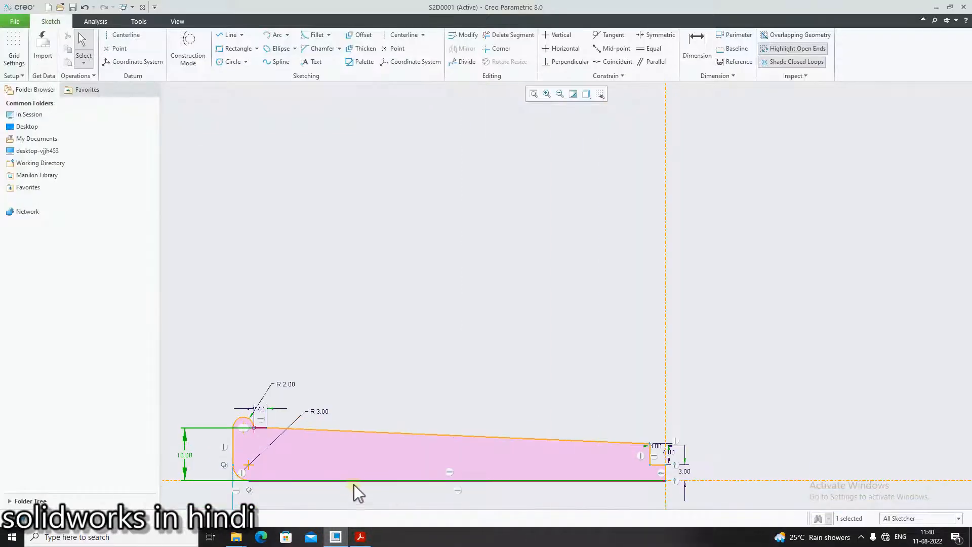
{"action": "scroll", "coordinate": [367, 476], "scroll_direction": "up", "scroll_amount": 5}
{"action": "scroll", "coordinate": [343, 493], "scroll_direction": "down", "scroll_amount": 9}
{"action": "scroll", "coordinate": [472, 493], "scroll_direction": "up", "scroll_amount": 9}
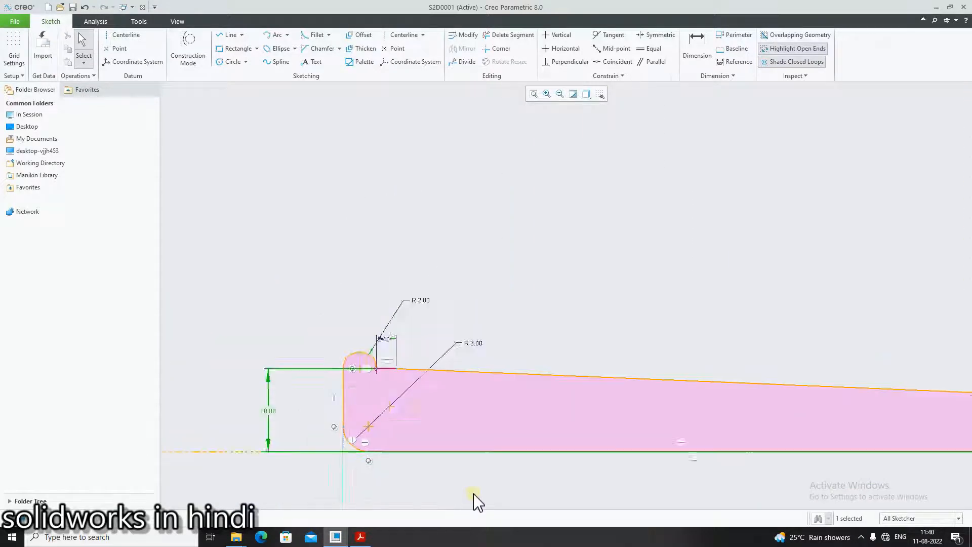
{"action": "scroll", "coordinate": [563, 483], "scroll_direction": "down", "scroll_amount": 6}
{"action": "mouse_move", "coordinate": [560, 439]}
{"action": "middle_mouse_down"}
{"action": "mouse_move", "coordinate": [645, 163]}
{"action": "mouse_move", "coordinate": [515, 184]}
{"action": "middle_mouse_up"}
{"action": "scroll", "coordinate": [512, 302], "scroll_direction": "down", "scroll_amount": 1}
{"action": "middle_click", "coordinate": [618, 434]}
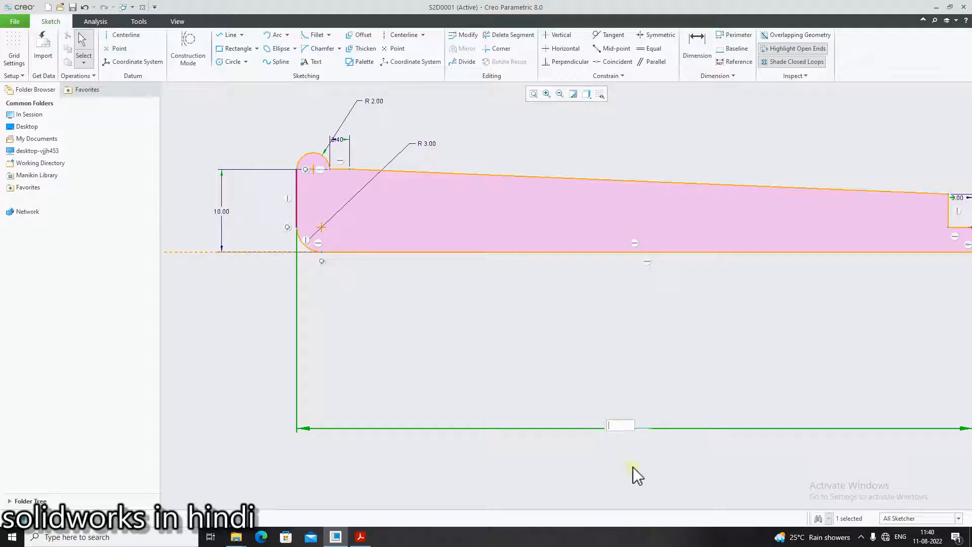
{"action": "type", "text": "14"}
{"action": "key", "text": "Return"}
- Move the overall width dimension up so that it sits just below the profile's bottom edge
{"action": "scroll", "coordinate": [882, 330], "scroll_direction": "up", "scroll_amount": 3}
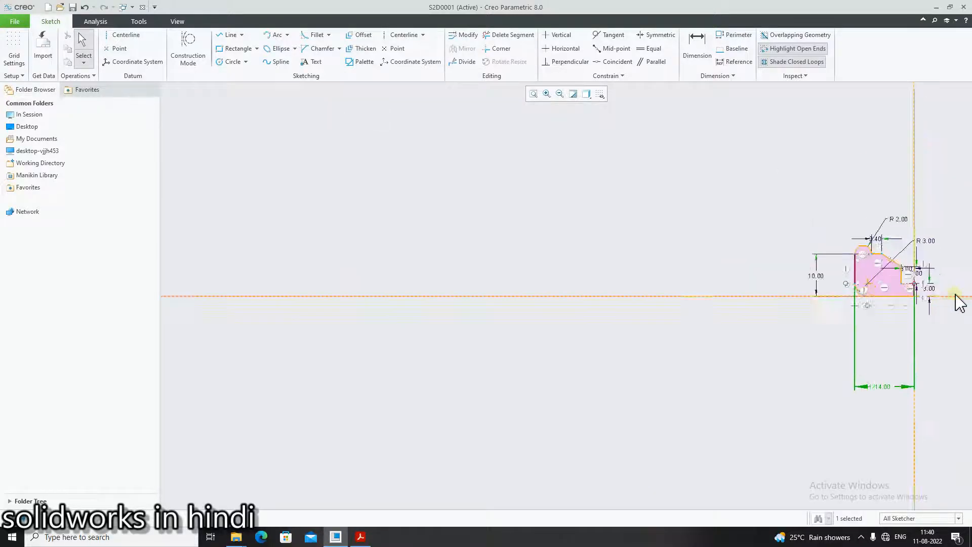
{"action": "scroll", "coordinate": [954, 295], "scroll_direction": "down", "scroll_amount": 5}
{"action": "scroll", "coordinate": [890, 238], "scroll_direction": "down", "scroll_amount": 1}
{"action": "scroll", "coordinate": [818, 276], "scroll_direction": "up", "scroll_amount": 6}
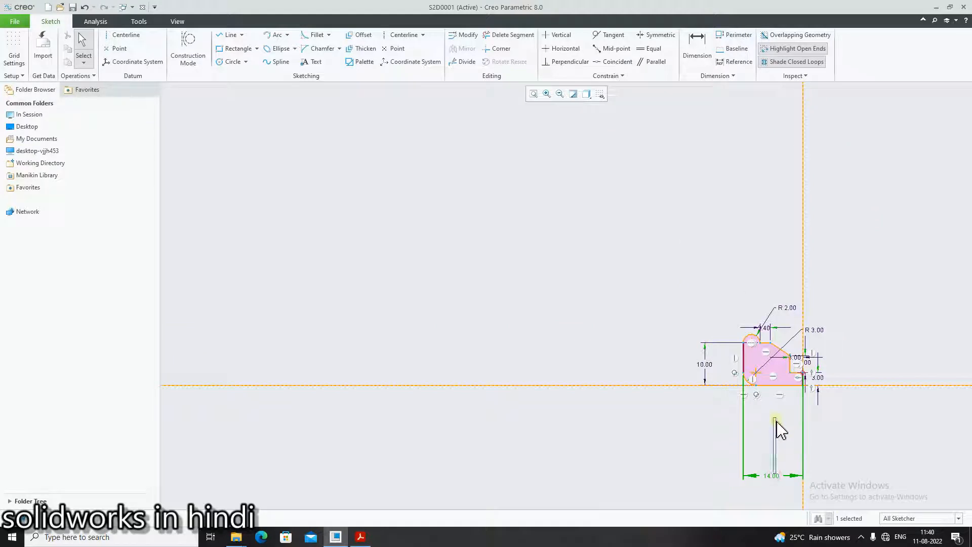
{"action": "left_click_drag", "start_coordinate": [775, 480], "coordinate": [785, 408]}
{"action": "scroll", "coordinate": [811, 410], "scroll_direction": "down", "scroll_amount": 5}
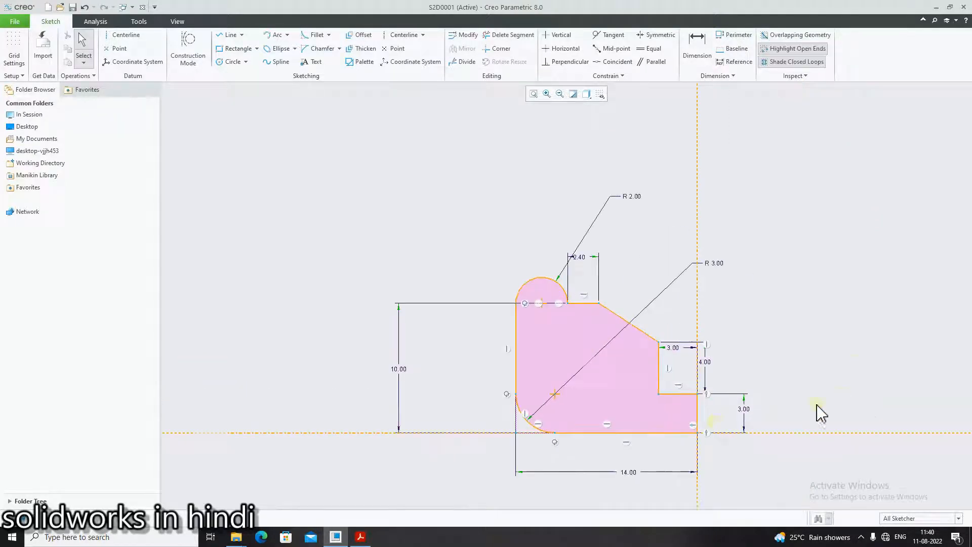
- Reposition the upper arc's radius, the notch's 3 and 4 dimensions and the overall height dimension so they sit clear of one another near the profile
{"action": "scroll", "coordinate": [697, 359], "scroll_direction": "up", "scroll_amount": 4}
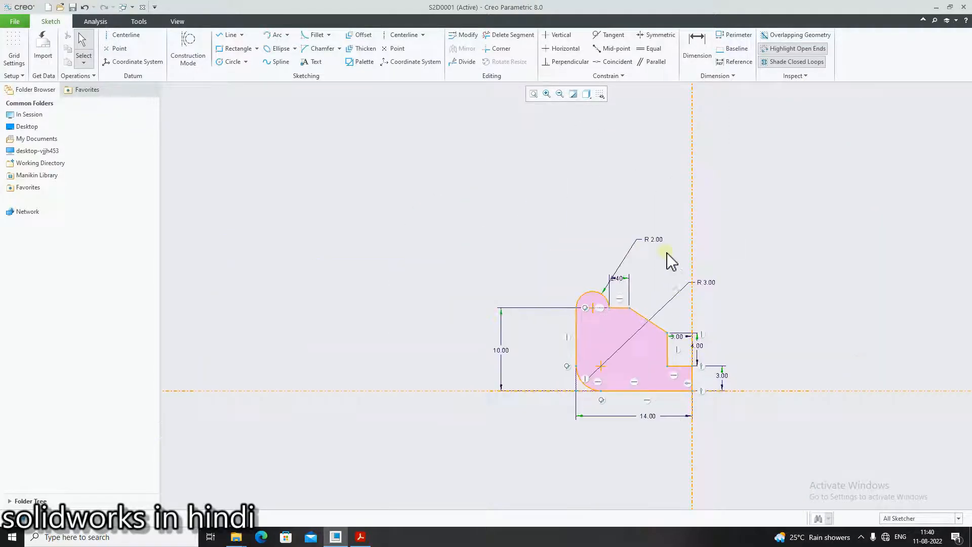
{"action": "scroll", "coordinate": [667, 254], "scroll_direction": "down", "scroll_amount": 1}
{"action": "left_click_drag", "start_coordinate": [651, 237], "coordinate": [575, 284]}
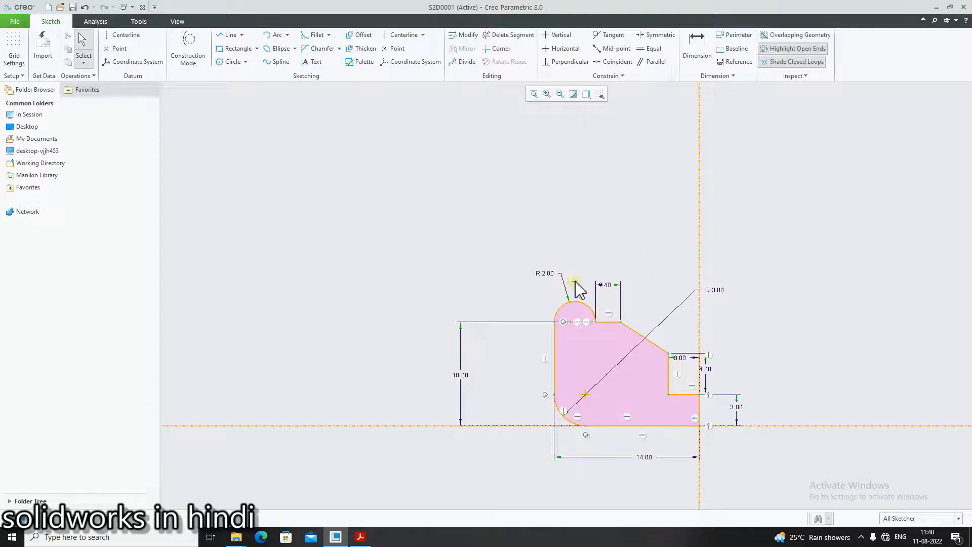
{"action": "scroll", "coordinate": [733, 434], "scroll_direction": "down", "scroll_amount": 3}
{"action": "left_click_drag", "start_coordinate": [610, 256], "coordinate": [611, 335]}
{"action": "left_click_drag", "start_coordinate": [664, 284], "coordinate": [690, 293]}
{"action": "scroll", "coordinate": [532, 430], "scroll_direction": "up", "scroll_amount": 2}
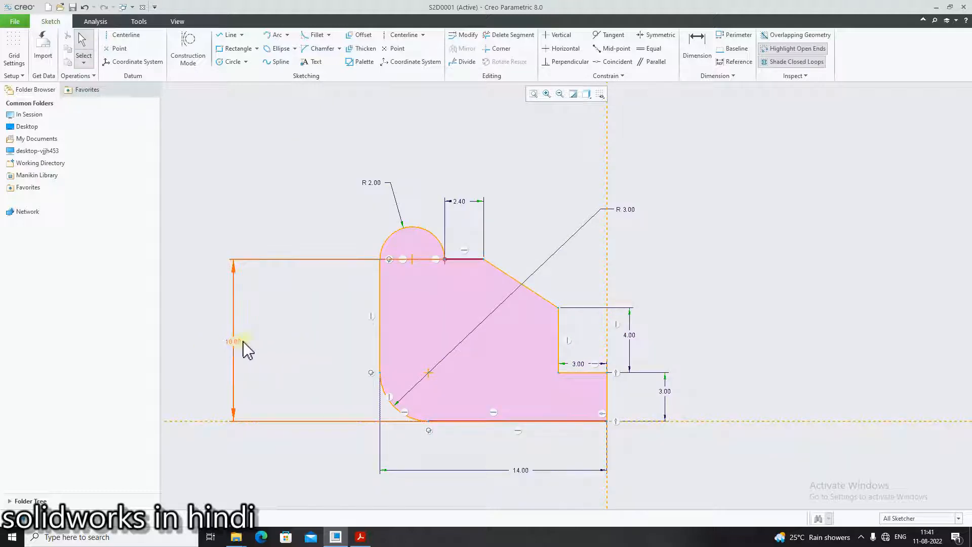
{"action": "mouse_move", "coordinate": [245, 347]}
{"action": "left_mouse_down"}
{"action": "mouse_move", "coordinate": [321, 358]}
{"action": "mouse_move", "coordinate": [354, 380]}
{"action": "left_mouse_up"}
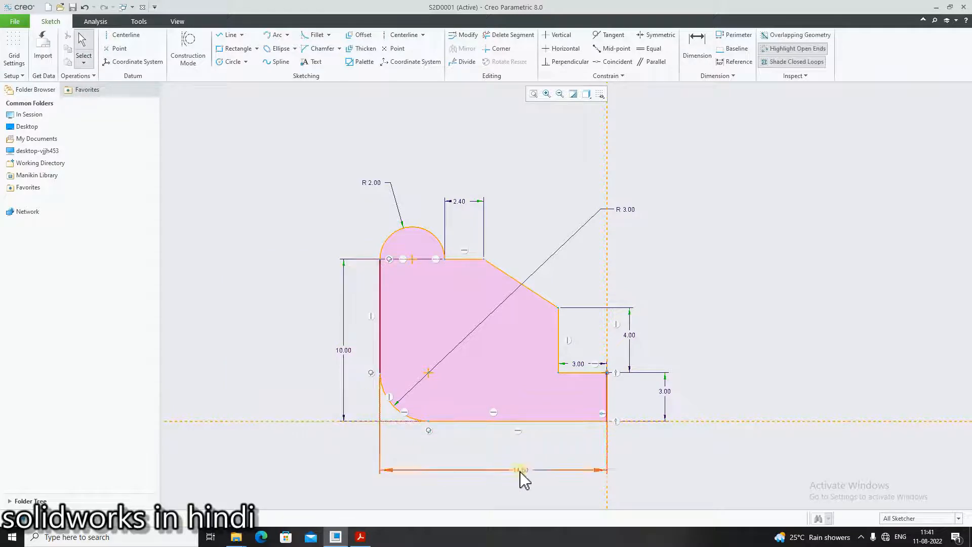
{"action": "scroll", "coordinate": [520, 476], "scroll_direction": "down", "scroll_amount": 1}
- Checking vykresy.pdf, sketch a circle concentric with the lower-left fillet and set its diameter to 3.2
{"action": "left_click", "coordinate": [362, 538]}
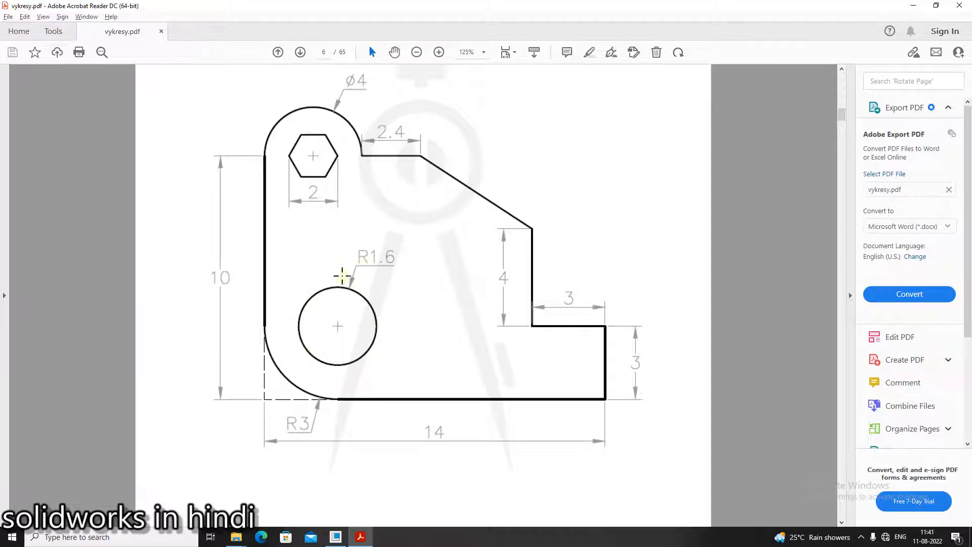
{"action": "left_click", "coordinate": [363, 539]}
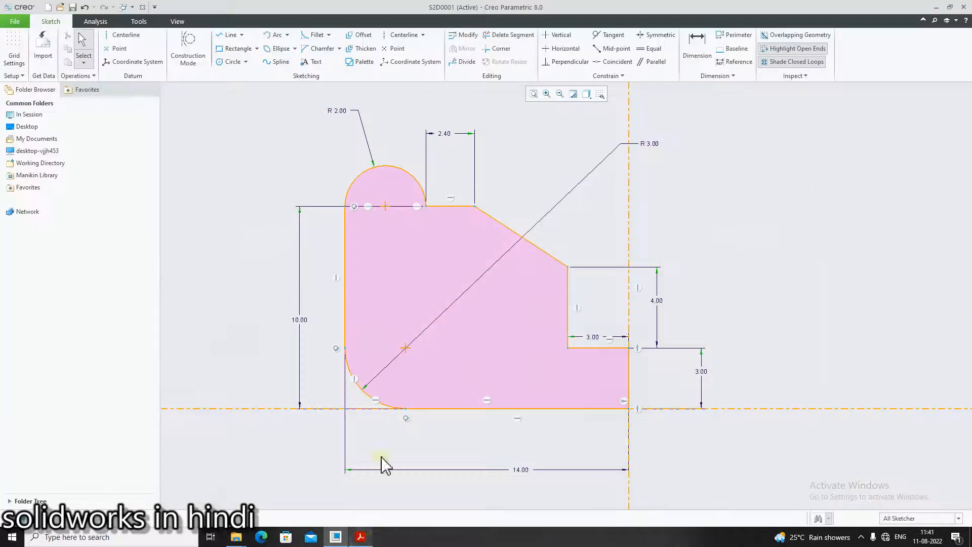
{"action": "left_click", "coordinate": [240, 64]}
{"action": "left_click", "coordinate": [406, 348]}
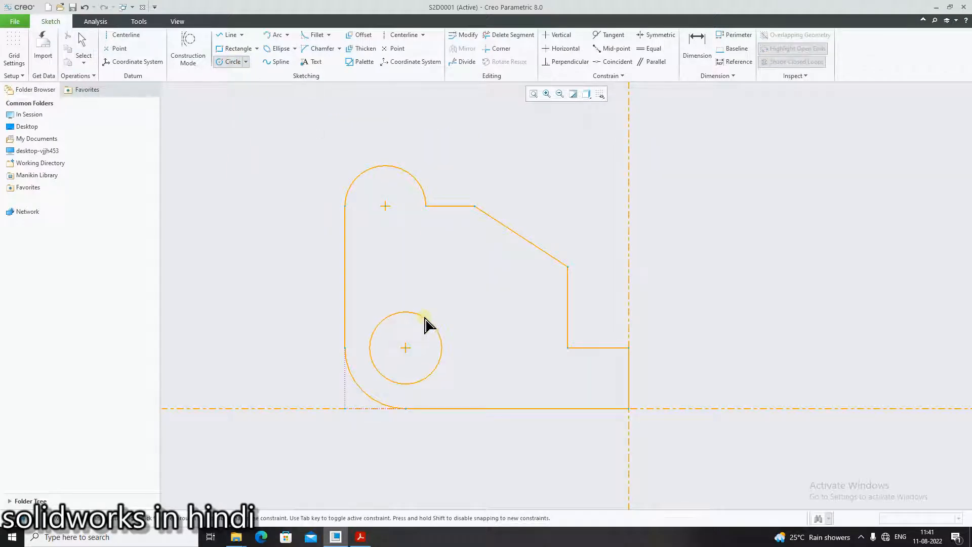
{"action": "left_click", "coordinate": [427, 324]}
{"action": "middle_click", "coordinate": [521, 221]}
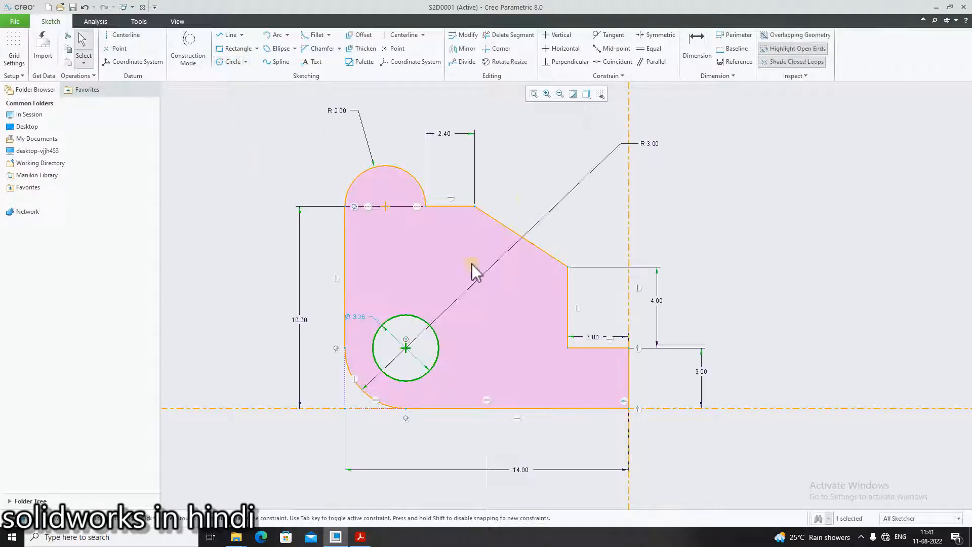
{"action": "double_click", "coordinate": [355, 318]}
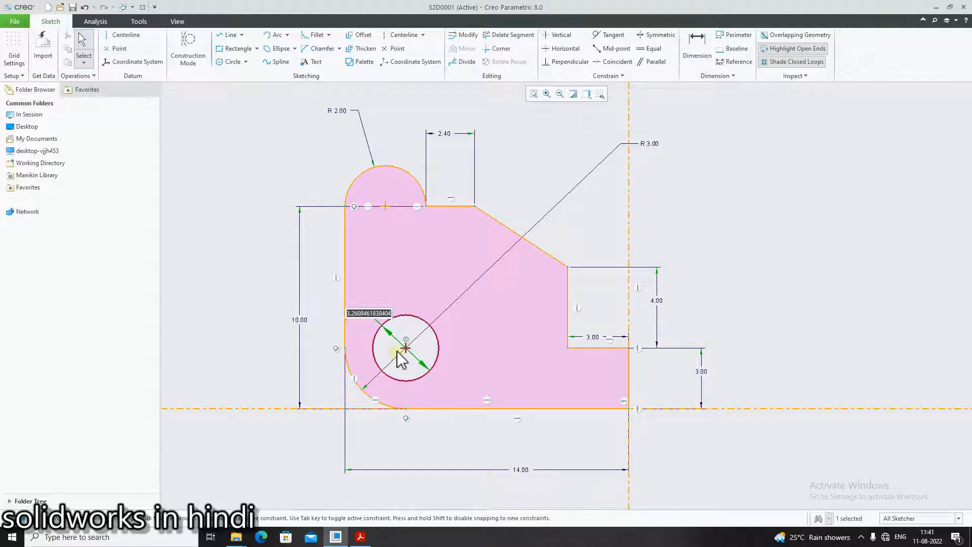
{"action": "key", "text": "BackSpace"}
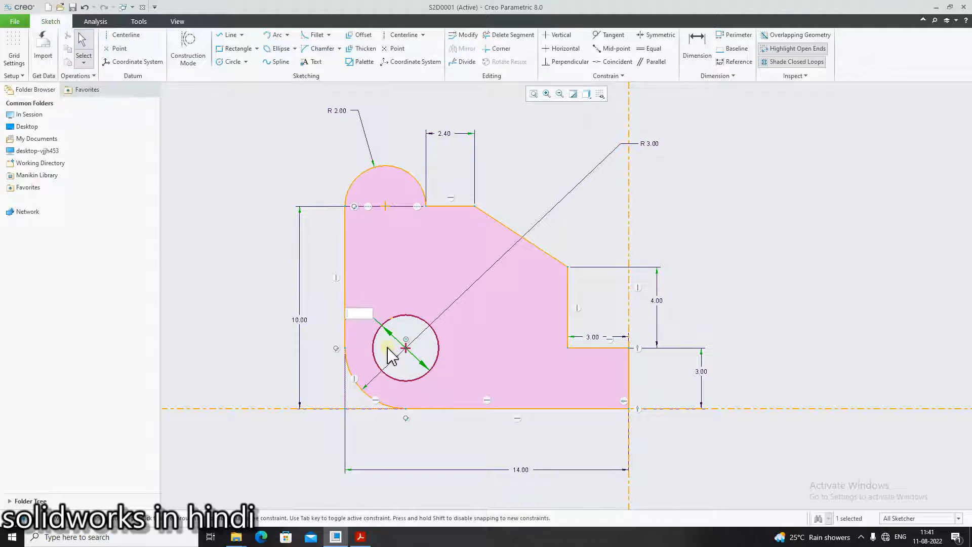
{"action": "key", "text": "Return"}
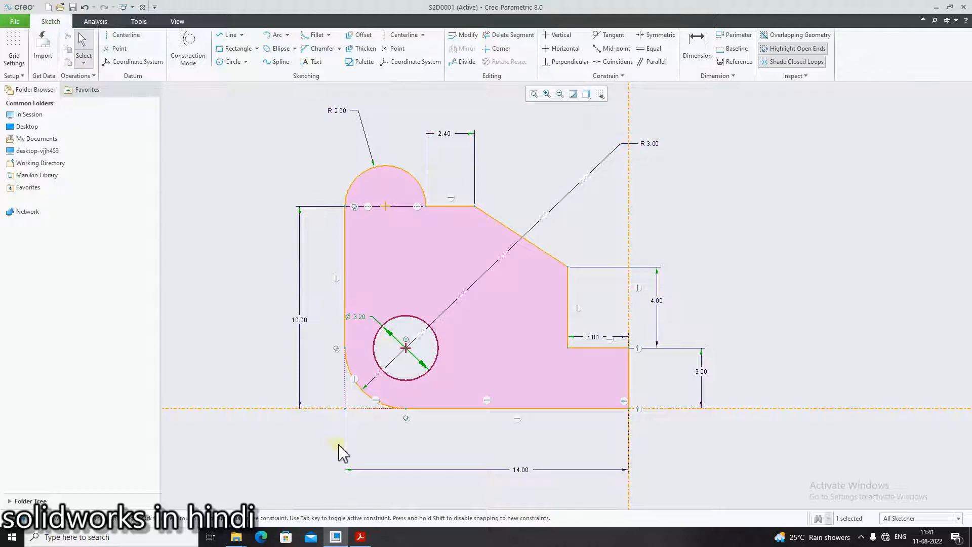
- Check the hexagonal hole in vykresy.pdf and choose the 6-Sided Hexagon from the Sketcher Palette
{"action": "left_click", "coordinate": [366, 537]}
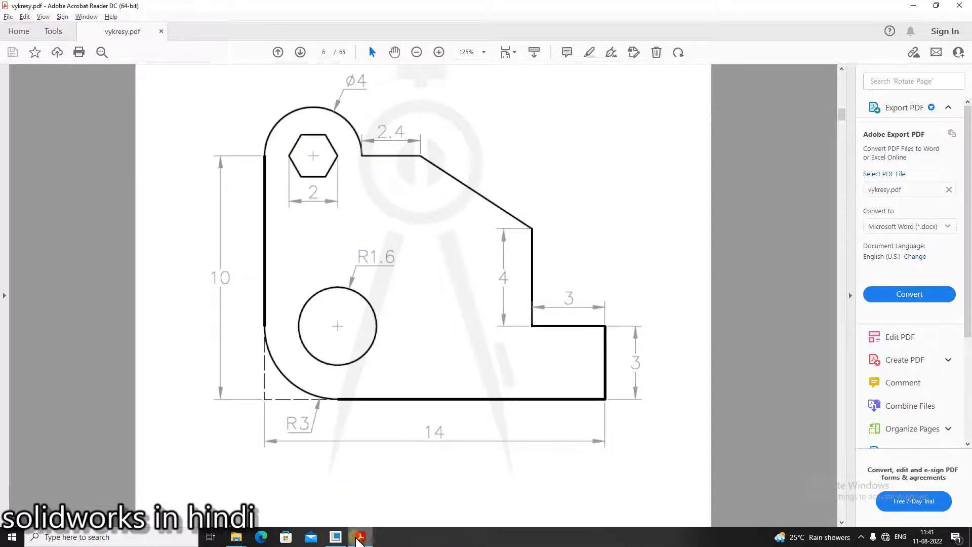
{"action": "left_click", "coordinate": [359, 536]}
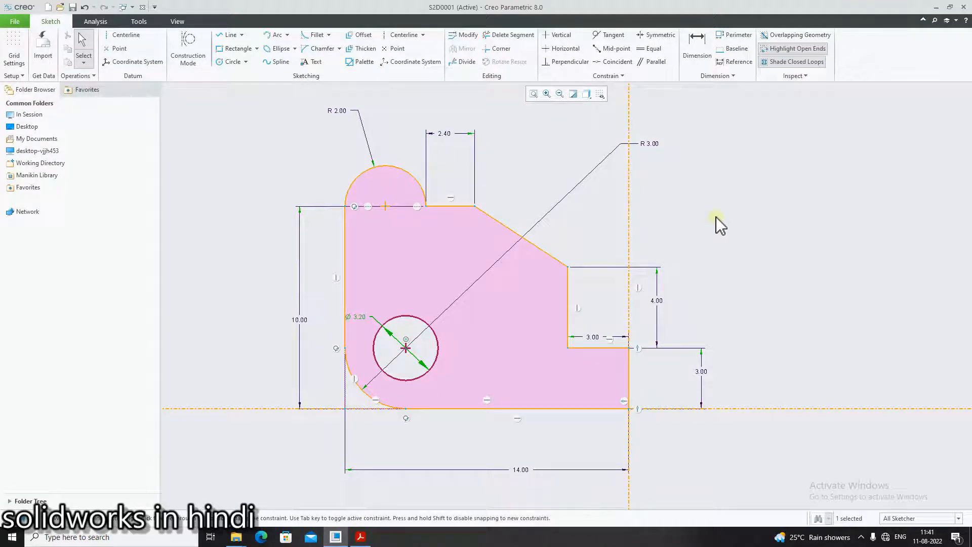
{"action": "left_click", "coordinate": [359, 62]}
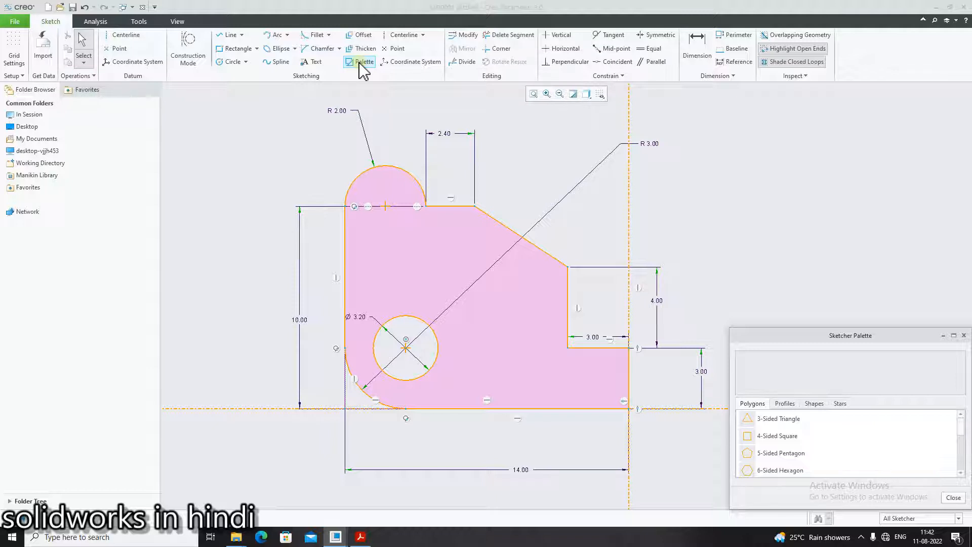
{"action": "left_click", "coordinate": [752, 473]}
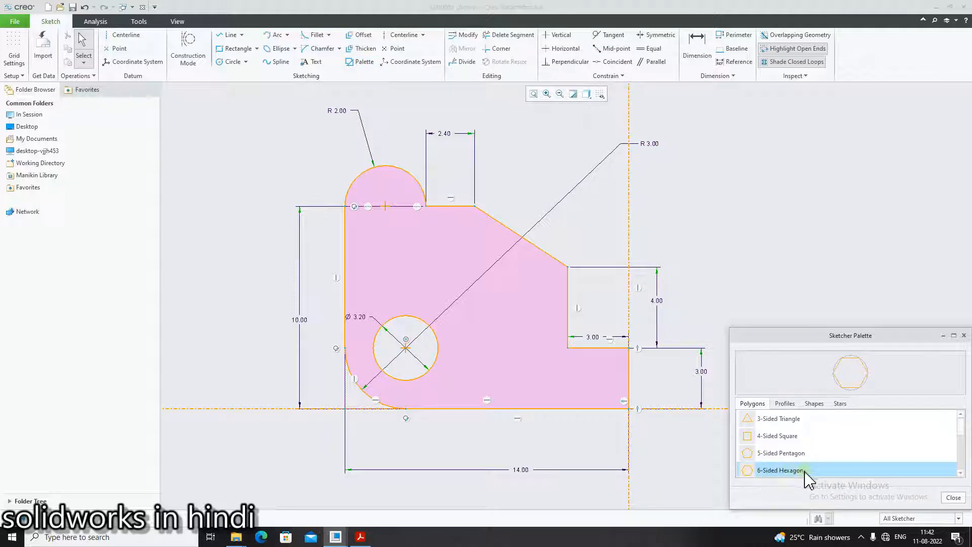
{"action": "mouse_move", "coordinate": [777, 473]}
{"action": "left_mouse_down"}
{"action": "mouse_move", "coordinate": [511, 320]}
{"action": "mouse_move", "coordinate": [386, 223]}
{"action": "mouse_move", "coordinate": [391, 211]}
{"action": "left_mouse_up"}
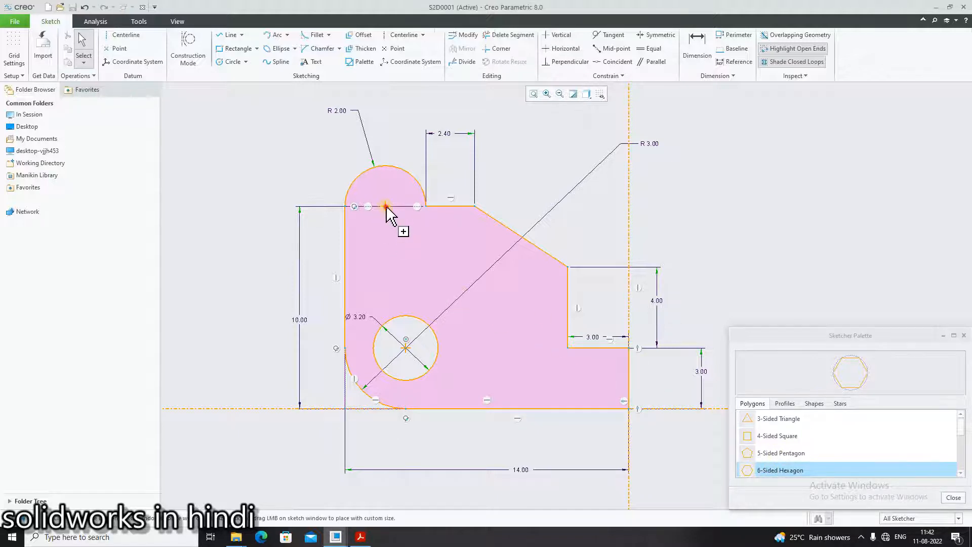
{"action": "scroll", "coordinate": [409, 236], "scroll_direction": "up", "scroll_amount": 3}
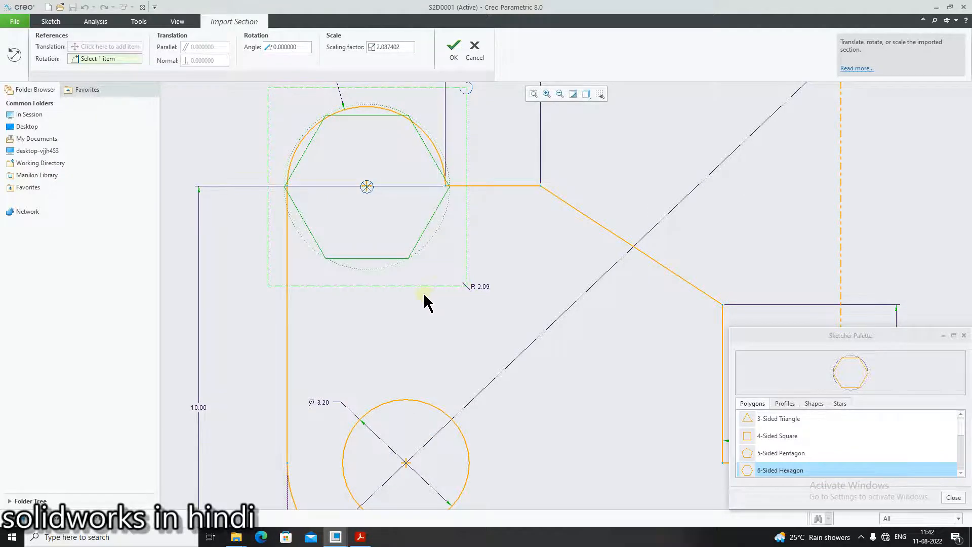
{"action": "key", "text": "Escape"}
{"action": "scroll", "coordinate": [423, 294], "scroll_direction": "down", "scroll_amount": 2}
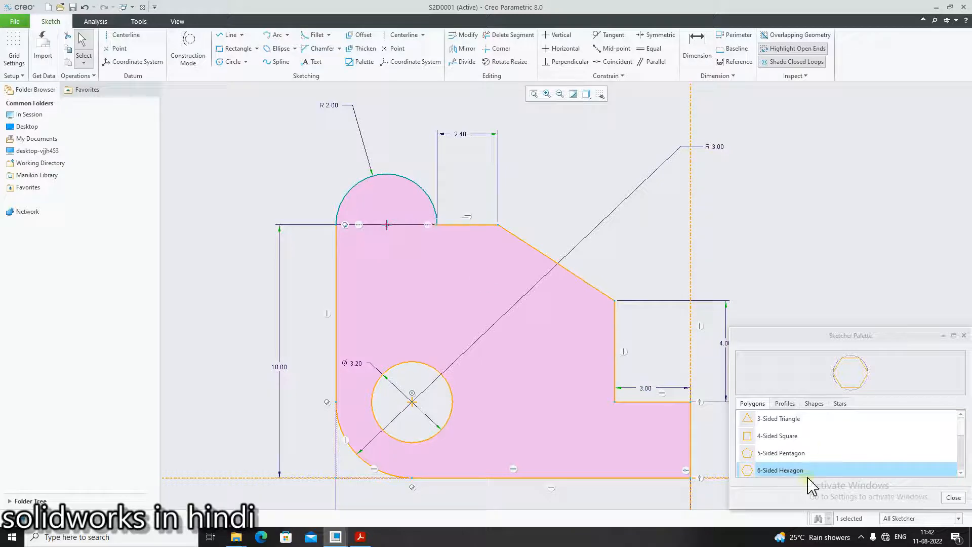
- Insert a 6-sided hexagon centred on the upper arc's centre with a scaling factor of about 1.67, and move its side-length dimension below it
{"action": "double_click", "coordinate": [784, 470]}
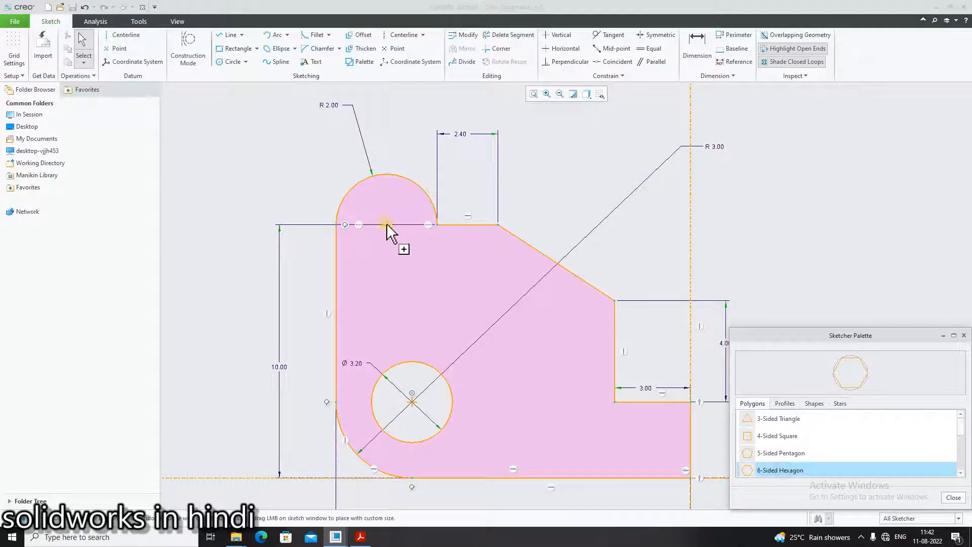
{"action": "left_click_drag", "start_coordinate": [386, 224], "coordinate": [432, 280]}
{"action": "scroll", "coordinate": [456, 293], "scroll_direction": "up", "scroll_amount": 2}
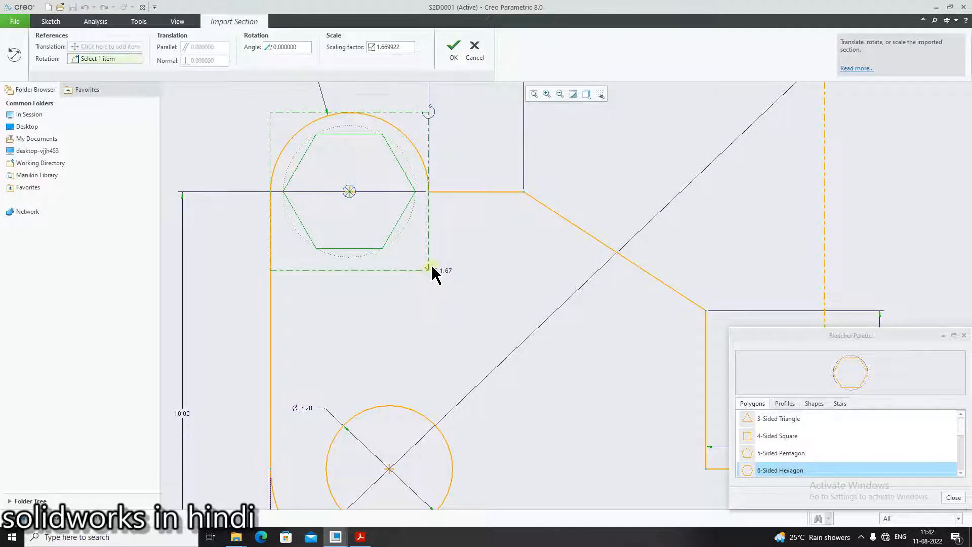
{"action": "left_click", "coordinate": [454, 54]}
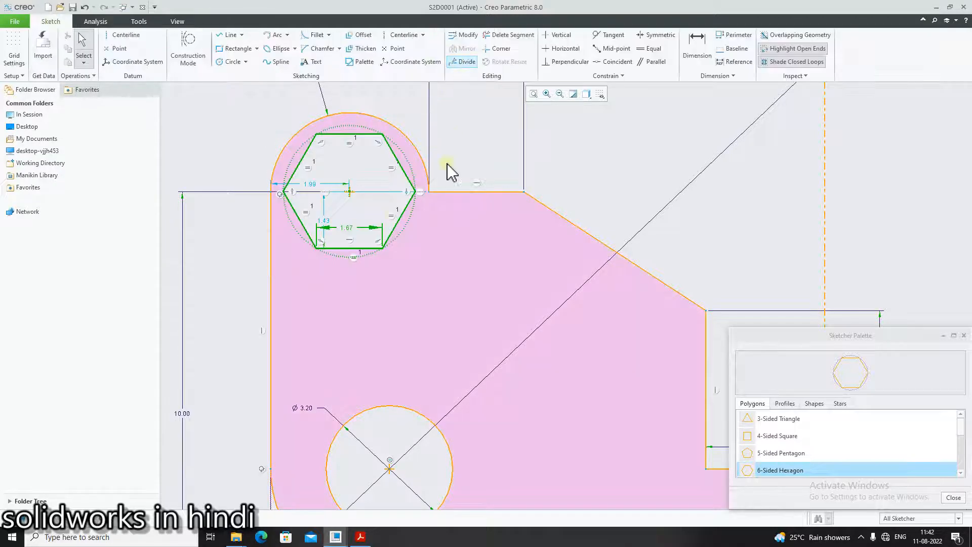
{"action": "left_click_drag", "start_coordinate": [347, 229], "coordinate": [355, 282]}
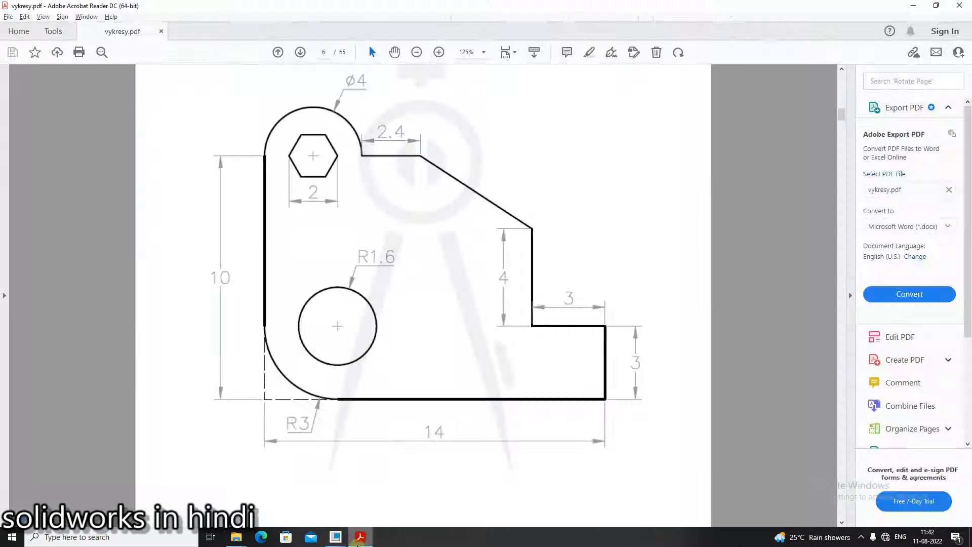
- Checking vykresy.pdf, dimension the hexagon across its opposite corners as 2, deleting the conflicting side-length dimension
{"action": "left_click", "coordinate": [360, 537]}
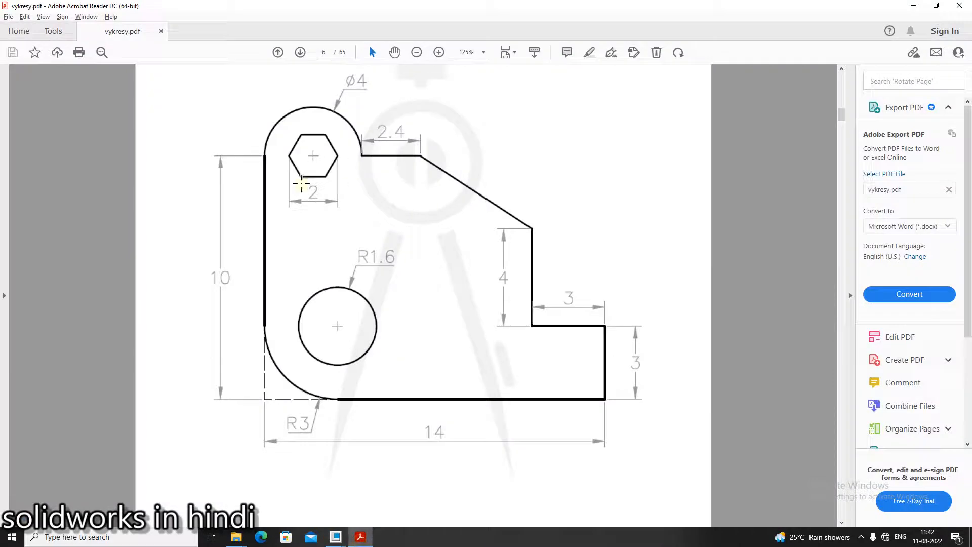
{"action": "left_click", "coordinate": [336, 537]}
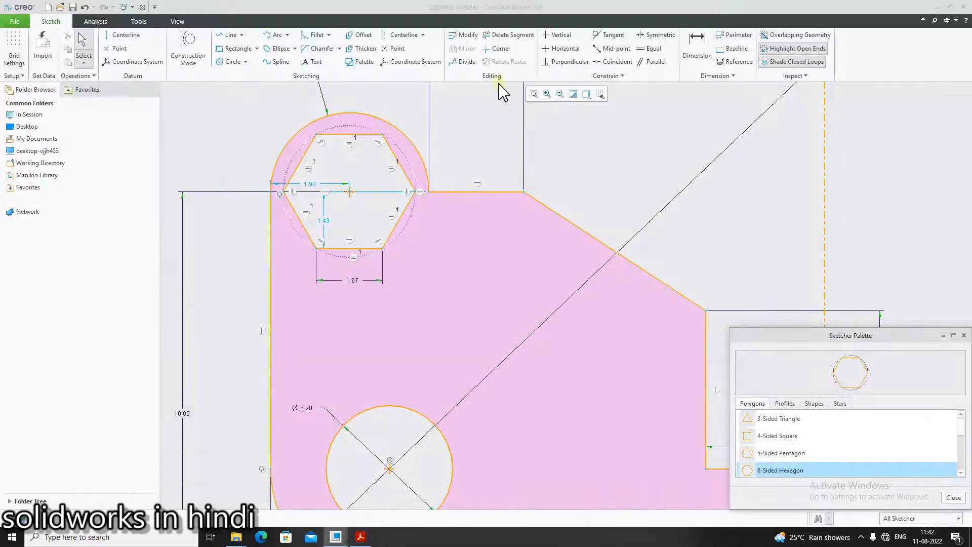
{"action": "left_click", "coordinate": [697, 51]}
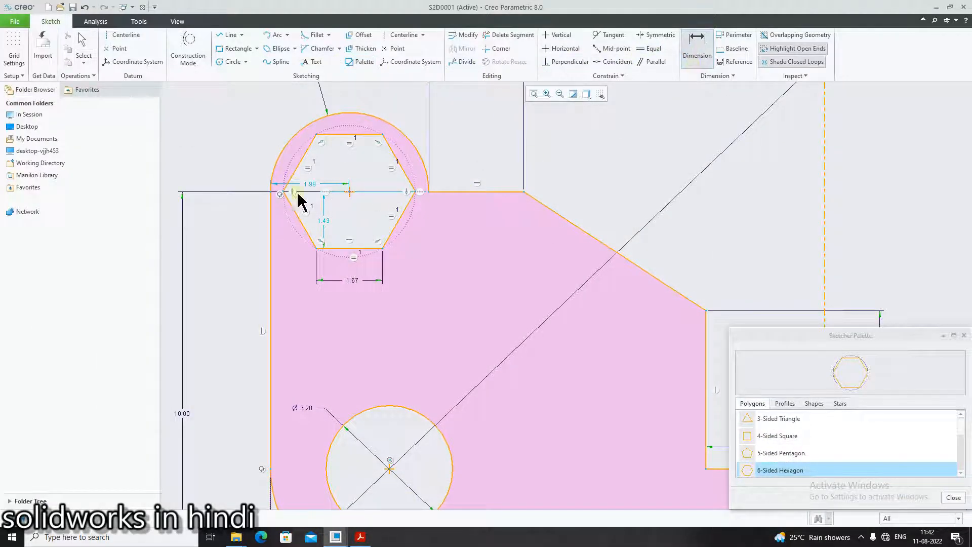
{"action": "left_click", "coordinate": [283, 193]}
{"action": "left_click", "coordinate": [416, 193]}
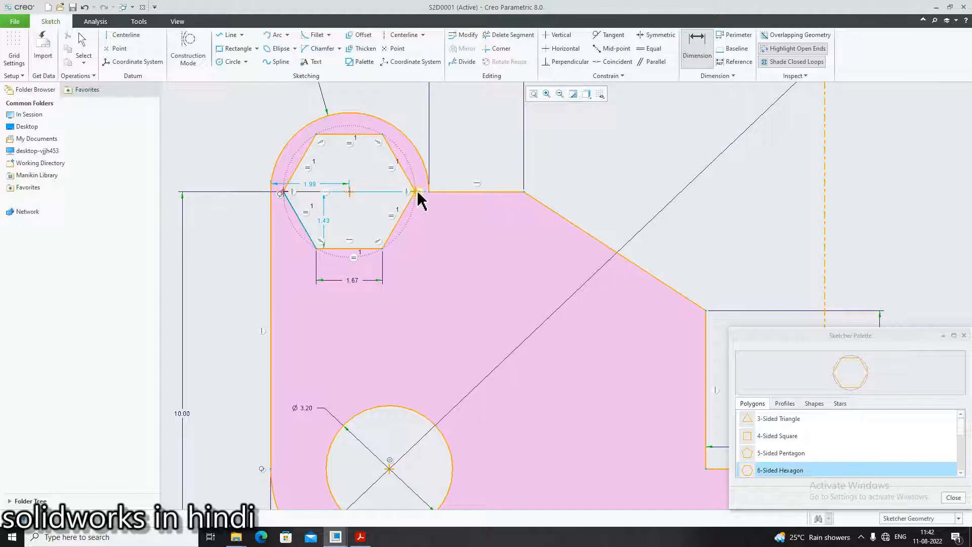
{"action": "middle_click", "coordinate": [340, 309]}
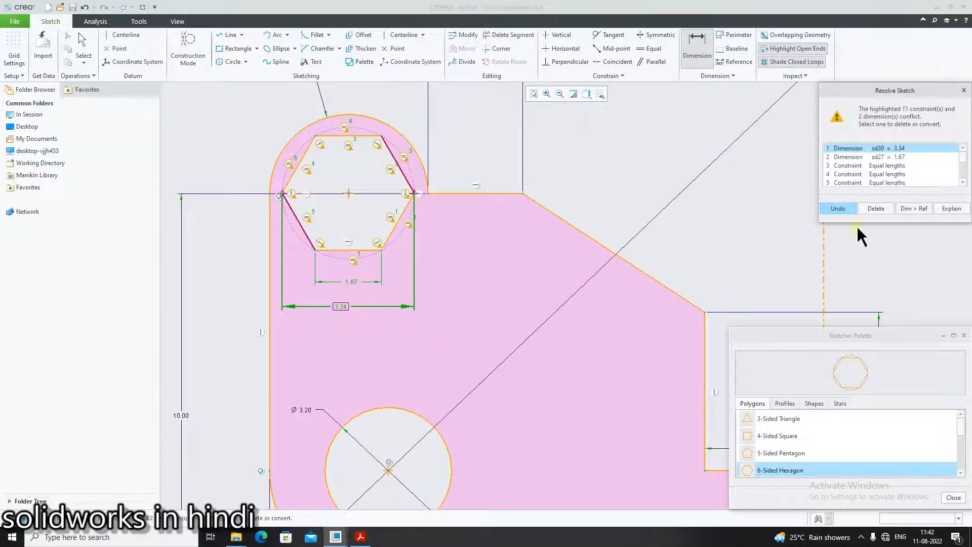
{"action": "left_click", "coordinate": [899, 157]}
{"action": "left_click", "coordinate": [875, 208]}
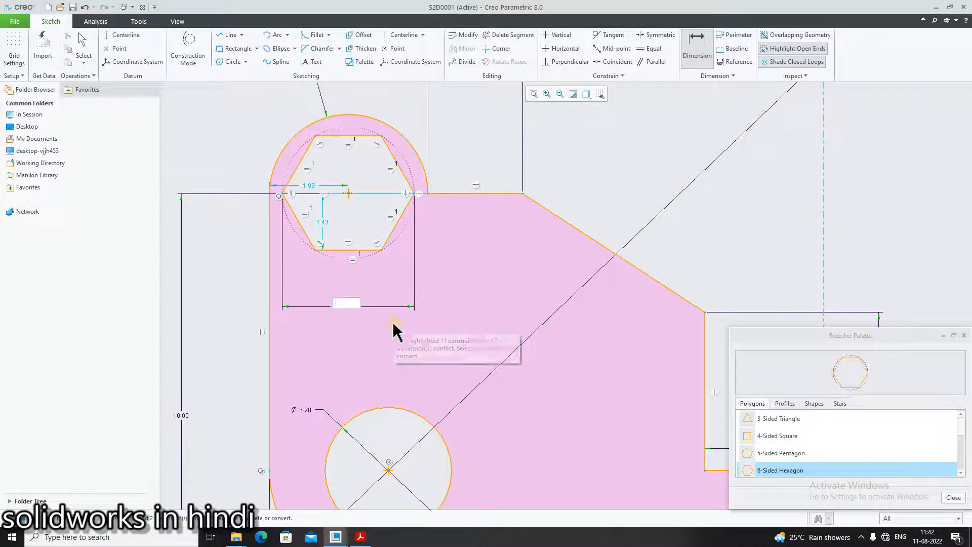
{"action": "type", "text": "2"}
- Make the hexagon's centre coincident with the upper arc's centre
{"action": "scroll", "coordinate": [357, 248], "scroll_direction": "up", "scroll_amount": 2}
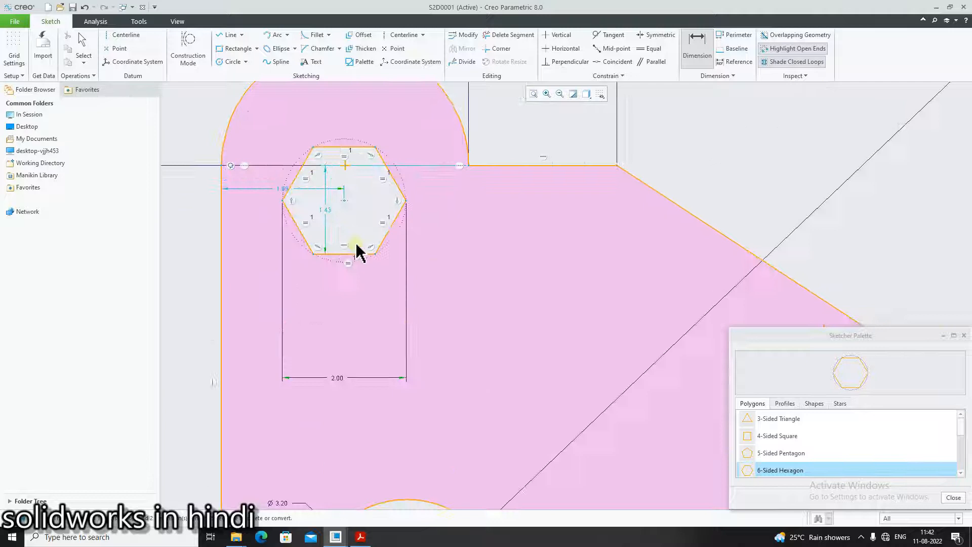
{"action": "left_click", "coordinate": [344, 201]}
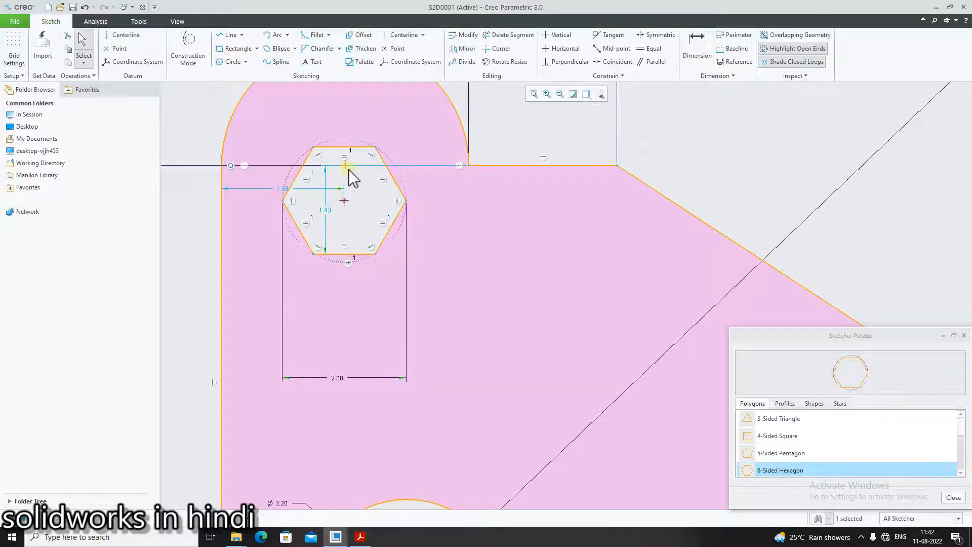
{"action": "left_click", "coordinate": [345, 166], "text": "ctrl"}
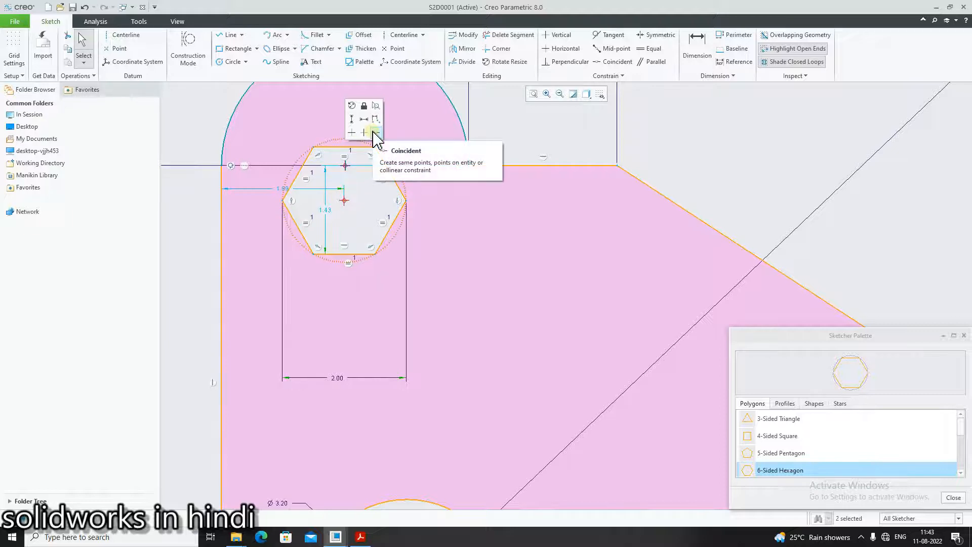
{"action": "left_click", "coordinate": [375, 132]}
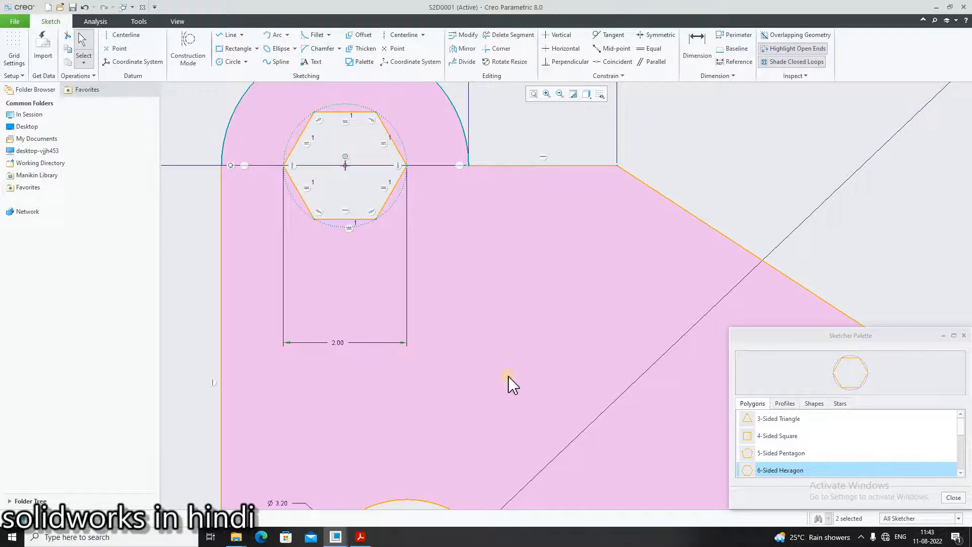
{"action": "scroll", "coordinate": [411, 380], "scroll_direction": "down", "scroll_amount": 3}
{"action": "scroll", "coordinate": [412, 217], "scroll_direction": "up", "scroll_amount": 2}
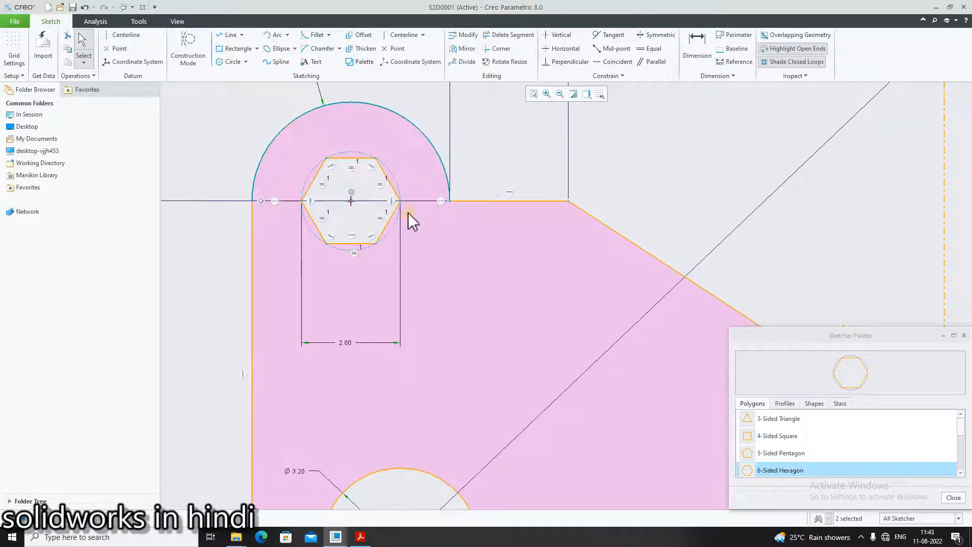
{"action": "left_click_drag", "start_coordinate": [399, 199], "coordinate": [400, 192]}
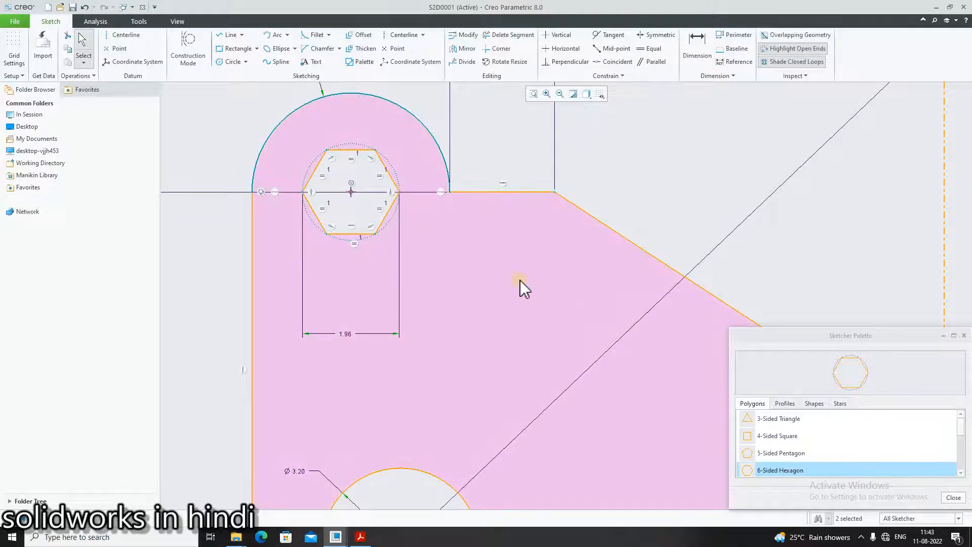
{"action": "key", "text": "ctrl+z"}
- Close the Sketcher Palette and move the overall 14 width dimension closer to the profile's lower edge
{"action": "scroll", "coordinate": [562, 406], "scroll_direction": "down", "scroll_amount": 4}
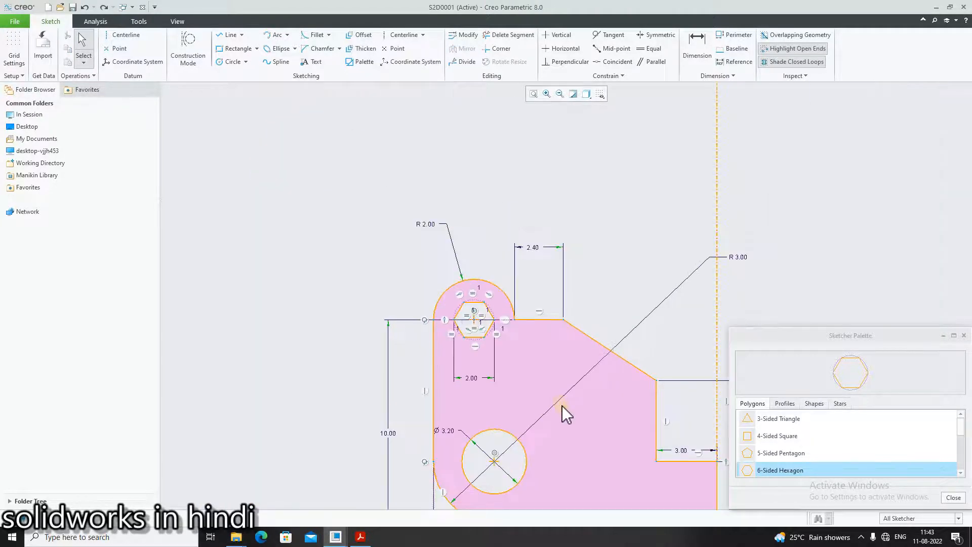
{"action": "left_click", "coordinate": [964, 337]}
{"action": "scroll", "coordinate": [716, 500], "scroll_direction": "down", "scroll_amount": 3}
{"action": "scroll", "coordinate": [746, 501], "scroll_direction": "up", "scroll_amount": 5}
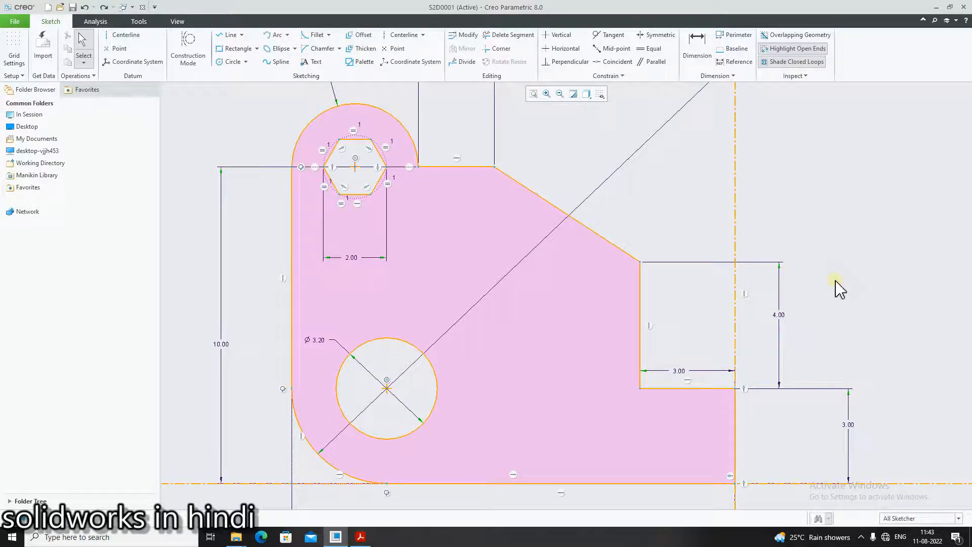
{"action": "scroll", "coordinate": [738, 379], "scroll_direction": "down", "scroll_amount": 4}
{"action": "scroll", "coordinate": [792, 381], "scroll_direction": "up", "scroll_amount": 3}
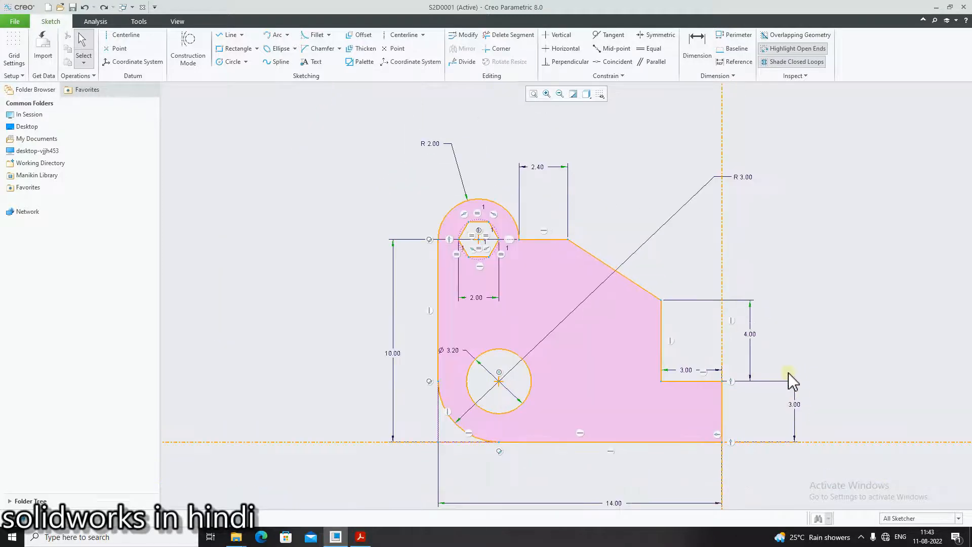
{"action": "left_click", "coordinate": [865, 365]}
{"action": "scroll", "coordinate": [844, 398], "scroll_direction": "down", "scroll_amount": 3}
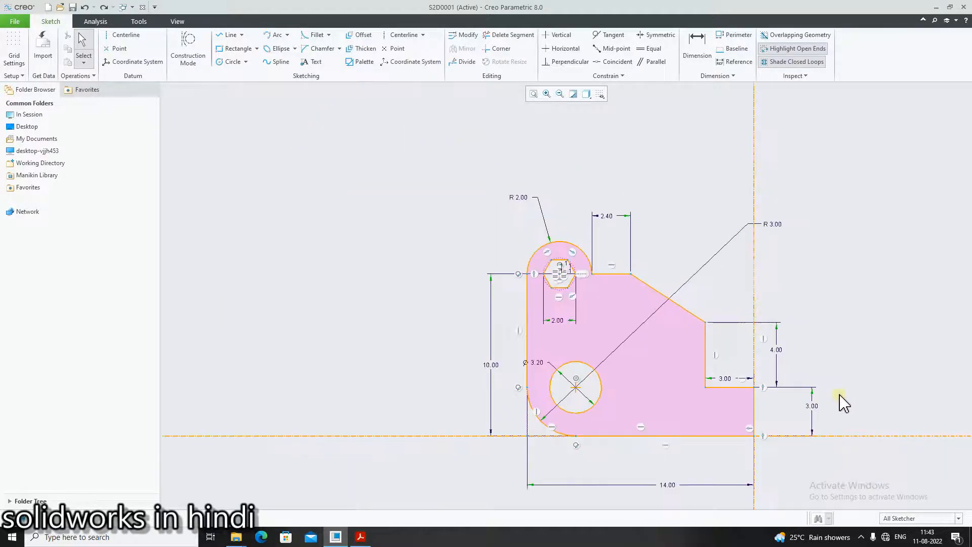
{"action": "scroll", "coordinate": [871, 451], "scroll_direction": "up", "scroll_amount": 3}
{"action": "scroll", "coordinate": [808, 436], "scroll_direction": "down", "scroll_amount": 1}
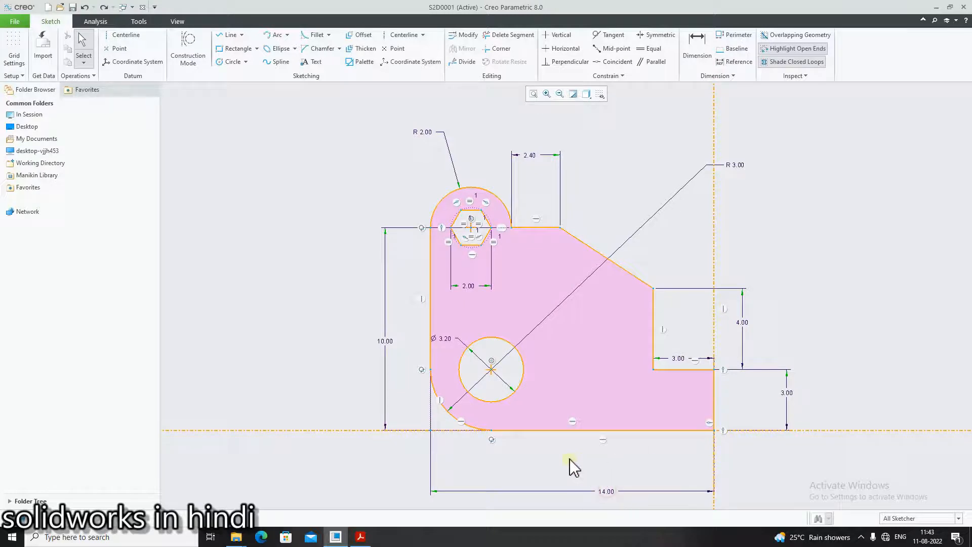
{"action": "left_click_drag", "start_coordinate": [605, 490], "coordinate": [552, 456]}
{"action": "scroll", "coordinate": [538, 355], "scroll_direction": "up", "scroll_amount": 1}
{"action": "scroll", "coordinate": [540, 360], "scroll_direction": "down", "scroll_amount": 2}
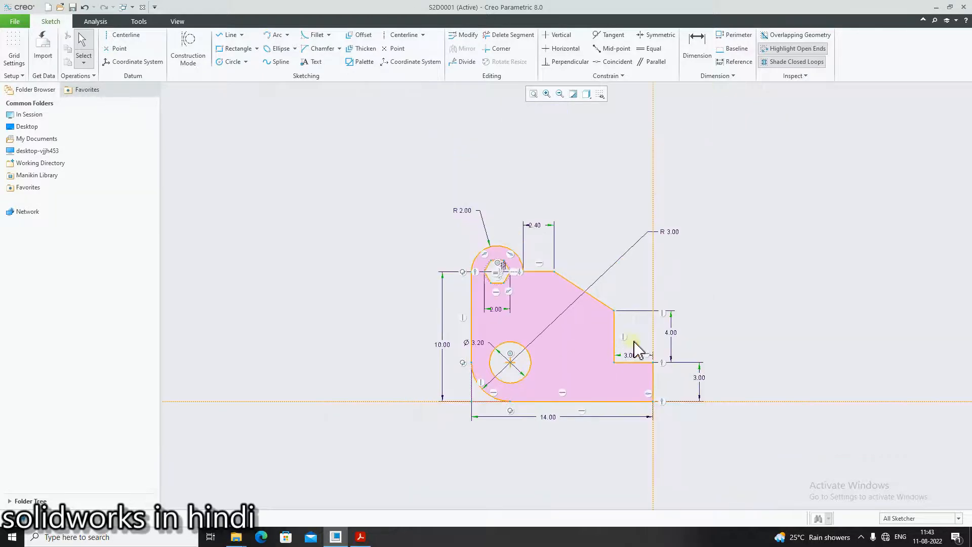
- Compare the sketch and its dimensions with the page 6 drawing in vykresy.pdf
{"action": "left_click", "coordinate": [360, 537]}
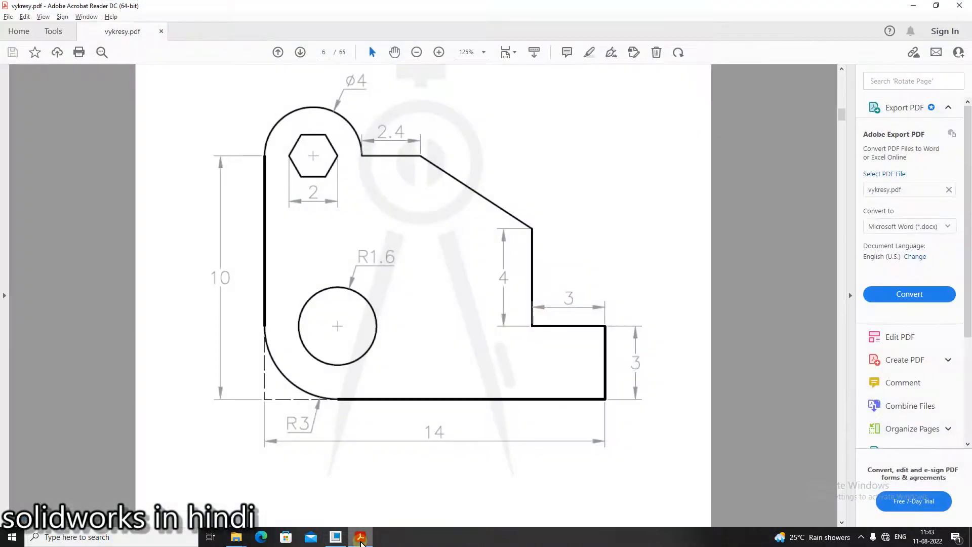
{"action": "left_click", "coordinate": [360, 539]}
{"action": "left_click", "coordinate": [361, 541]}
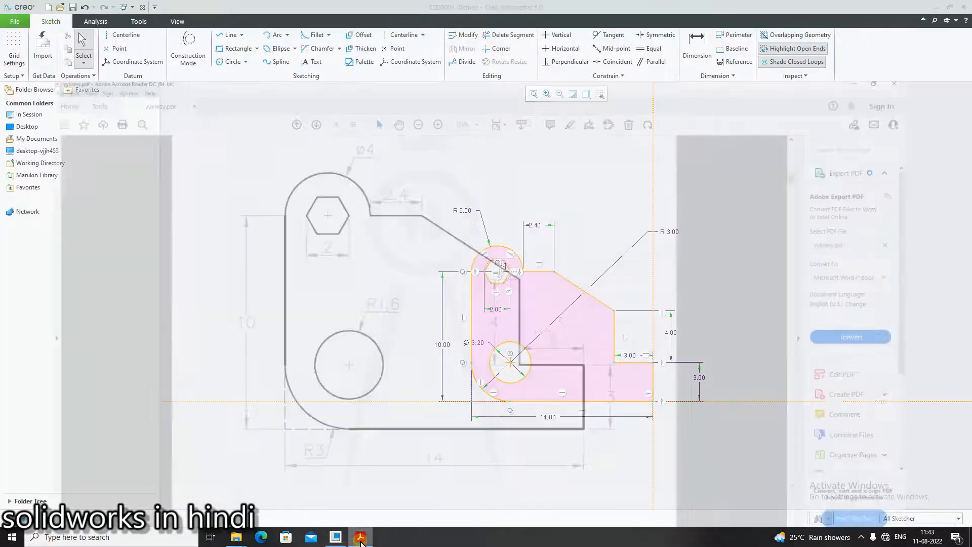
{"action": "left_click", "coordinate": [361, 541]}
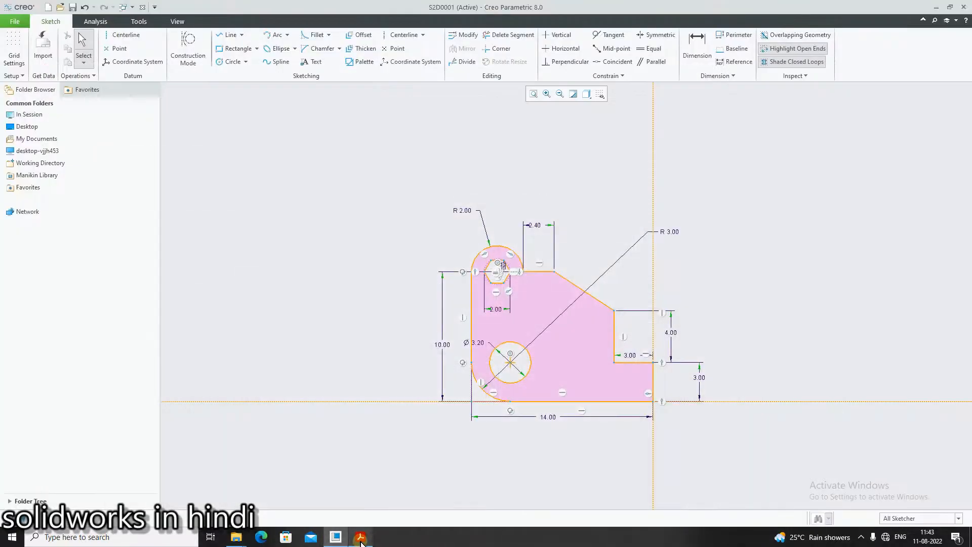
- Switch to vykresy.pdf and go on to the next drawing, on page 7
{"action": "left_click", "coordinate": [361, 541]}
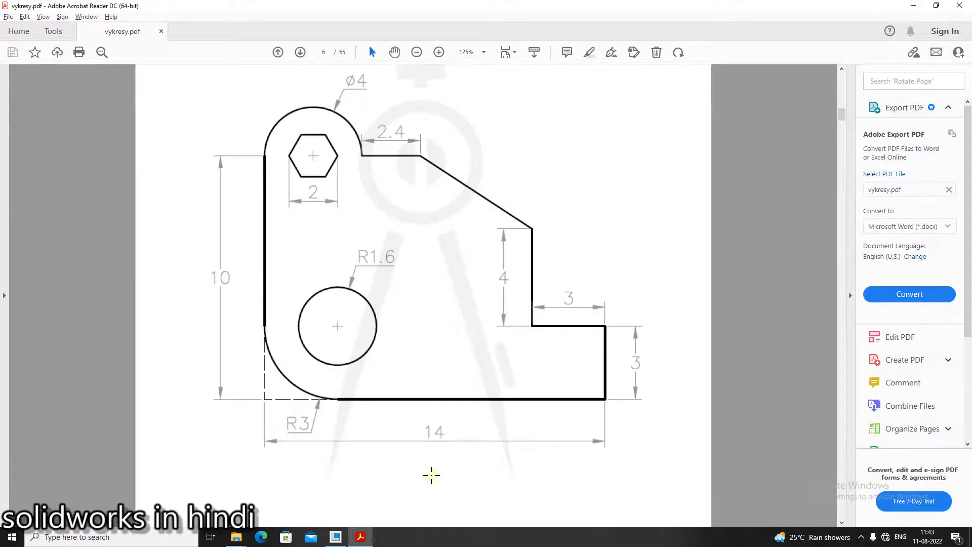
{"action": "scroll", "coordinate": [431, 475], "scroll_direction": "down", "scroll_amount": 11}
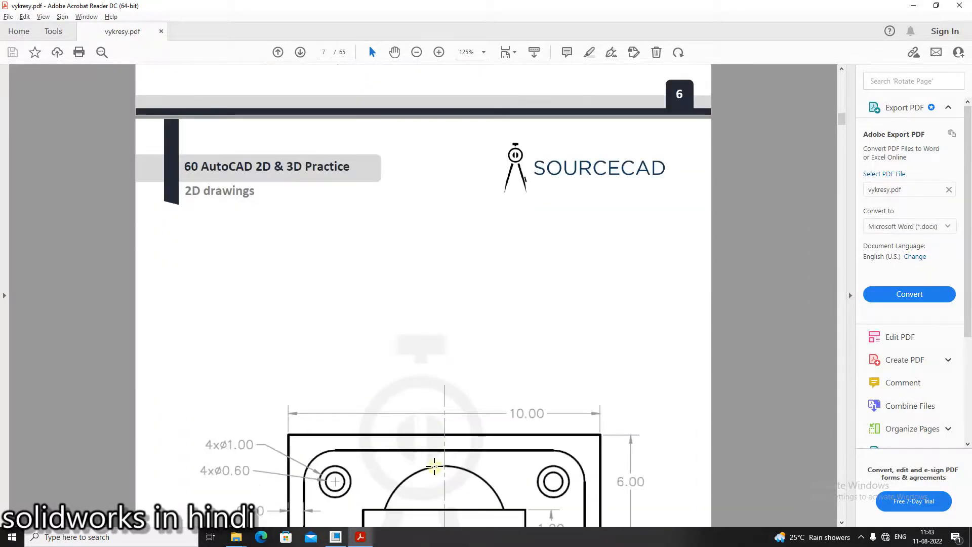
{"action": "scroll", "coordinate": [434, 466], "scroll_direction": "down", "scroll_amount": 8}
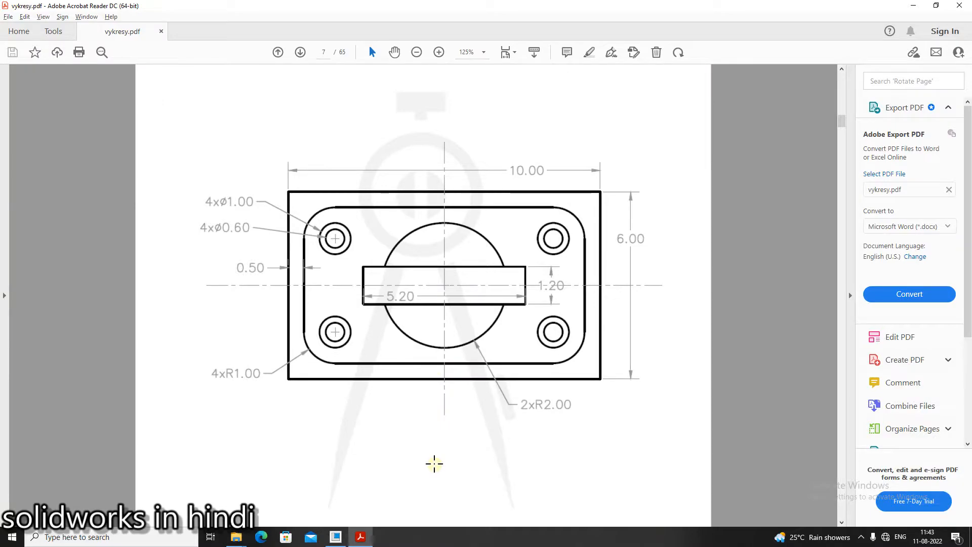